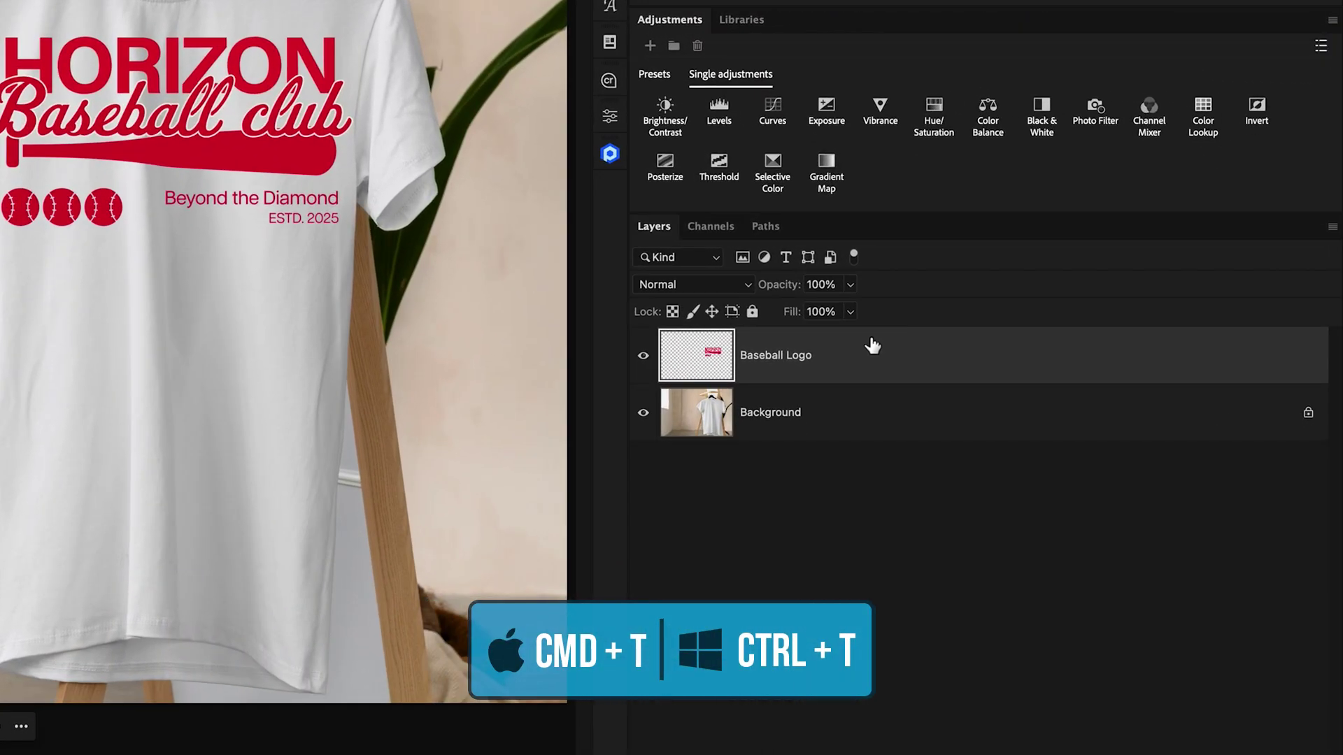
Warp the Baseball Logo to bend with the shirt, adjust its corners, and commit
key("super+t")
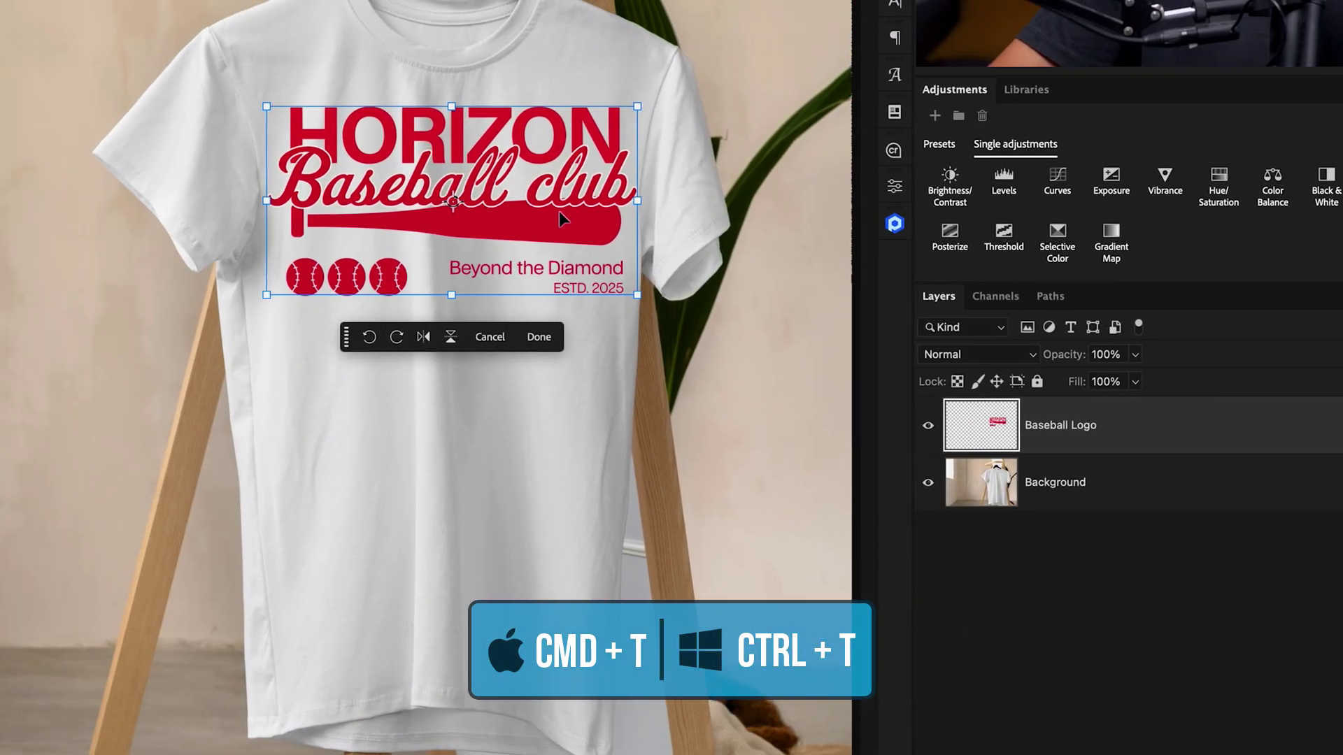
right_click(277, 140)
left_click(1050, 467)
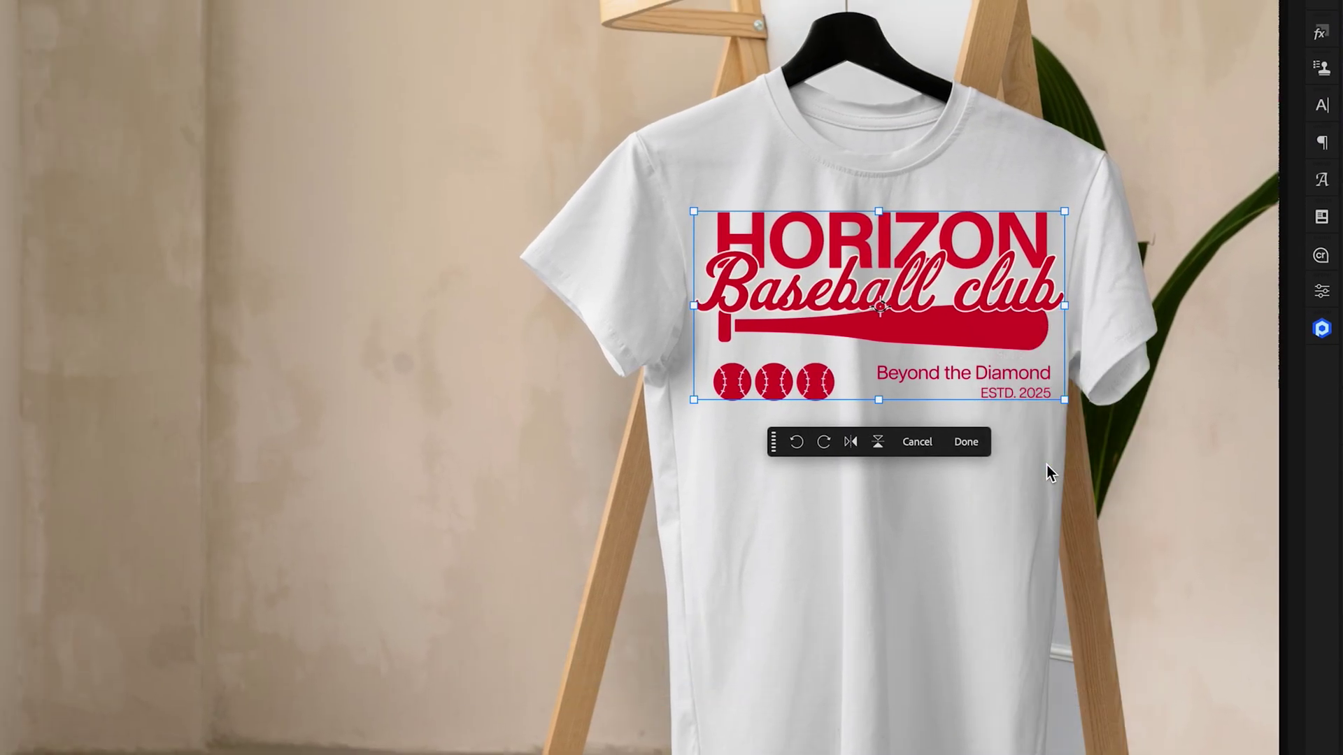
left_click_drag(888, 329, 775, 231)
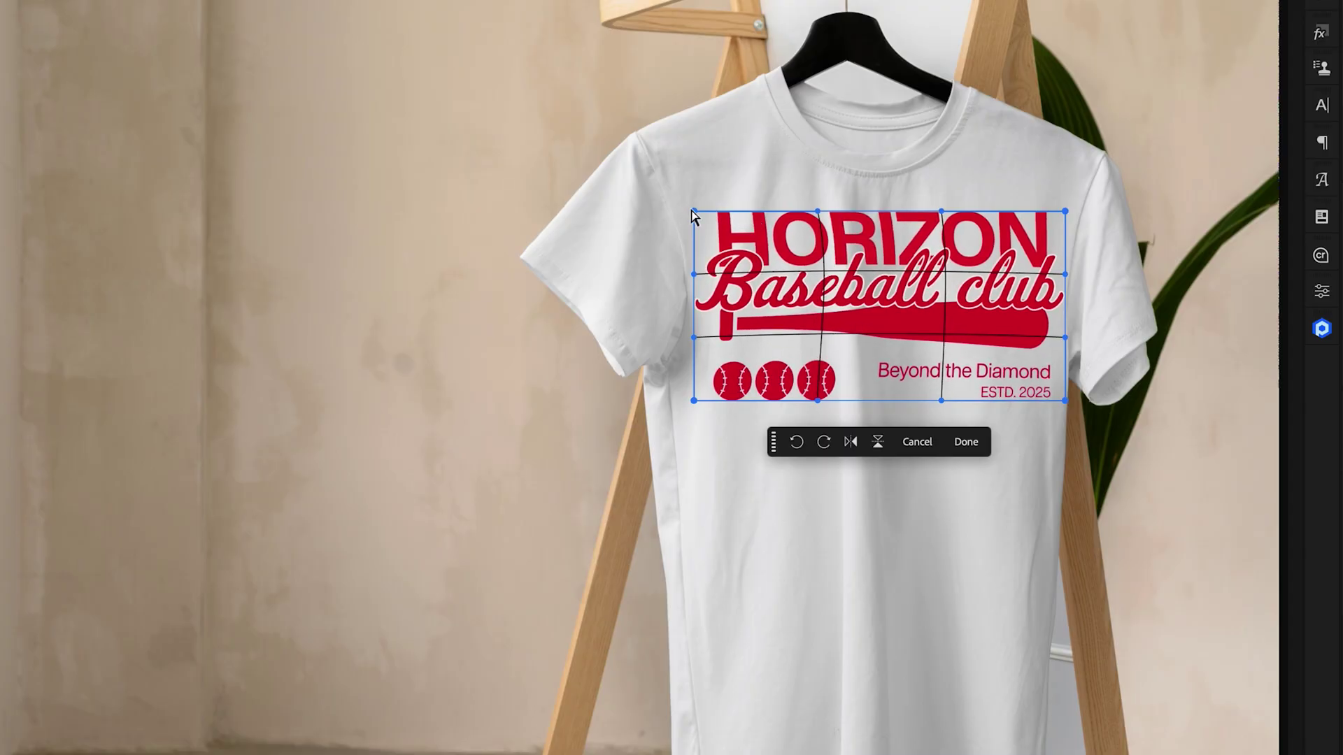
left_click_drag(693, 211, 707, 203)
left_click_drag(1064, 400, 1063, 386)
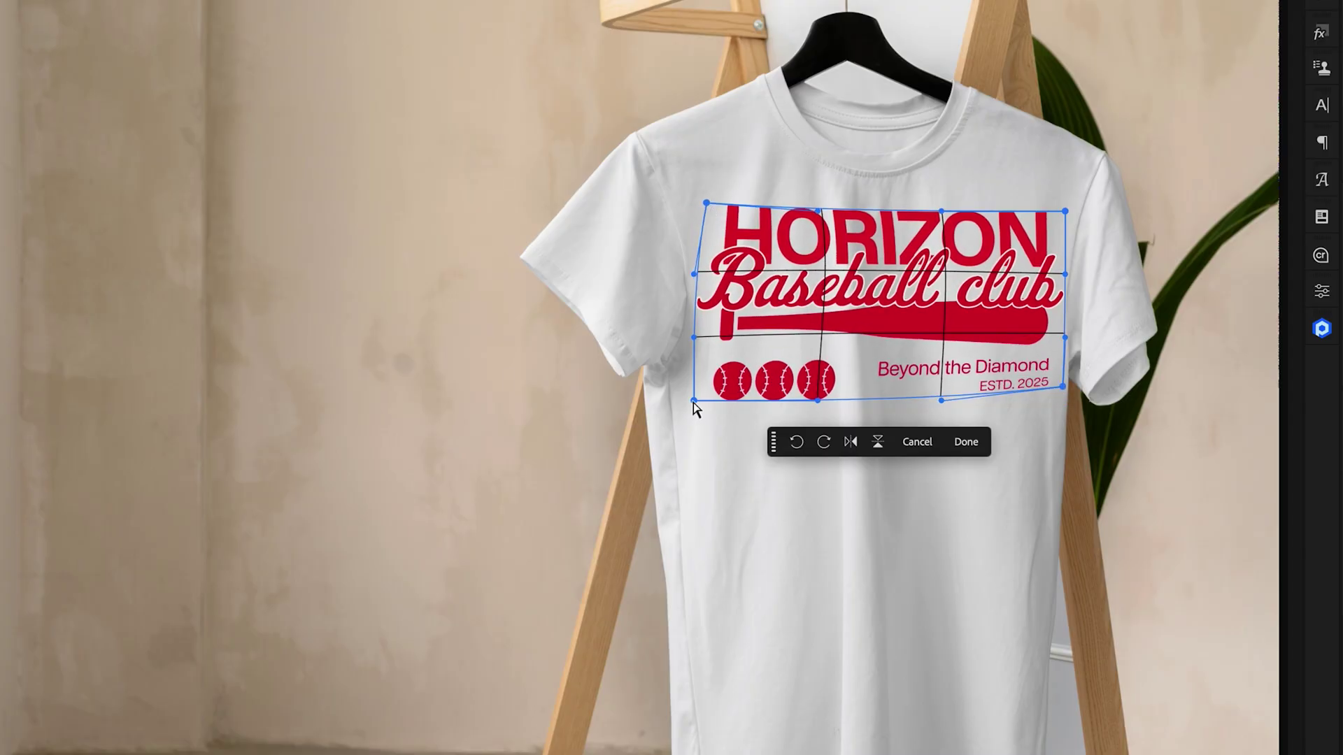
left_click_drag(694, 403, 698, 417)
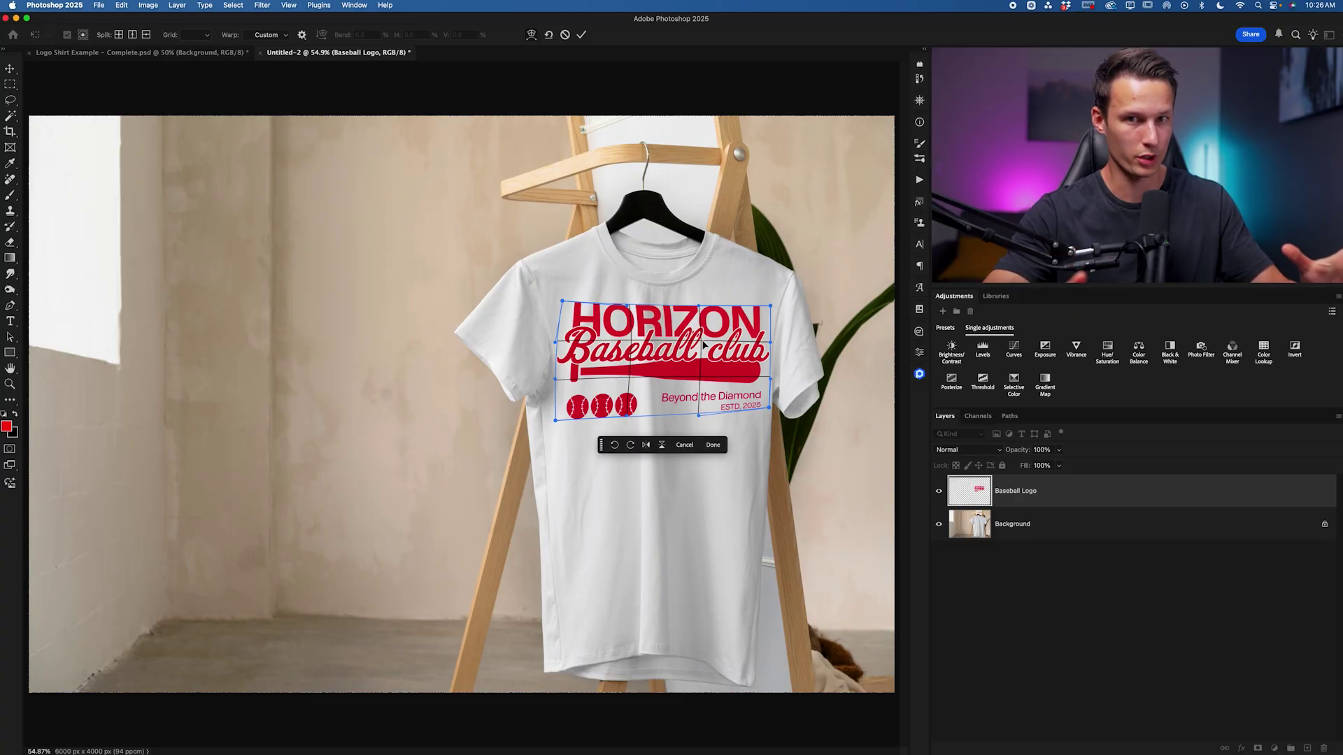
left_click(713, 446)
In Logo Shirt Example – Complete.psd, open the Logo Here smart object's contents
left_click(196, 56)
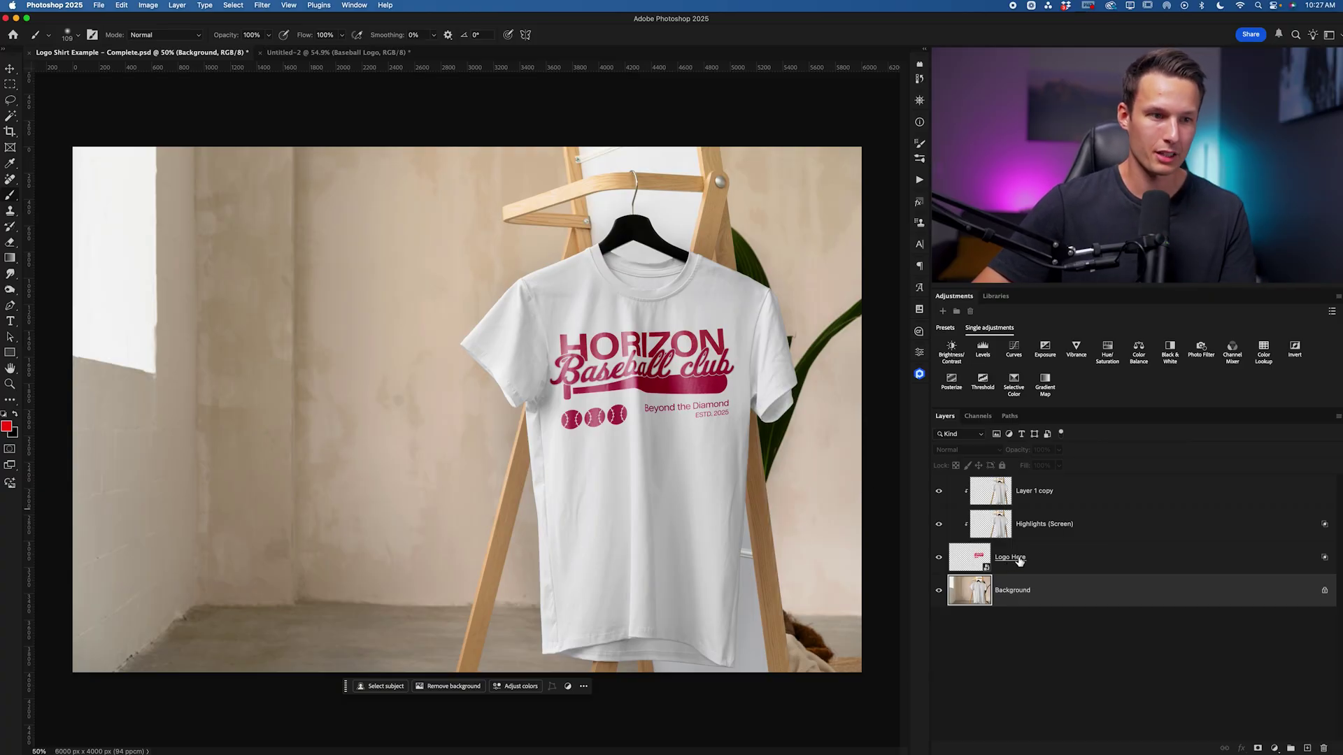
double_click(976, 557)
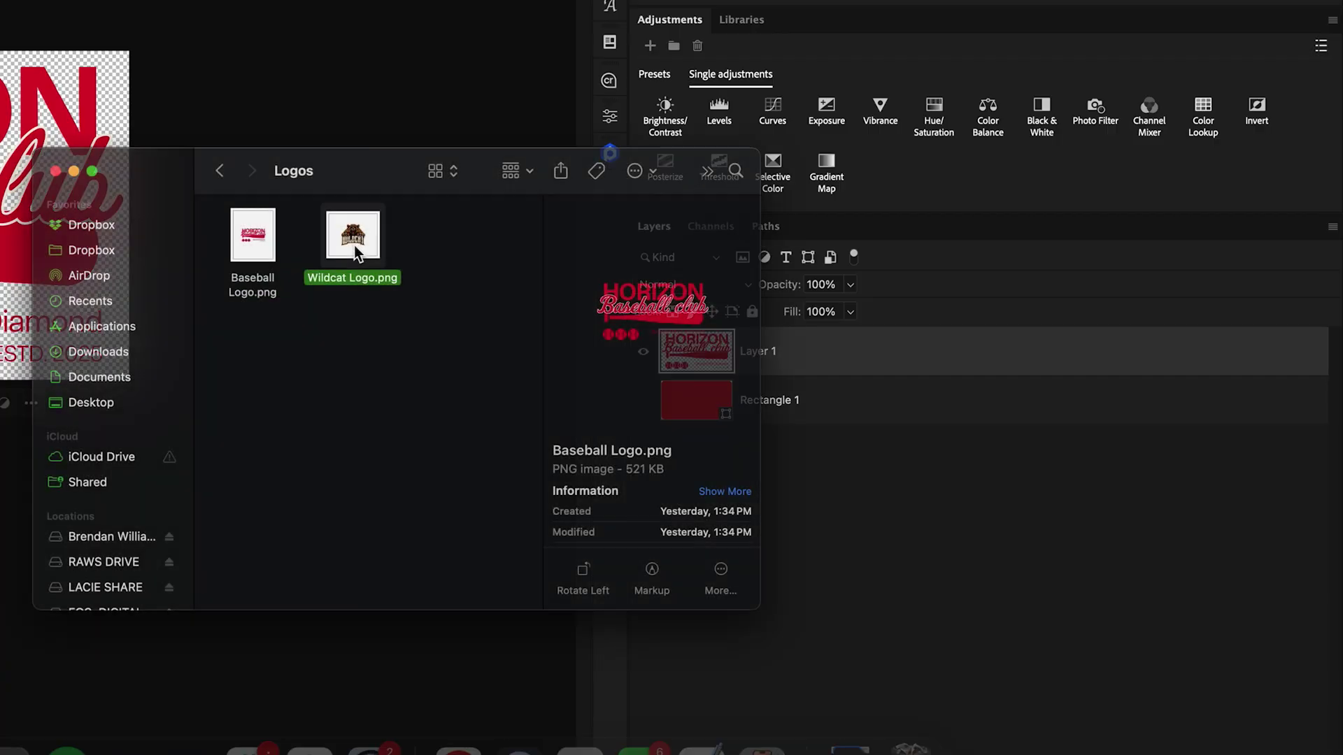
Place Wildcat Logo.png into the smart object and enlarge it to fill the canvas
left_click(360, 246)
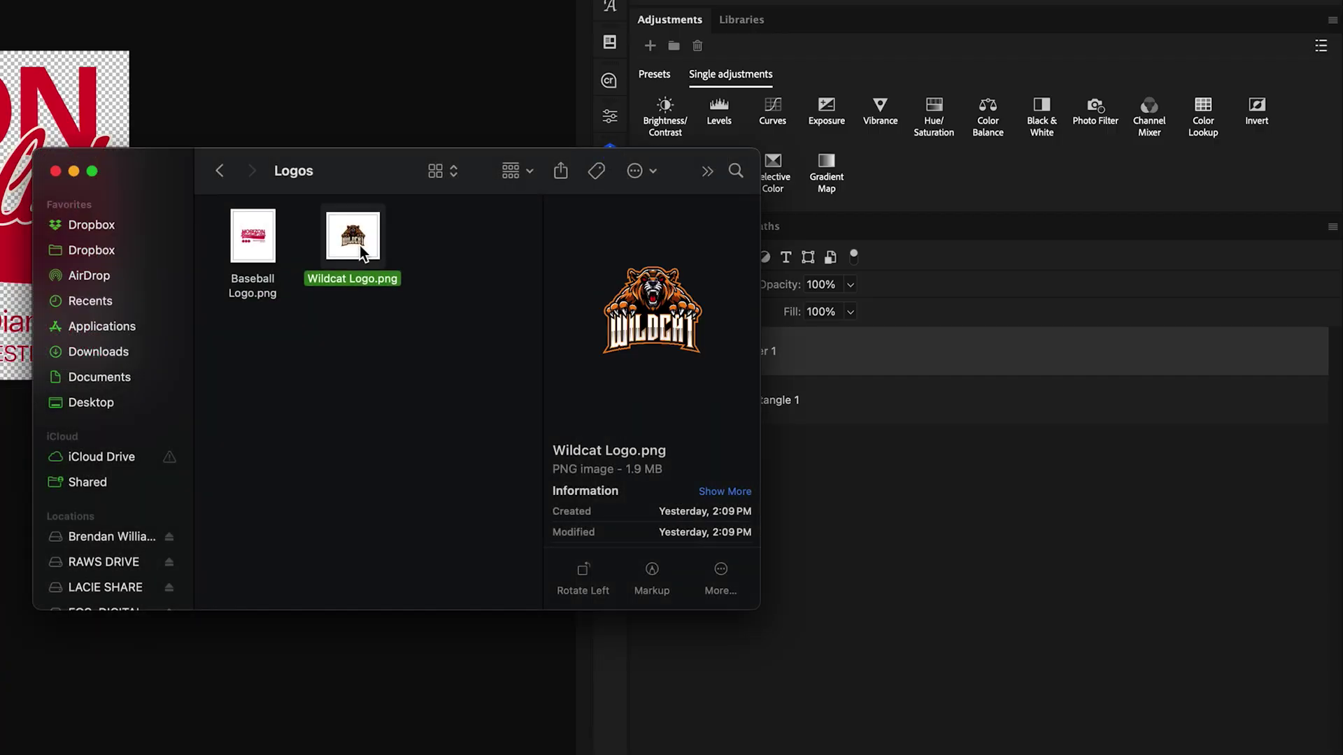
left_click_drag(364, 246, 0, 206)
left_click_drag(483, 204, 482, 205)
key("v")
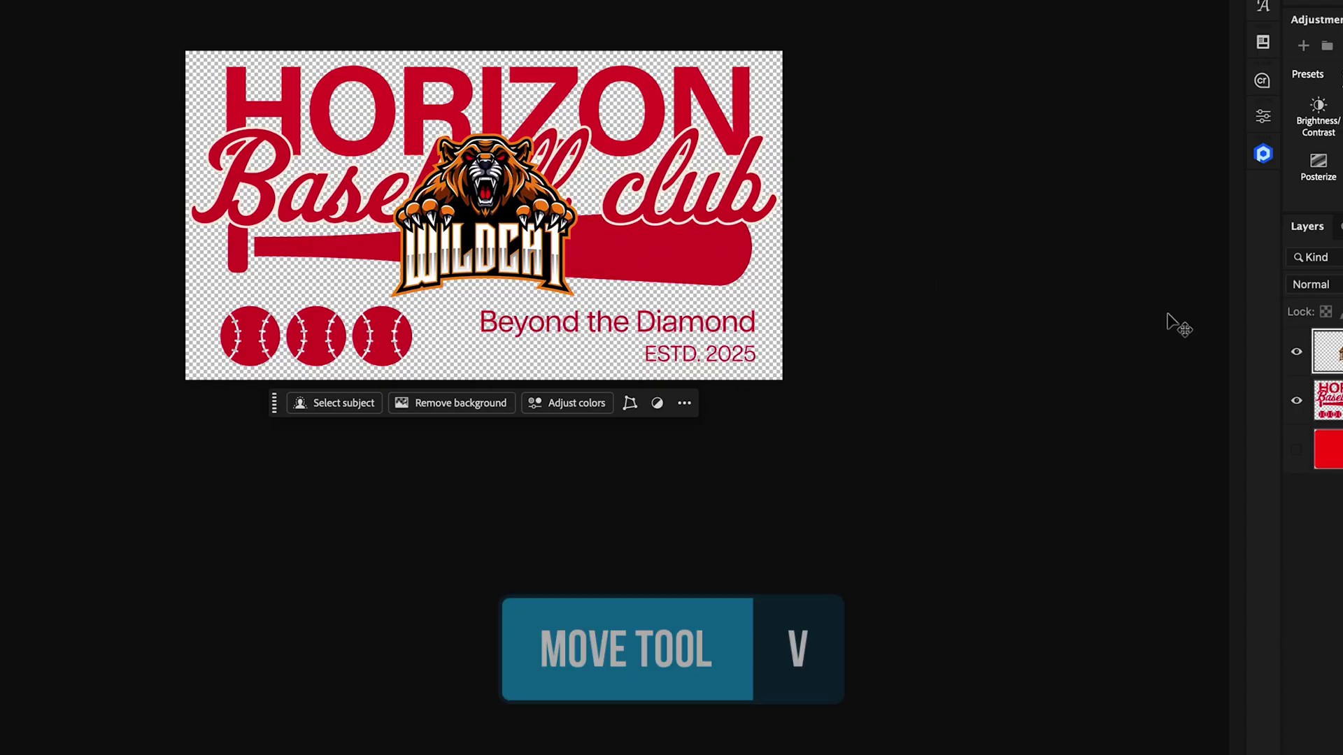
left_click_drag(498, 302, 489, 526)
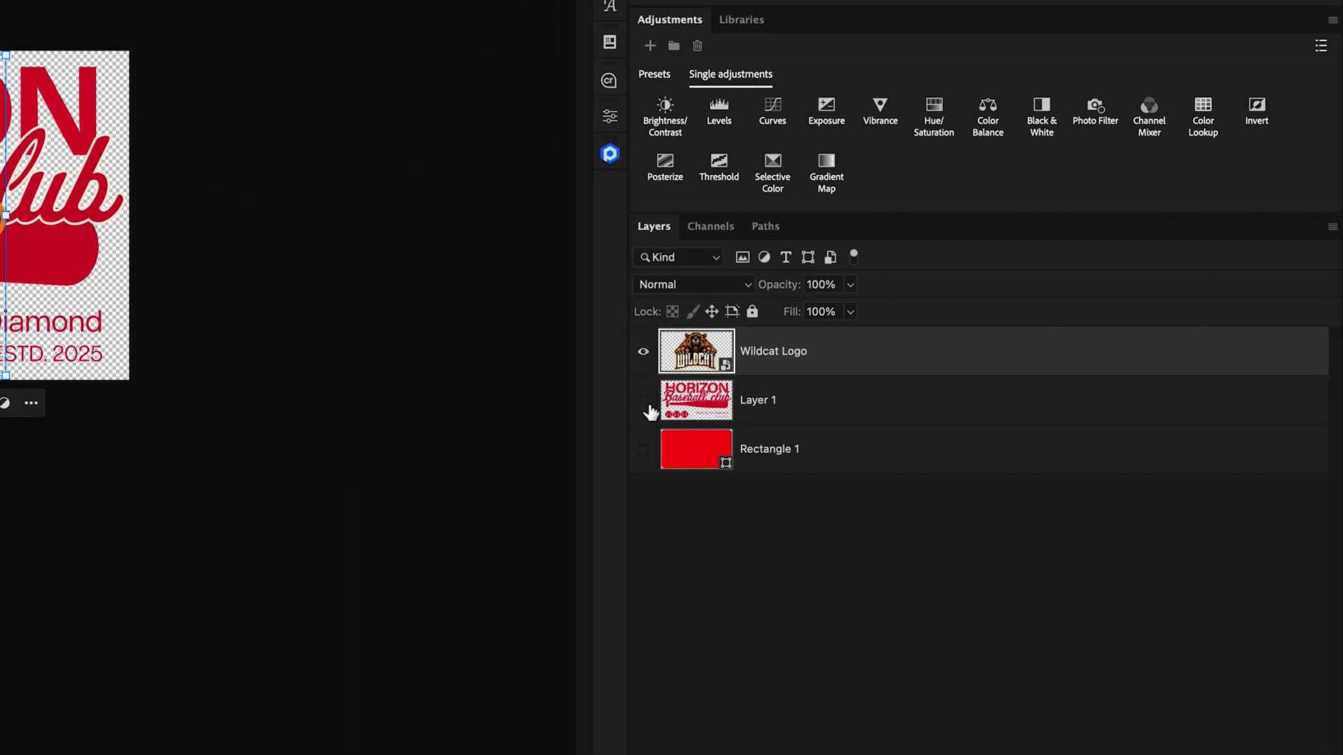
Hide the Horizon Layer 1, save the smart object, and return to the complete mockup
left_click(644, 404)
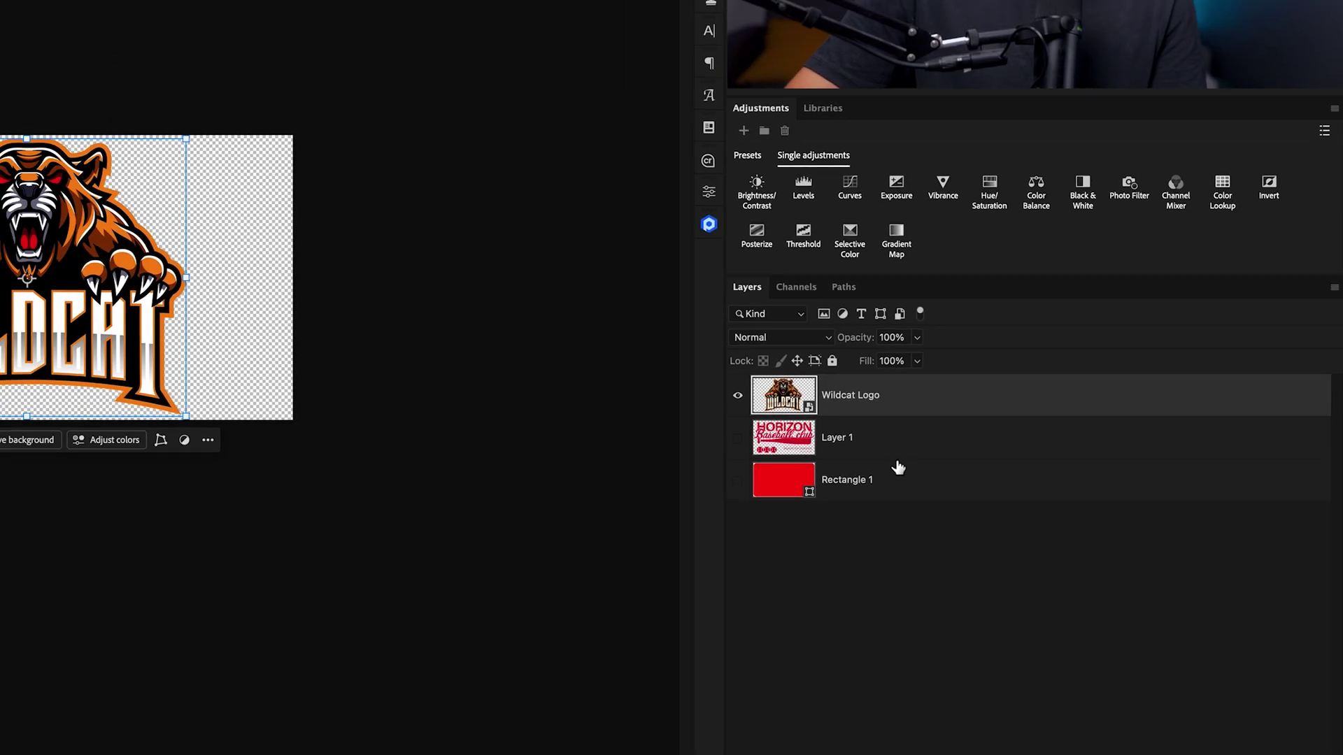
key("super+s")
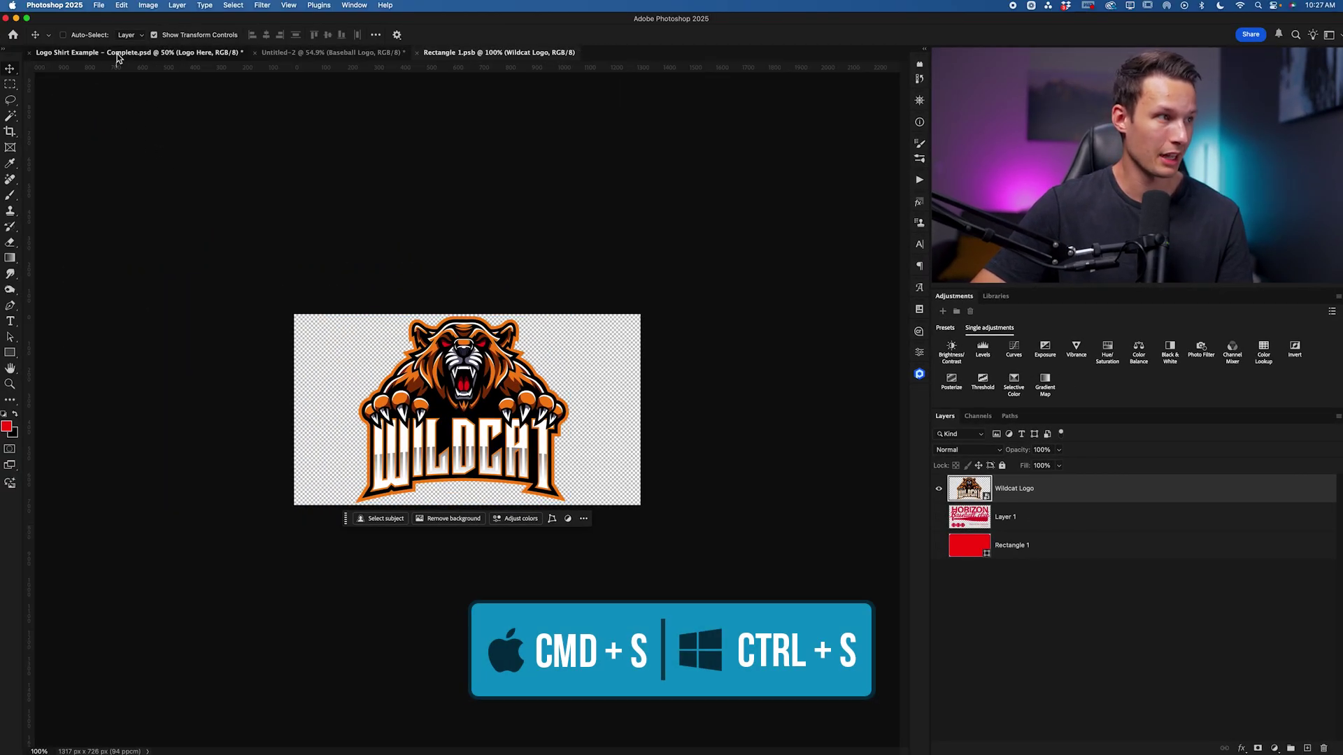
left_click(119, 56)
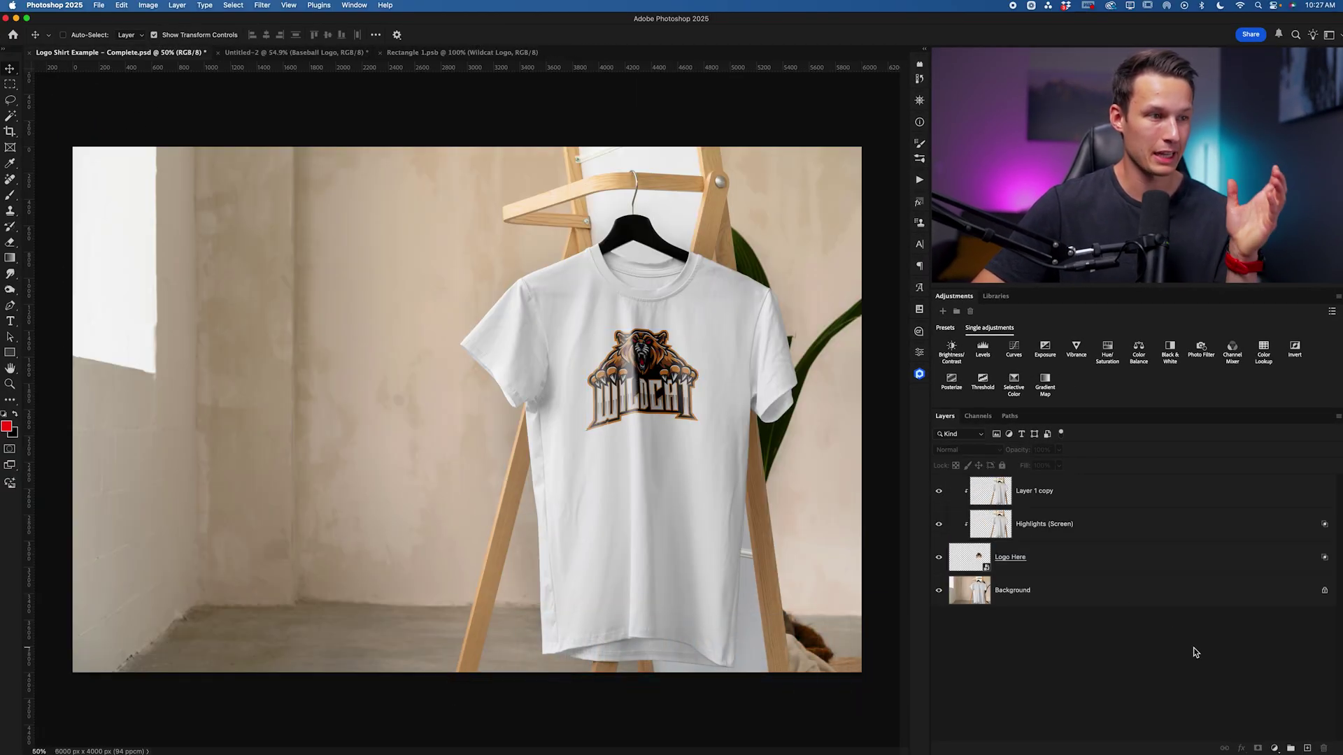
Zoom the mockup to 100% and pan to inspect the Wildcat logo on the shirt
key("super+1")
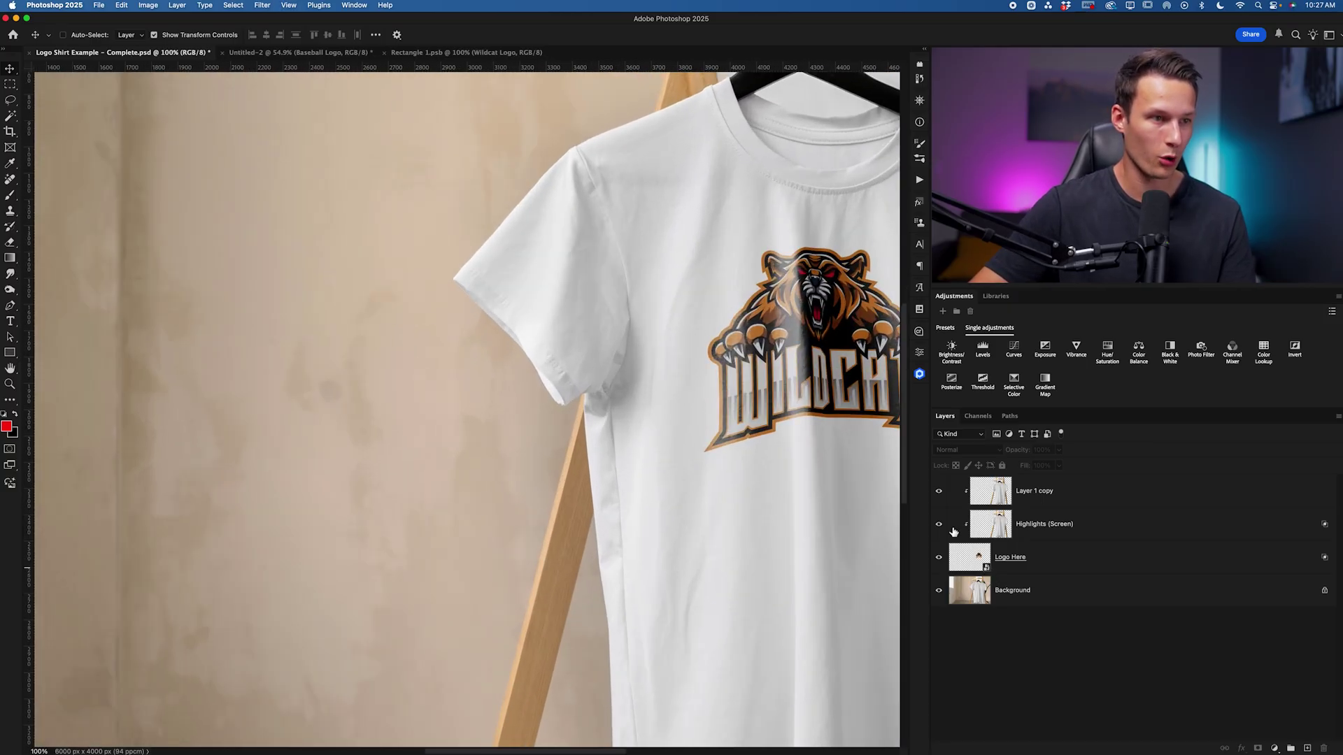
key("h")
left_click_drag(630, 357, 674, 342)
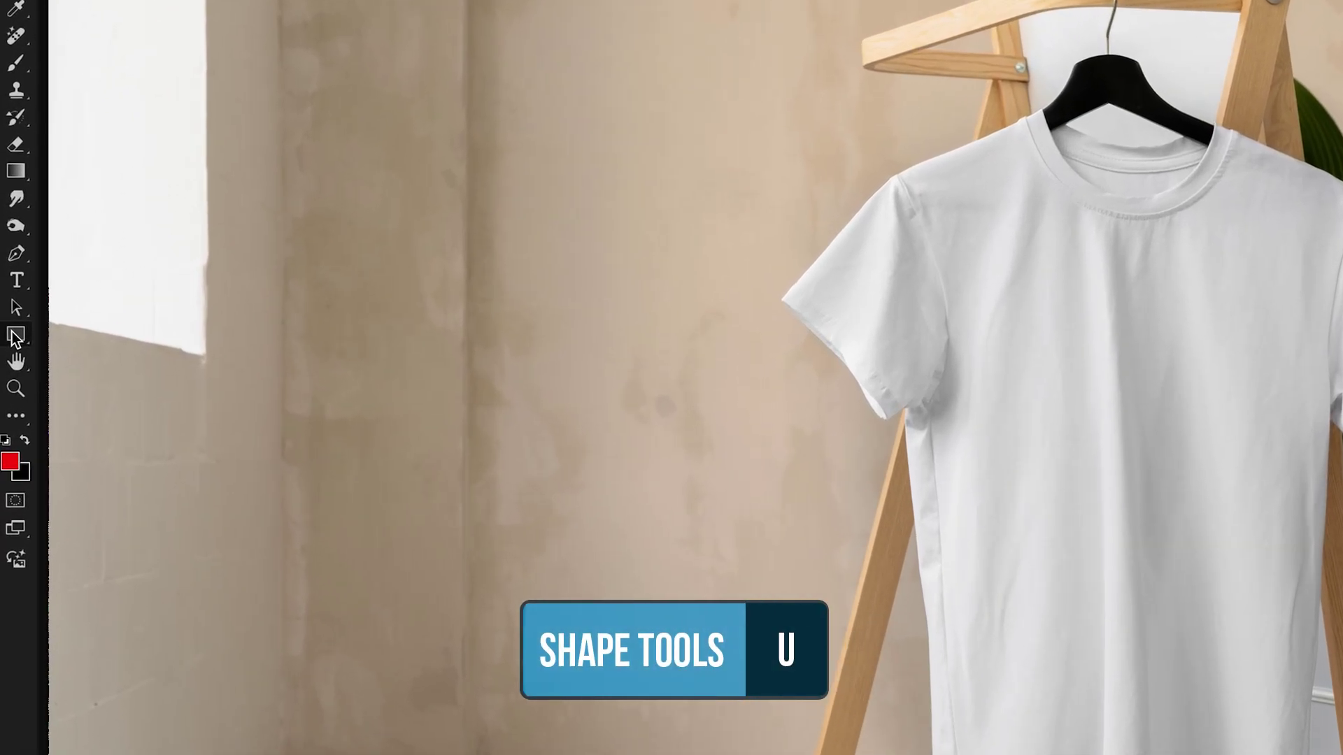
Draw a red, stroke-free rectangle, about 1564 × 884 px, across the shirt's chest
right_click(12, 346)
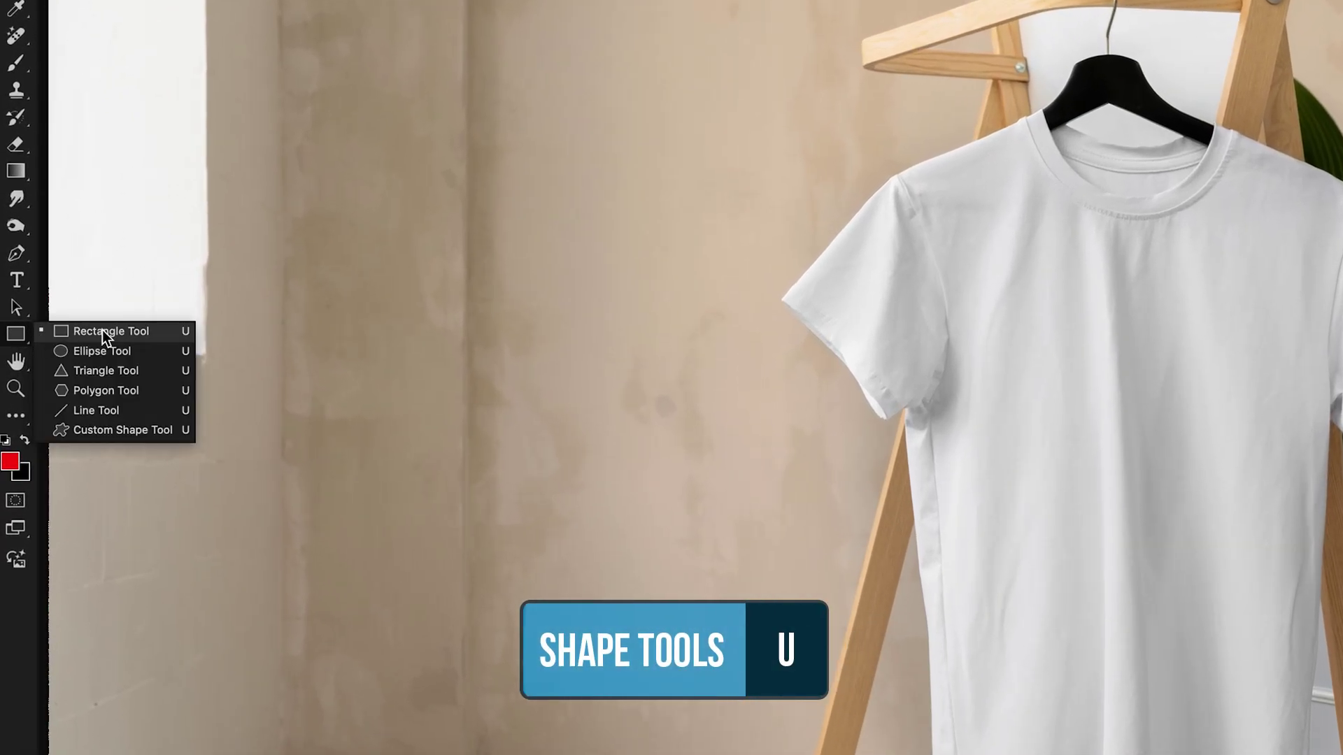
left_click(73, 344)
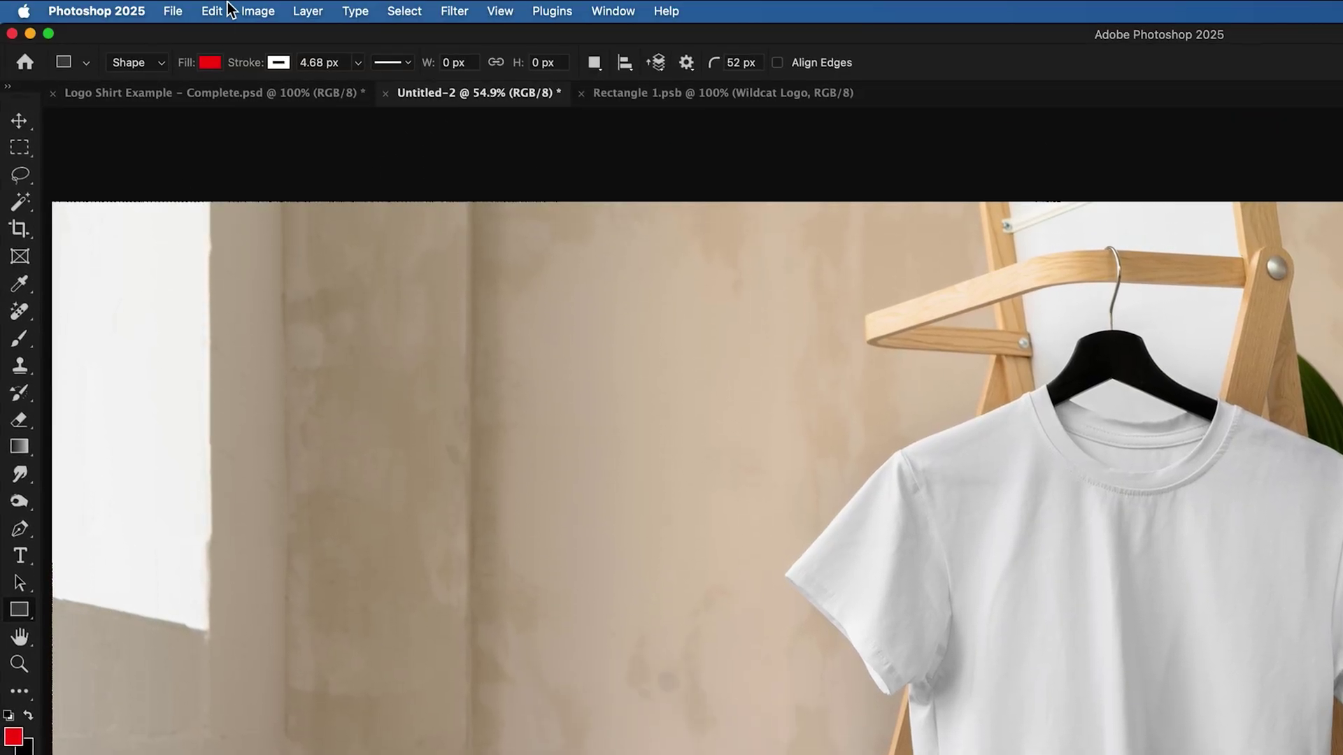
left_click(277, 62)
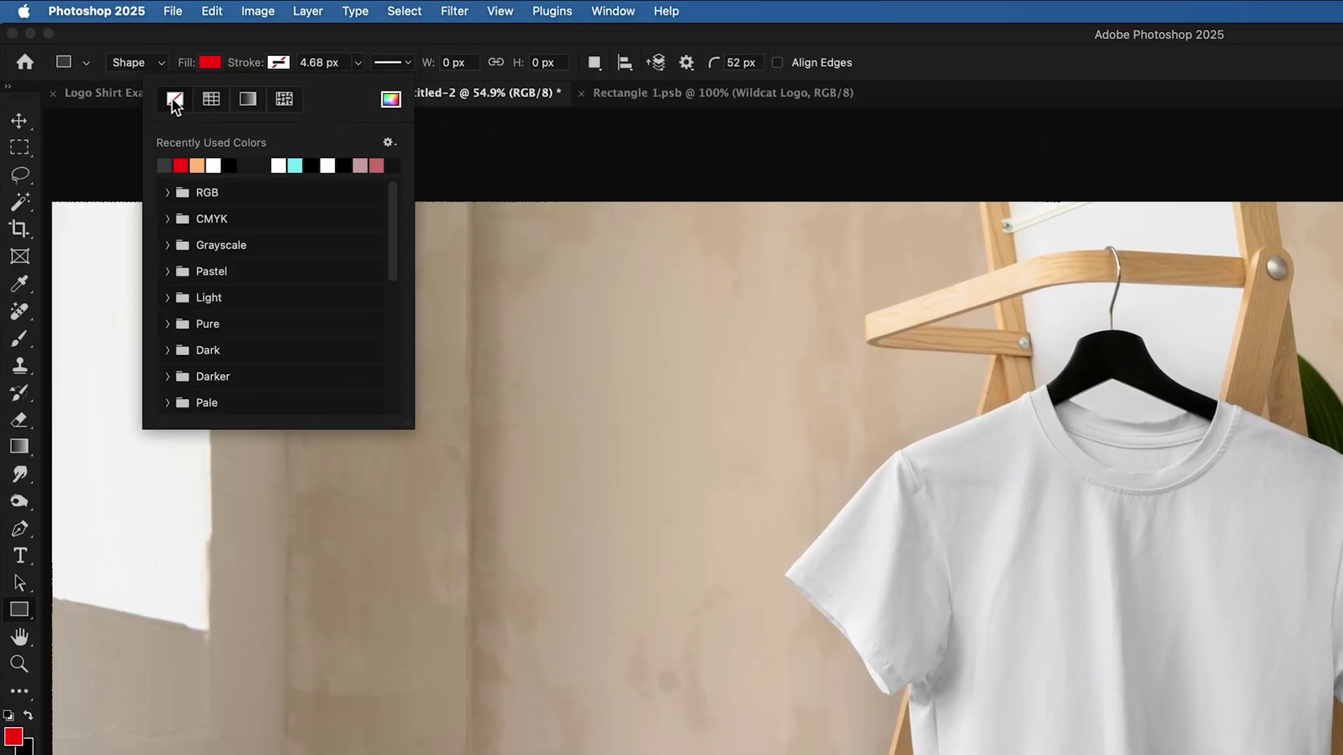
left_click(279, 39)
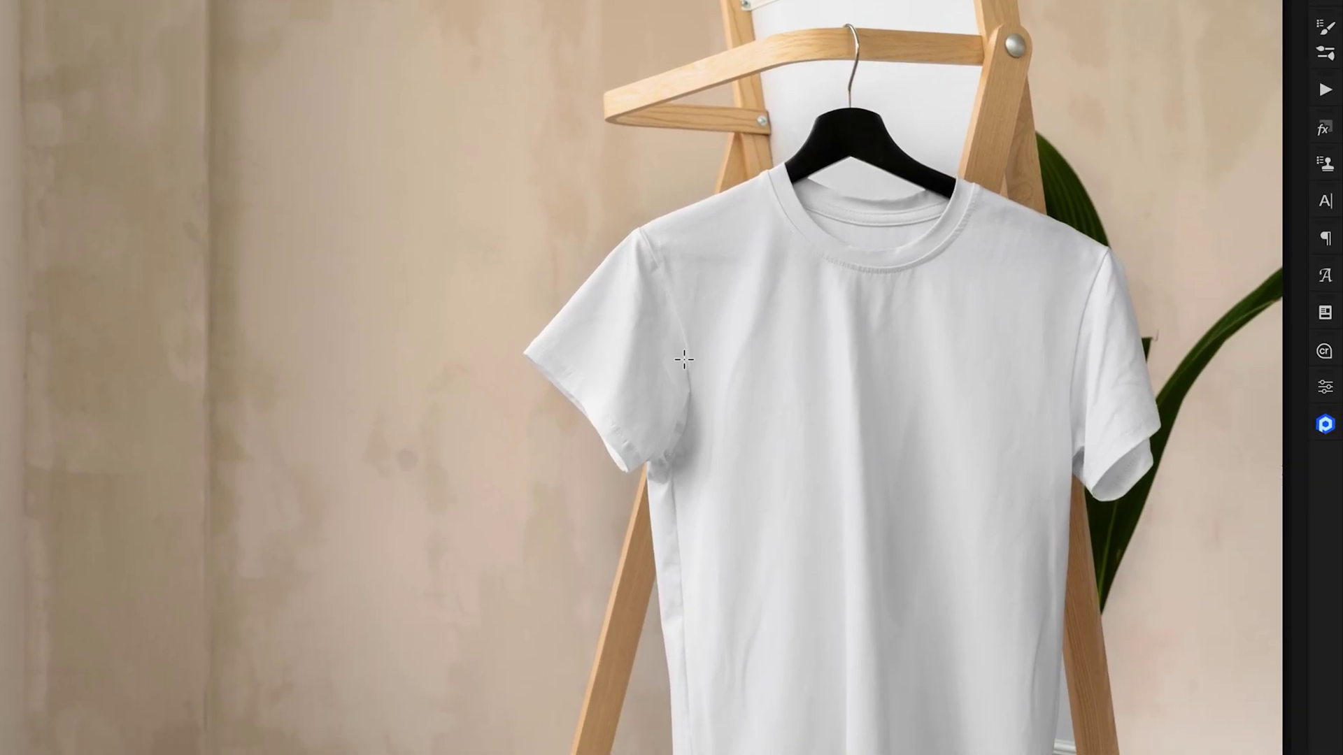
left_click_drag(675, 347, 1065, 566)
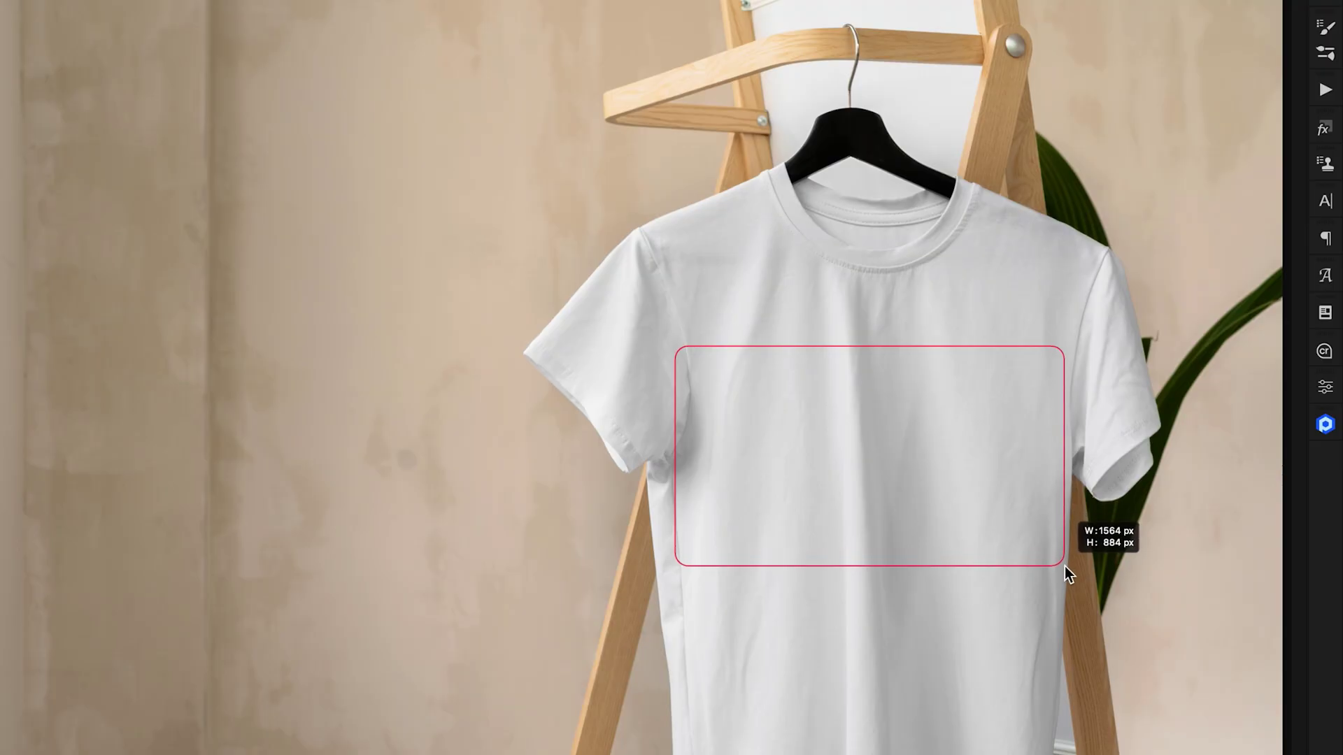
left_click_drag(1065, 567, 1064, 567)
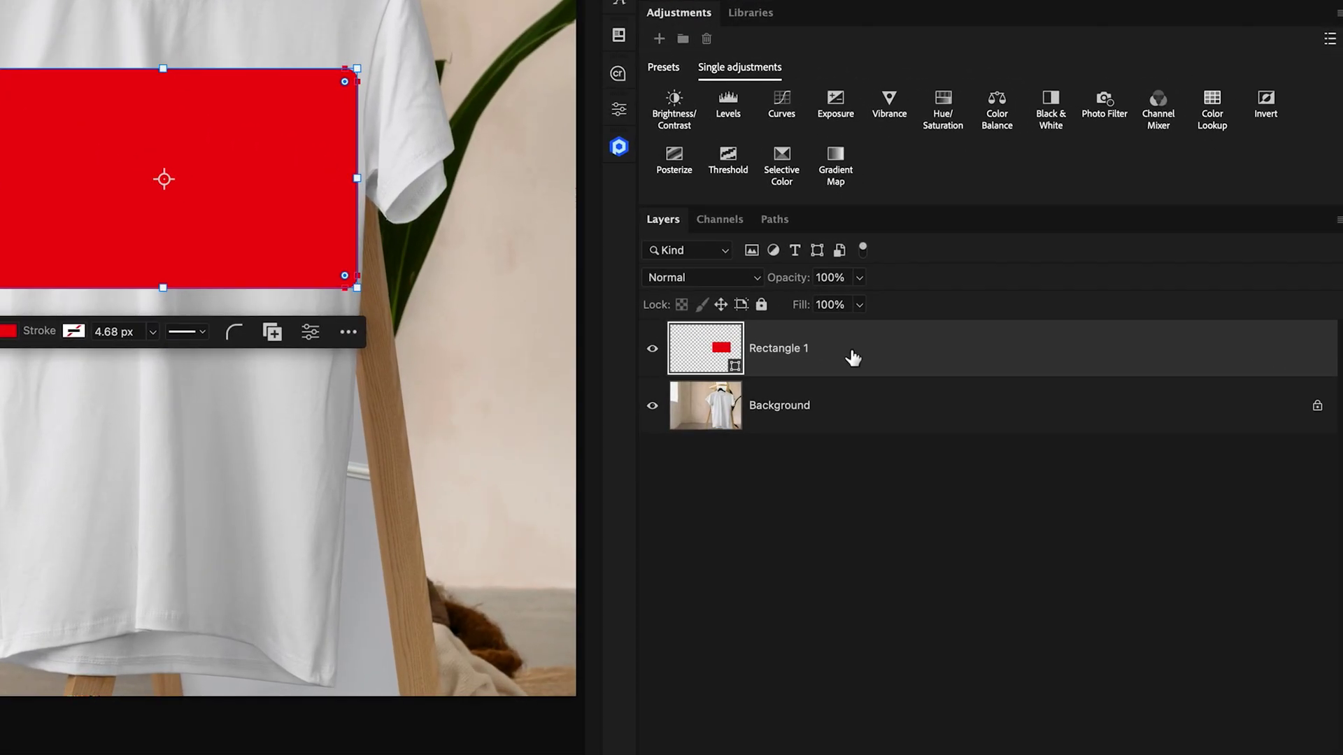
Convert the Rectangle 1 shape layer to a smart object from its layer menu
right_click(1055, 492)
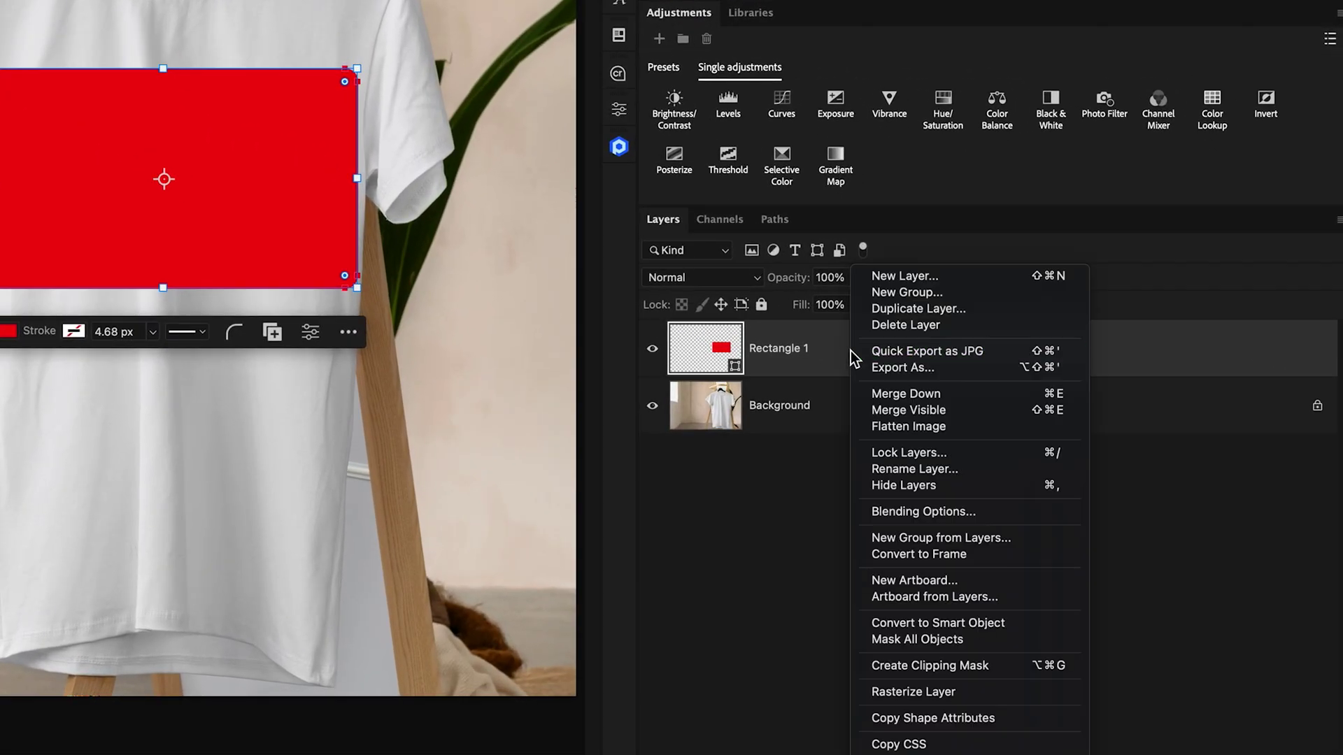
left_click(1032, 624)
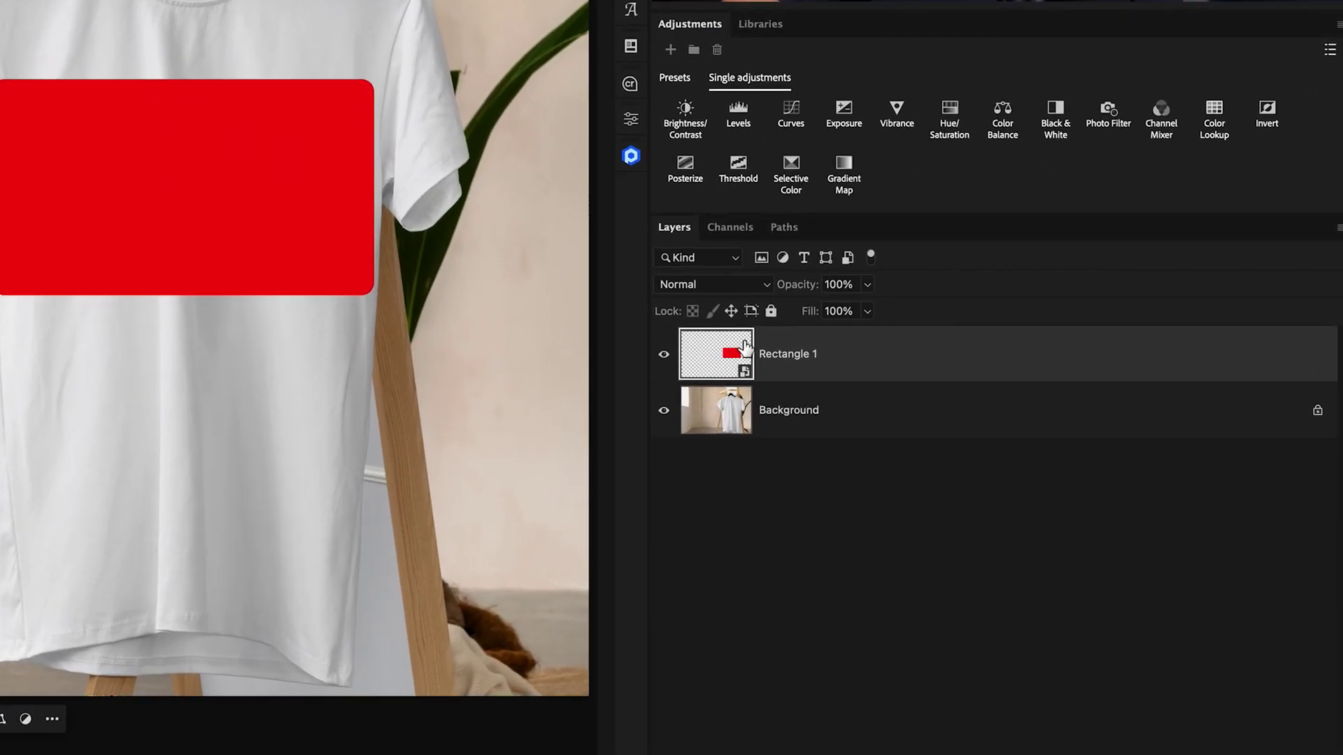
Set Rectangle 1's blend mode to Multiply
left_click(698, 278)
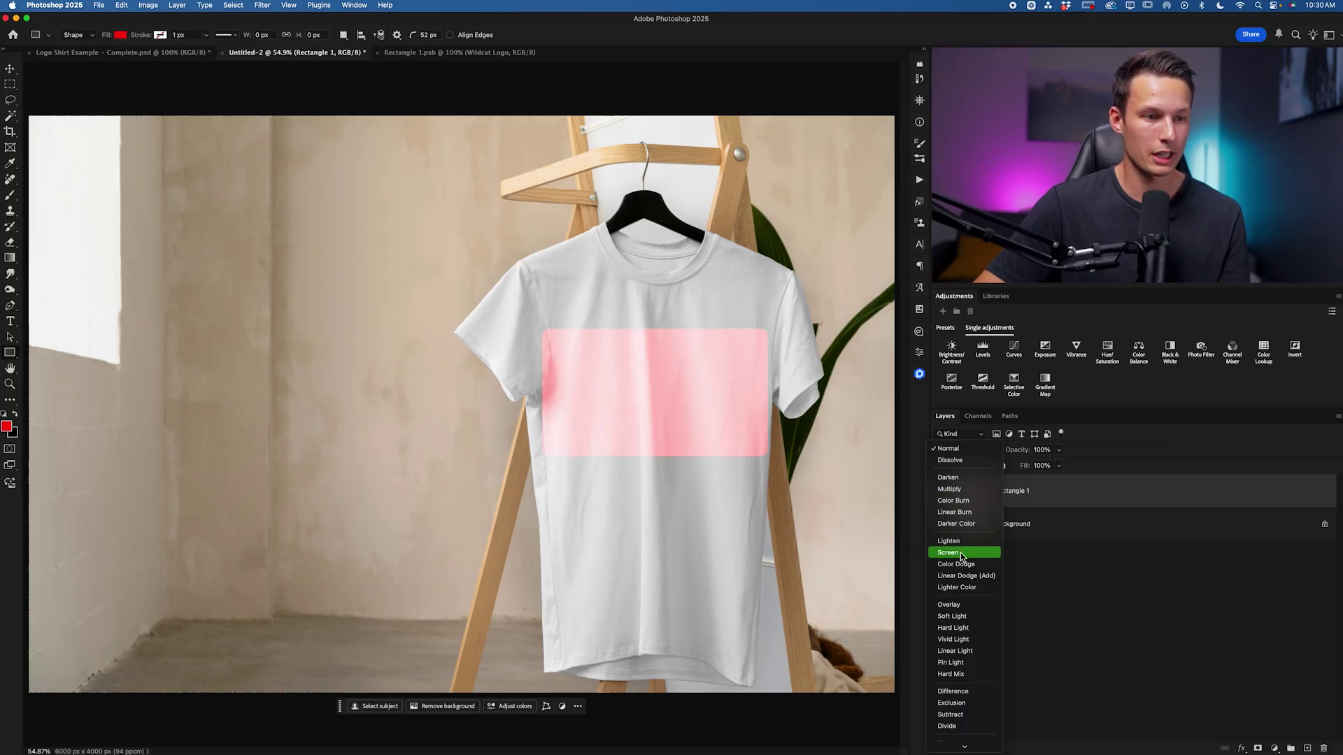
left_click(958, 489)
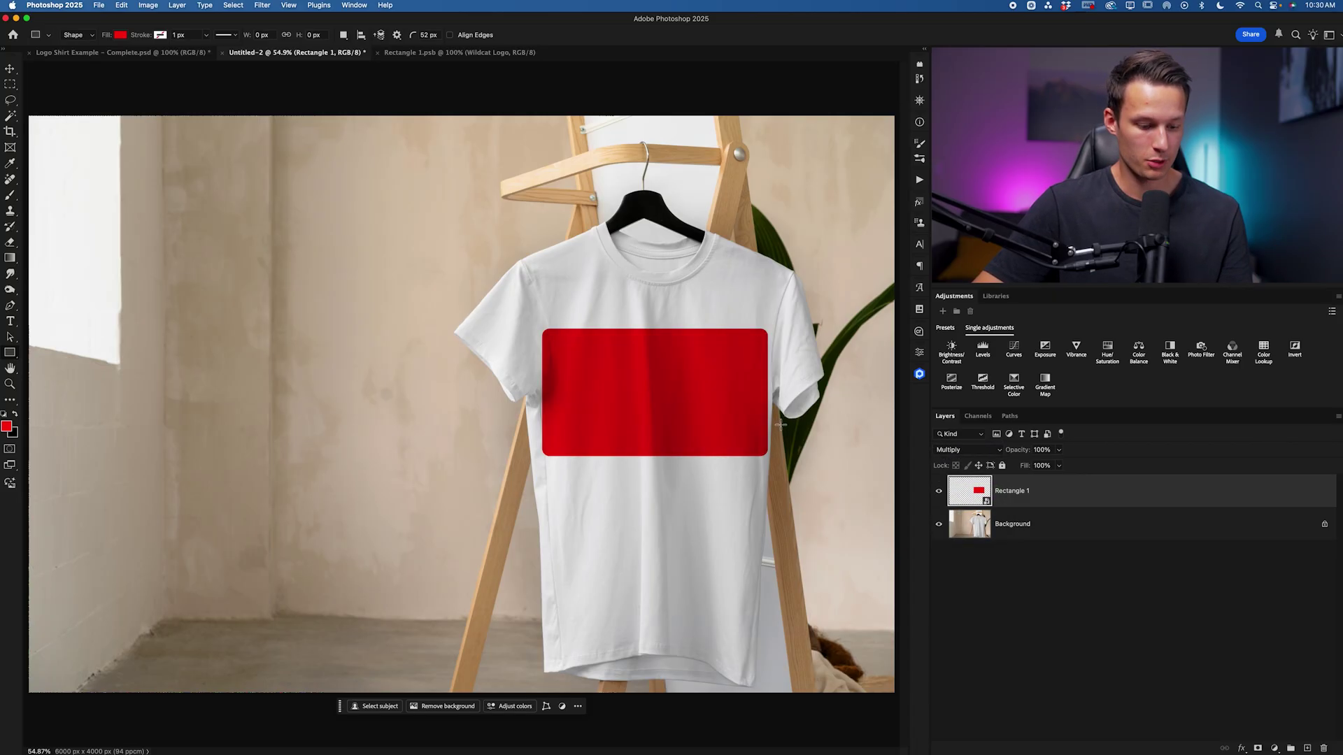
Apply a perspective transform to the red rectangle, adjusting its left and bottom-right corners
key("super+t")
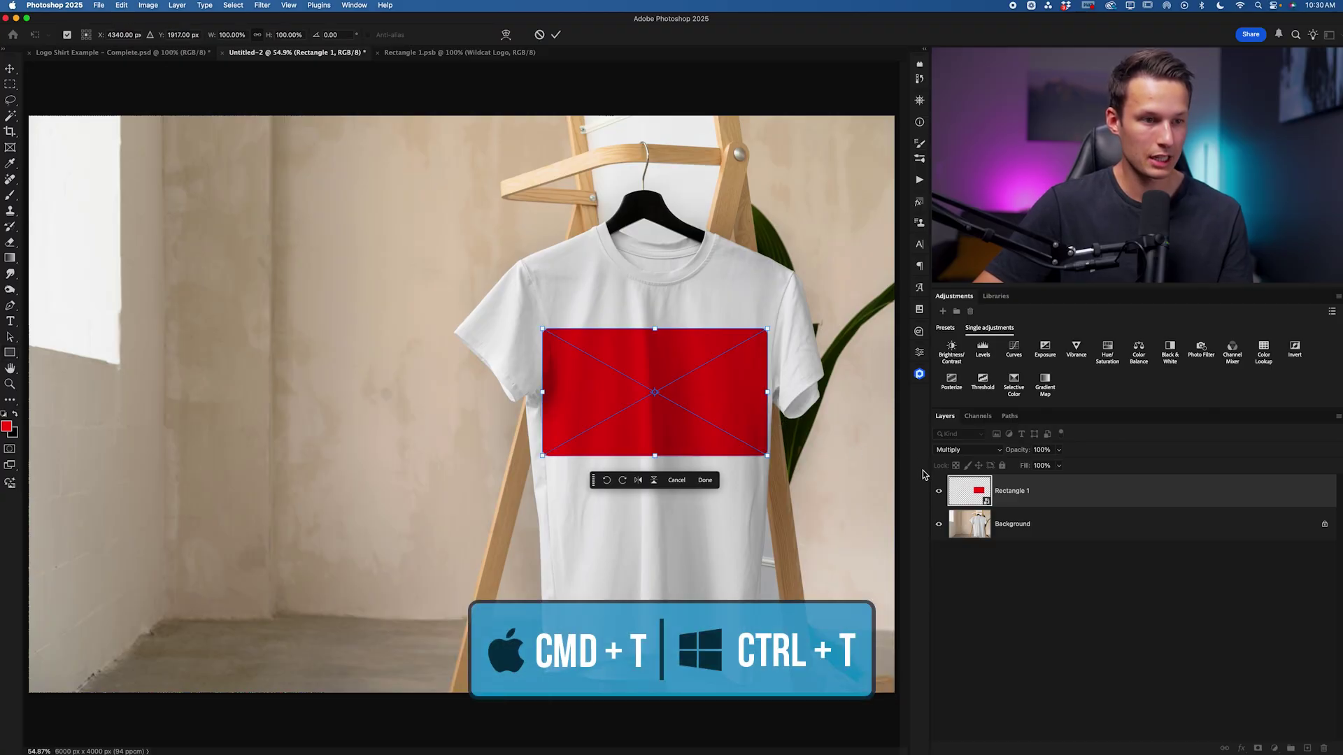
right_click(721, 400)
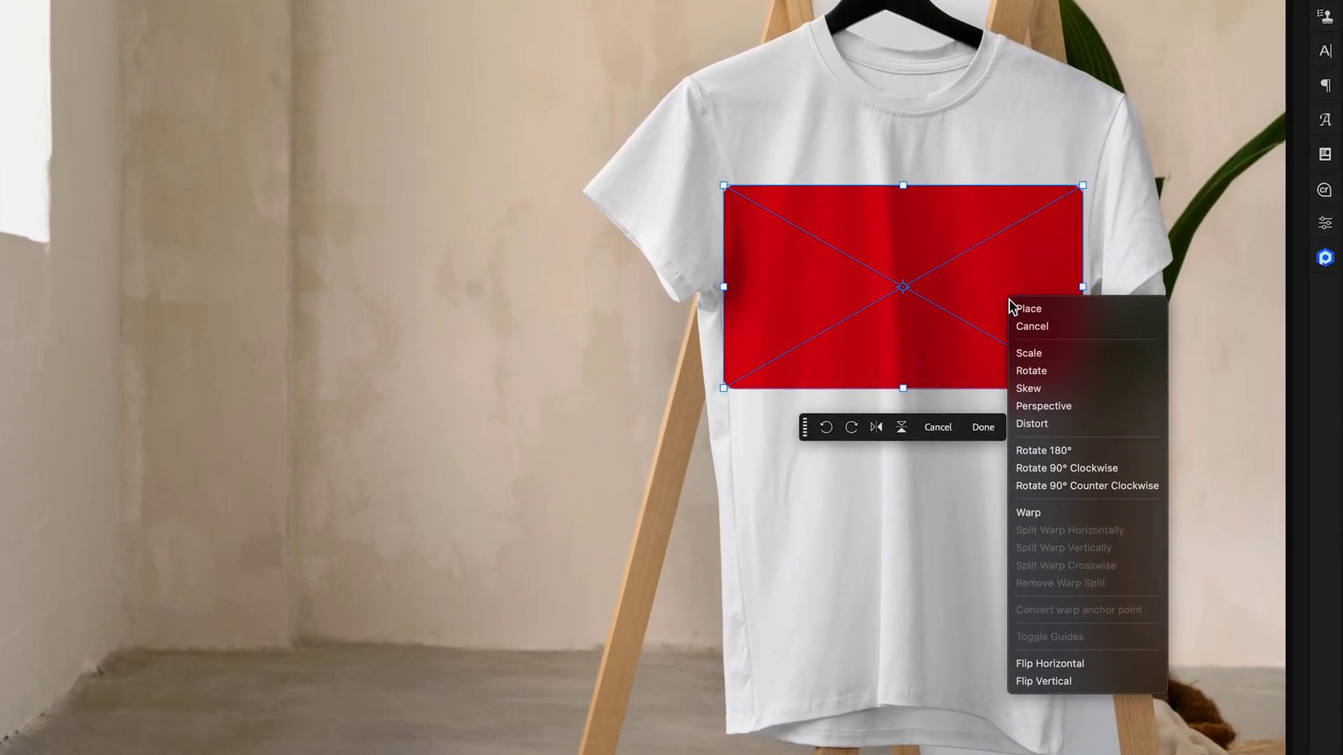
left_click(1064, 406)
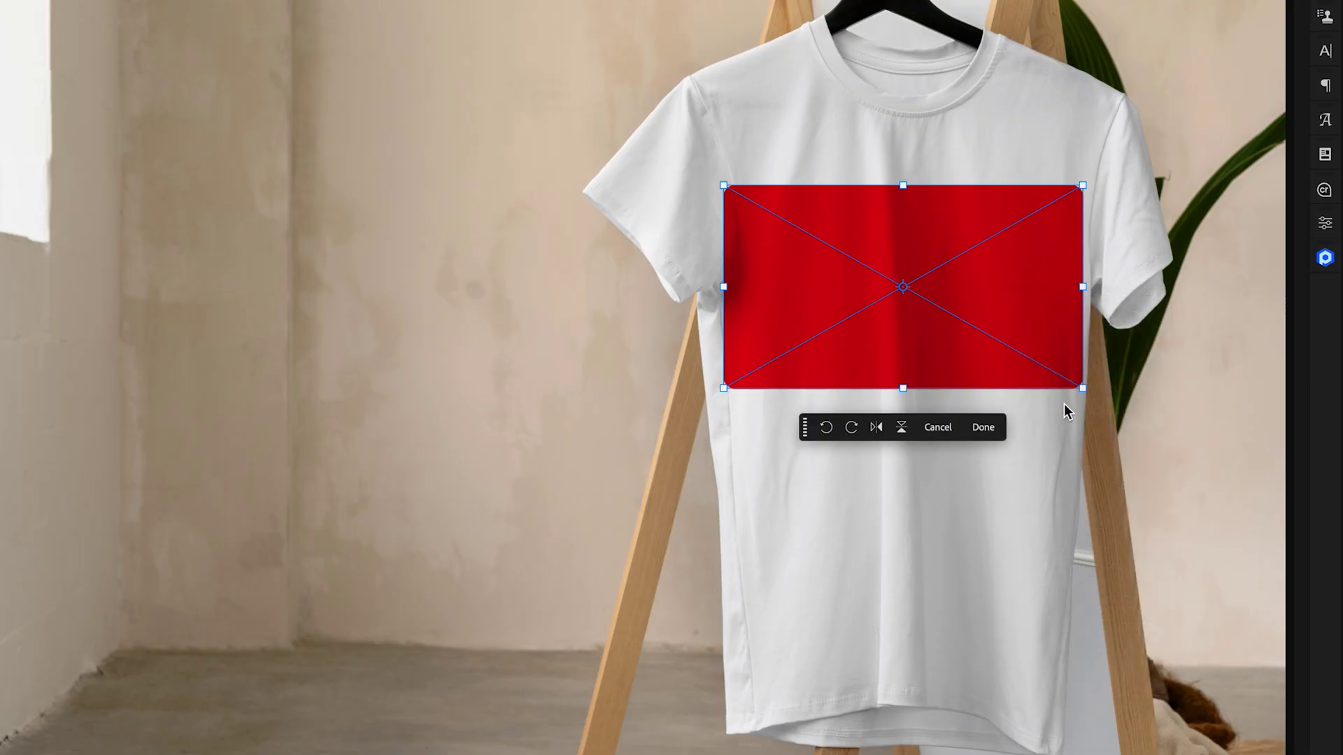
left_click_drag(724, 389, 717, 398)
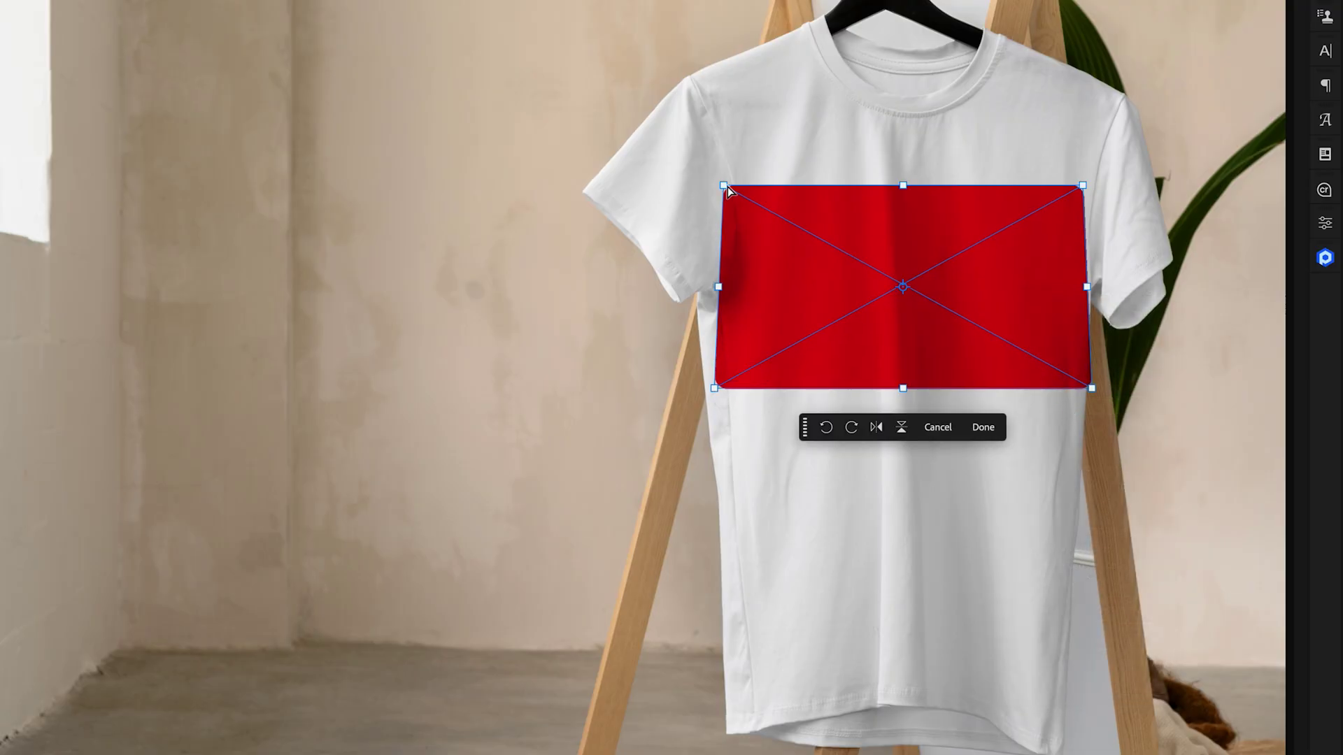
left_click_drag(724, 185, 728, 179)
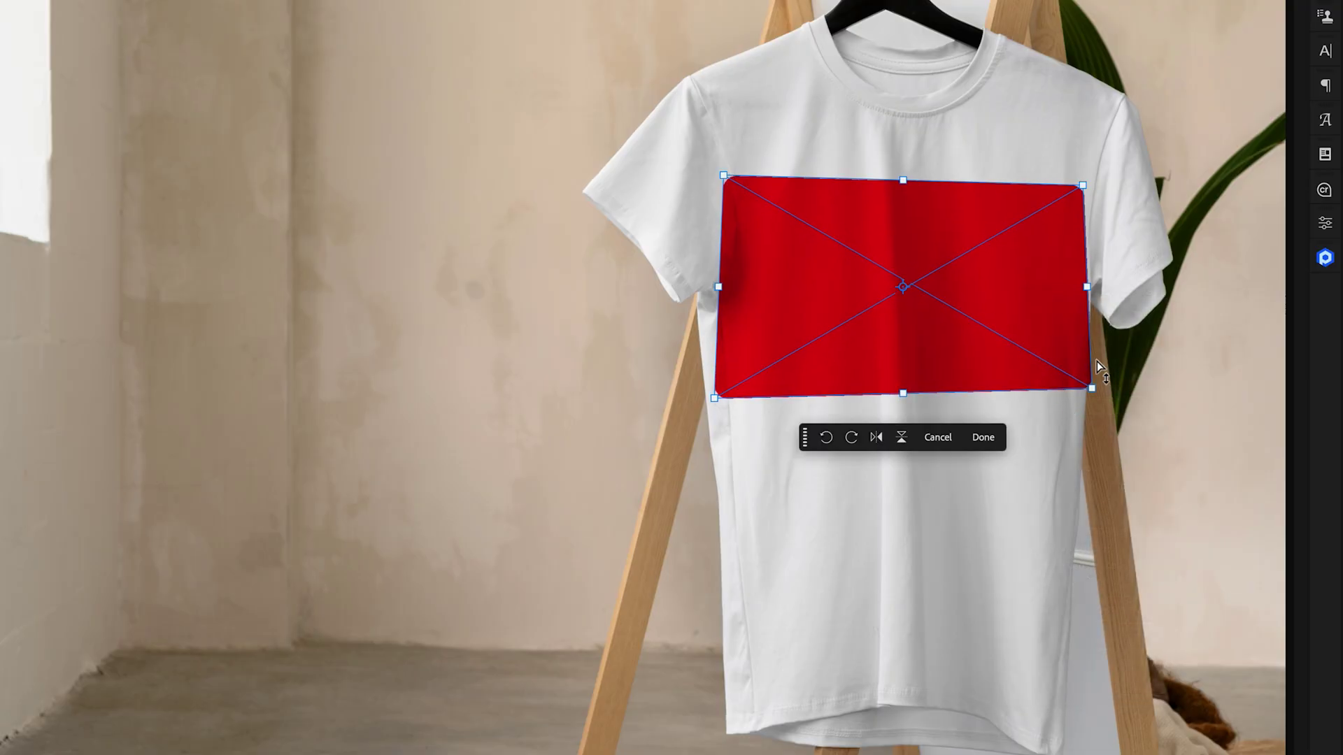
left_click_drag(1093, 391, 1084, 387)
Distort the rectangle's top-right corner down to match the shirt and commit
right_click(1000, 266)
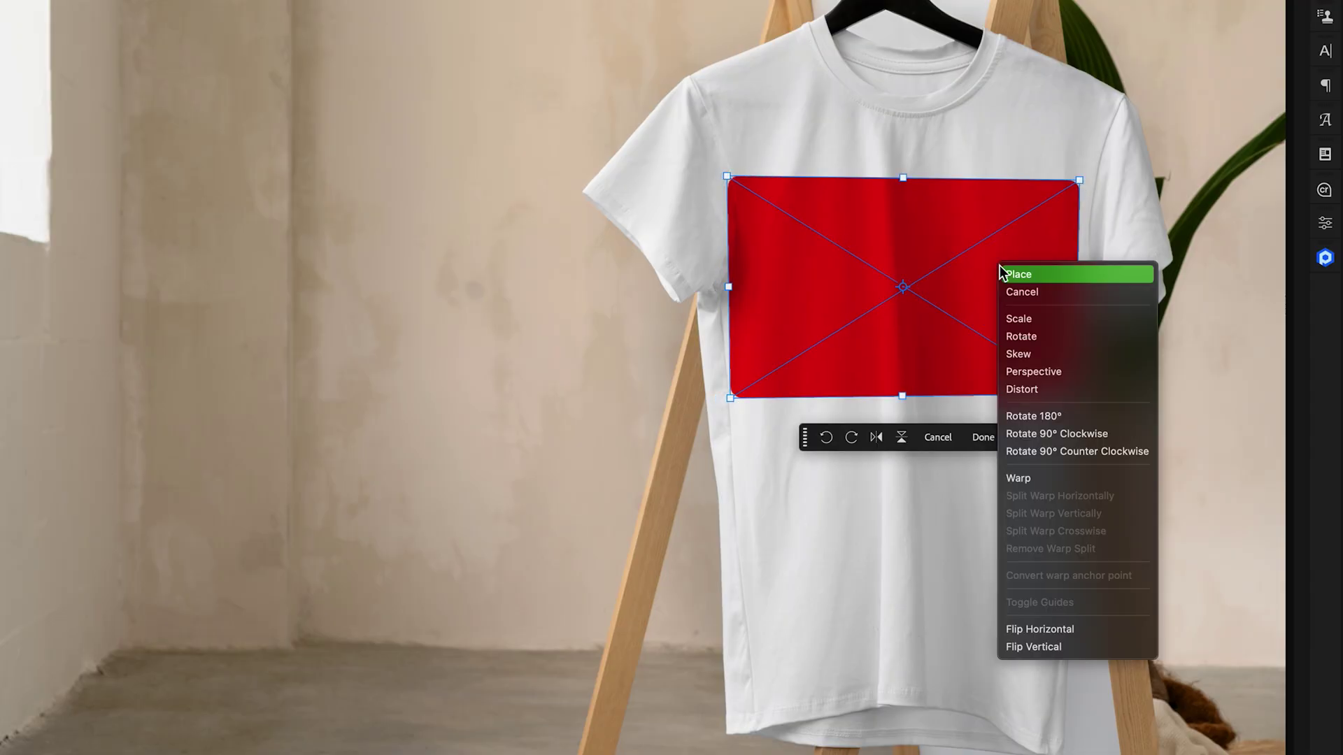
left_click(1051, 386)
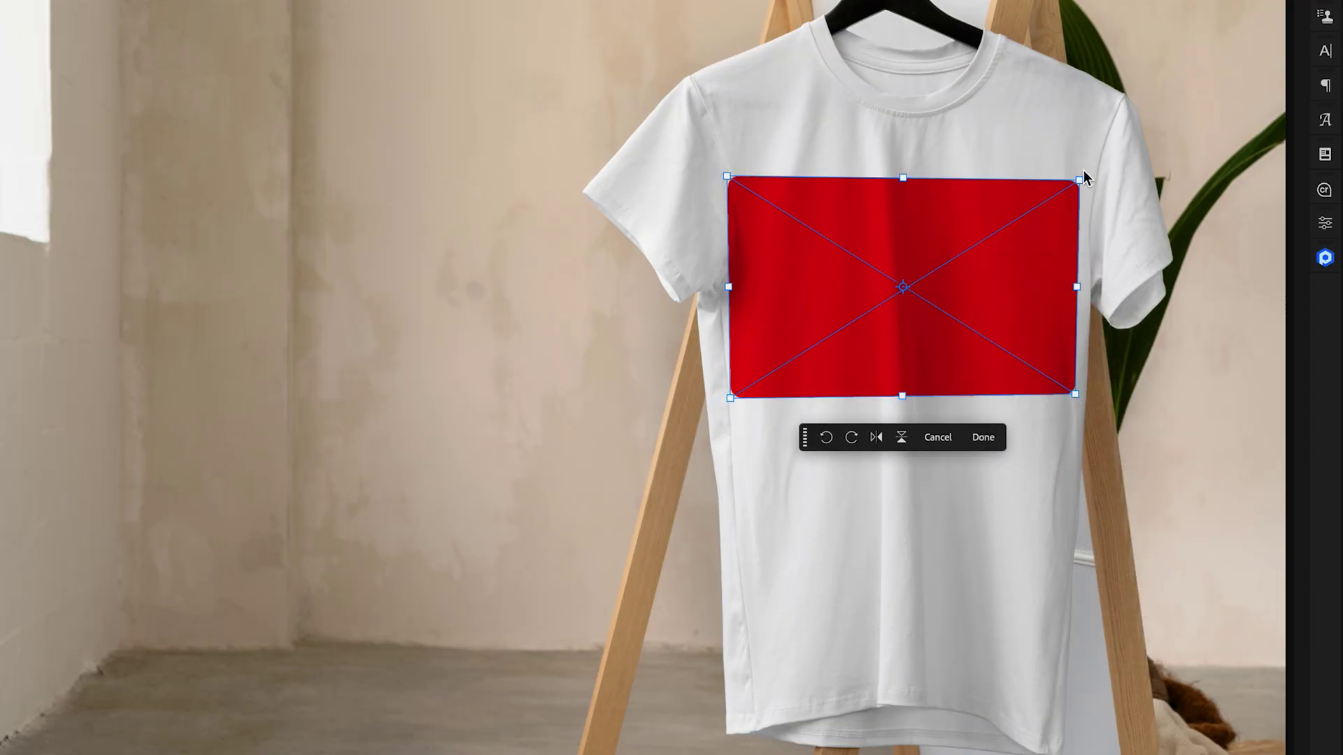
left_click_drag(1082, 184, 1076, 191)
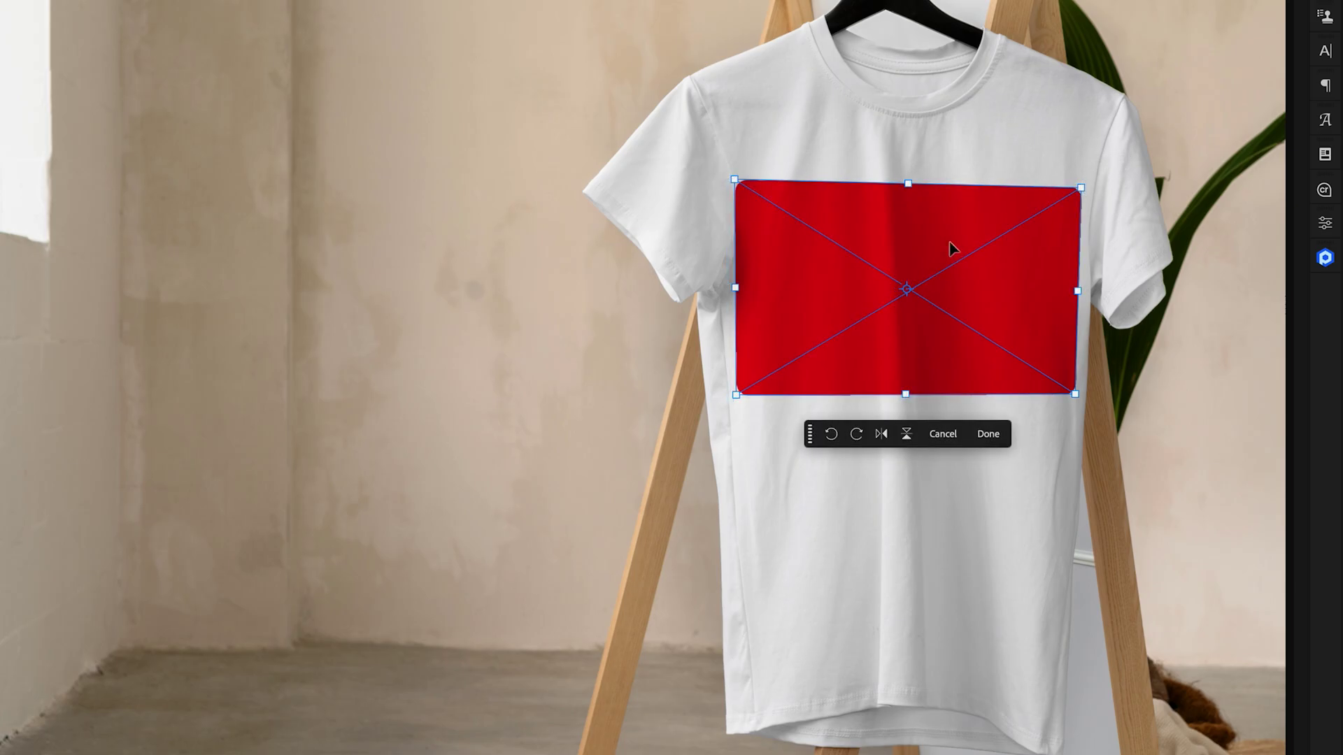
left_click(999, 435)
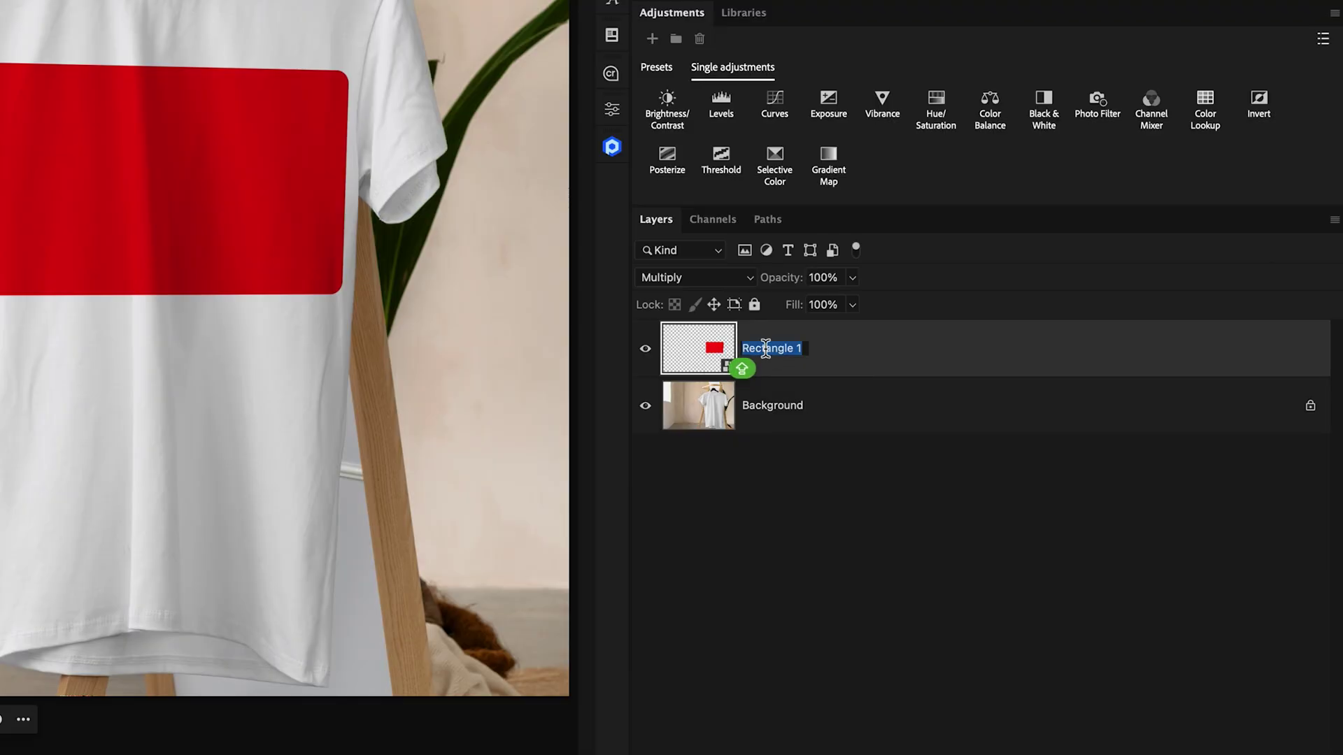
Rename the layer 'Logo Goes Here' and open its contents as Rectangle 11.psb
type("Logo Goes Here")
double_click(694, 358)
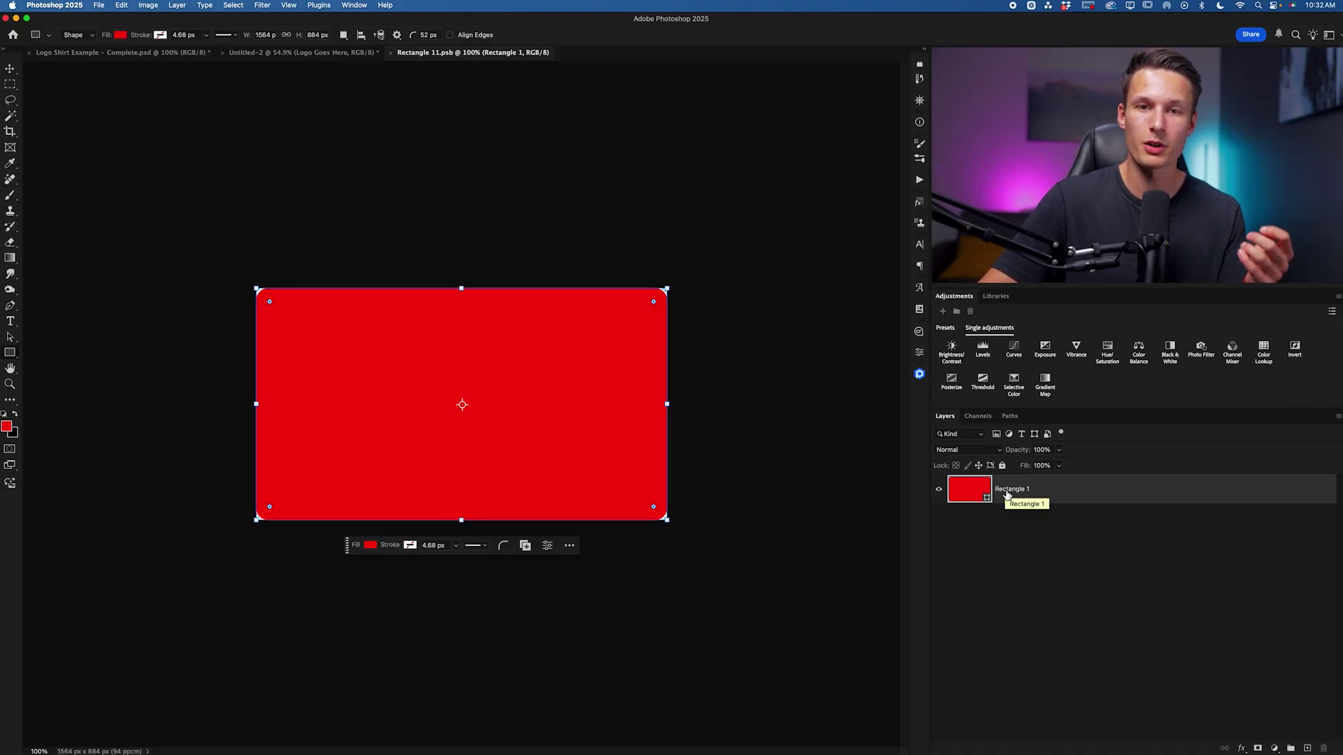
Place Baseball Logo.png into the smart object and hide the red Rectangle 1 layer
key("super+Tab")
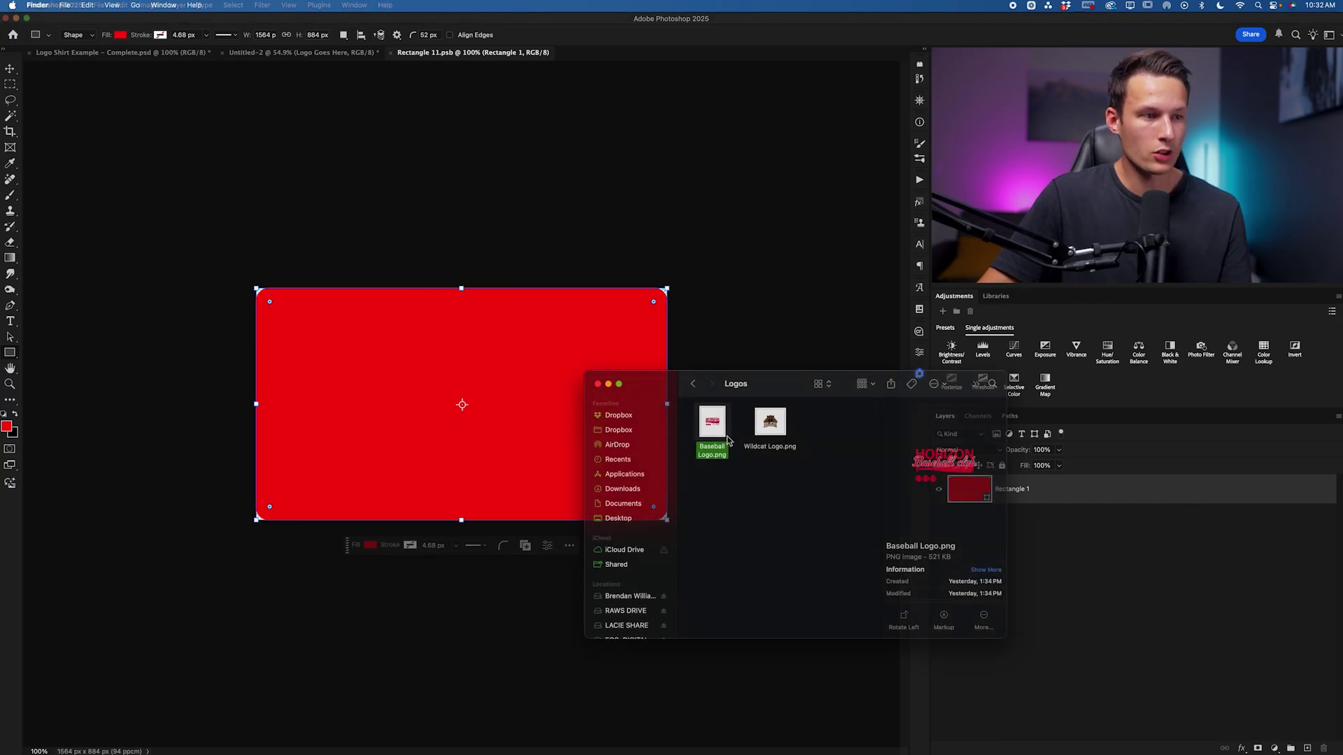
left_click_drag(723, 428, 437, 415)
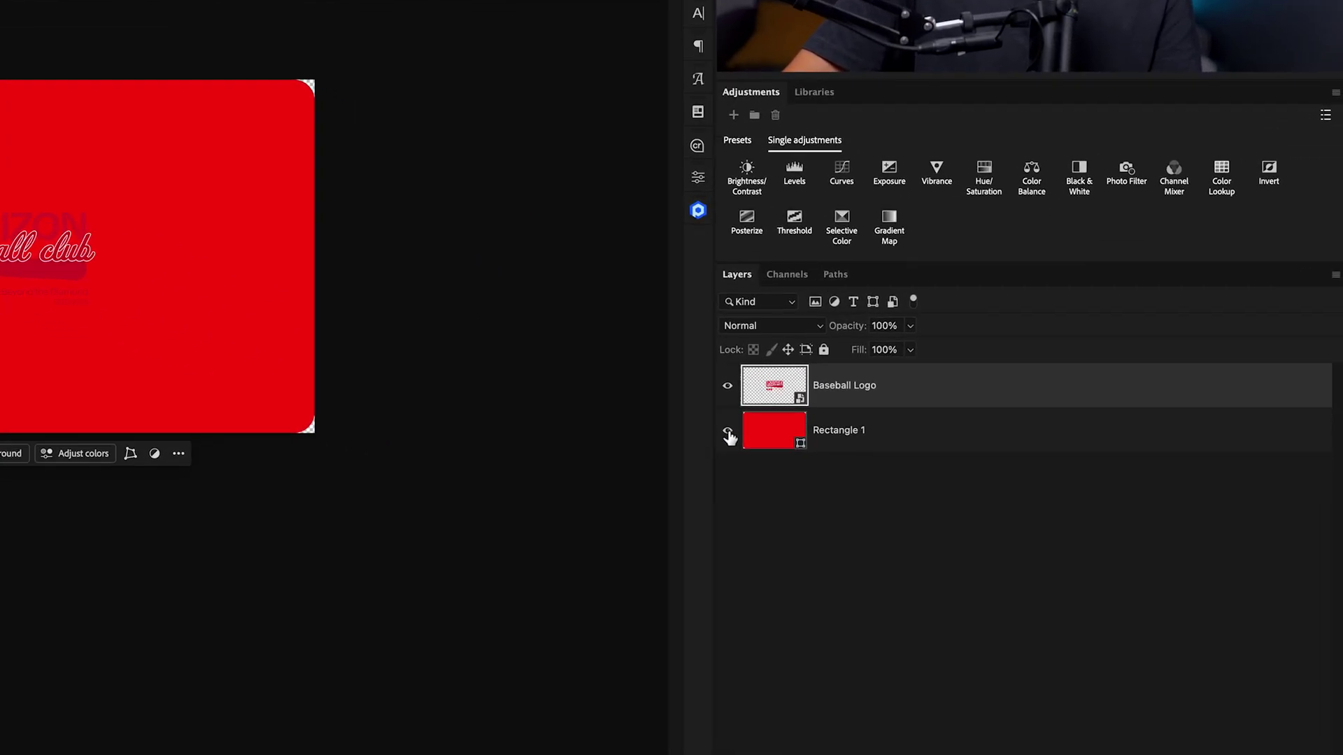
left_click(939, 518)
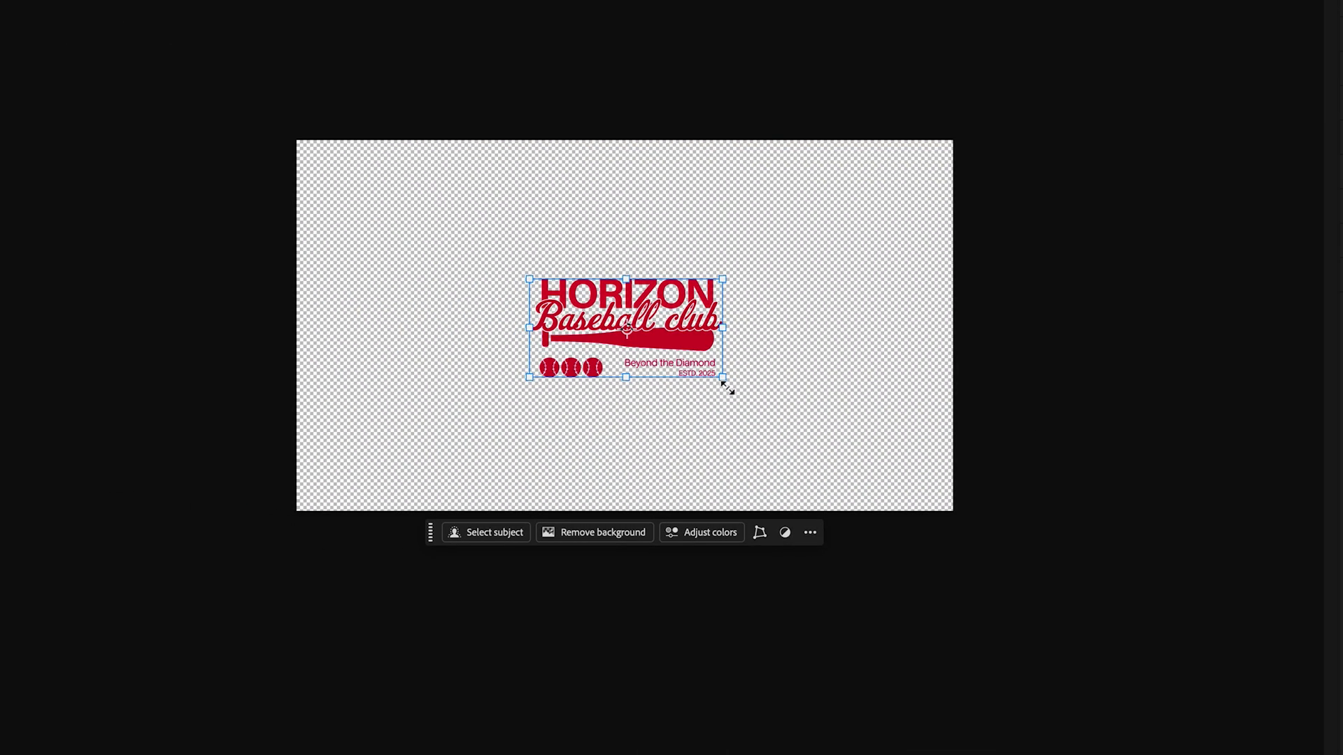
Center the Baseball Logo and scale it up to fill the canvas width
key("v")
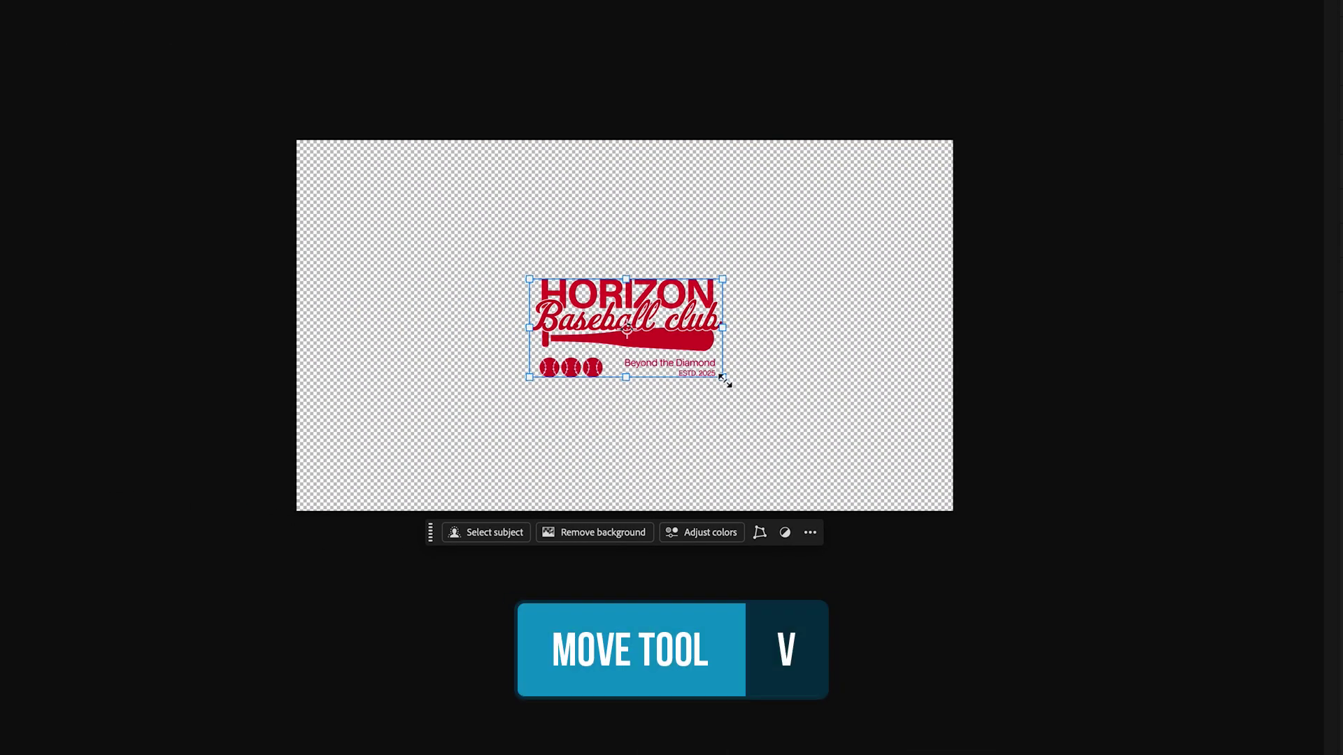
left_click_drag(782, 411, 746, 387)
left_click_drag(803, 515, 1154, 754)
left_click_drag(974, 554, 691, 384)
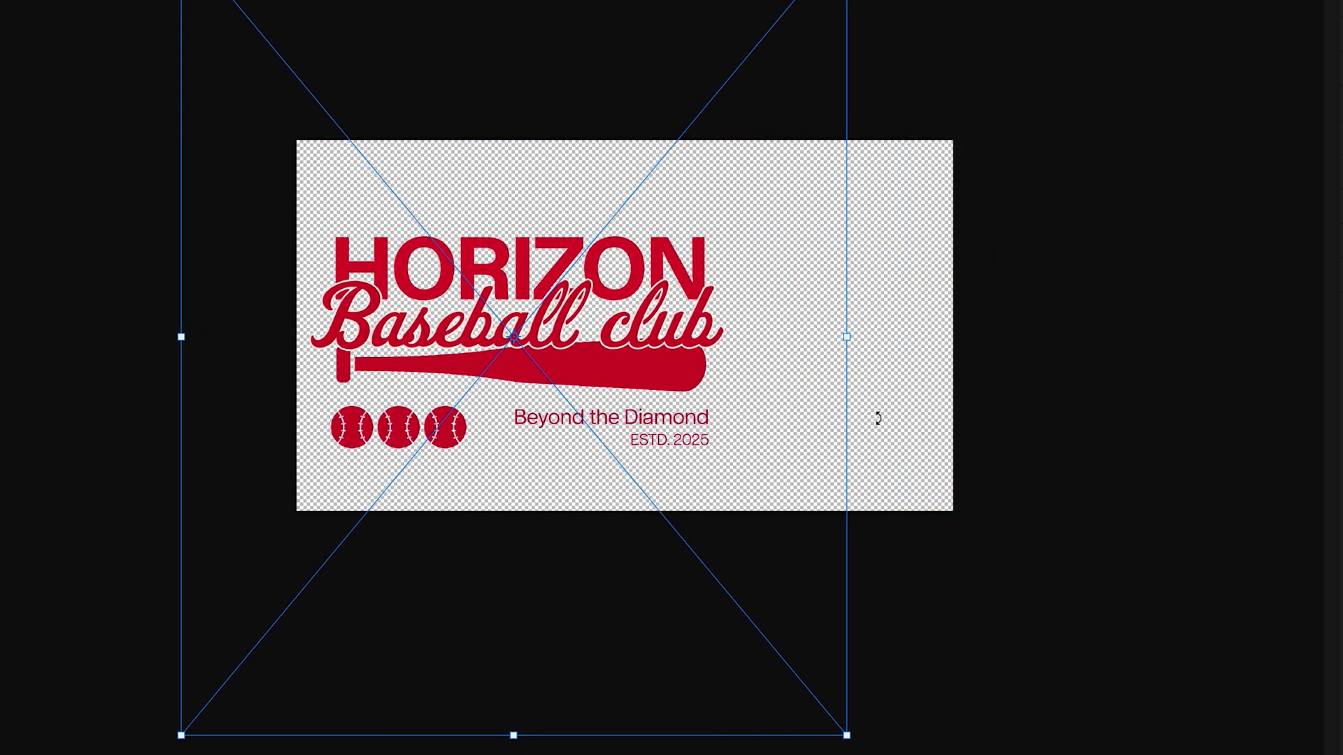
left_click_drag(880, 336, 1148, 336)
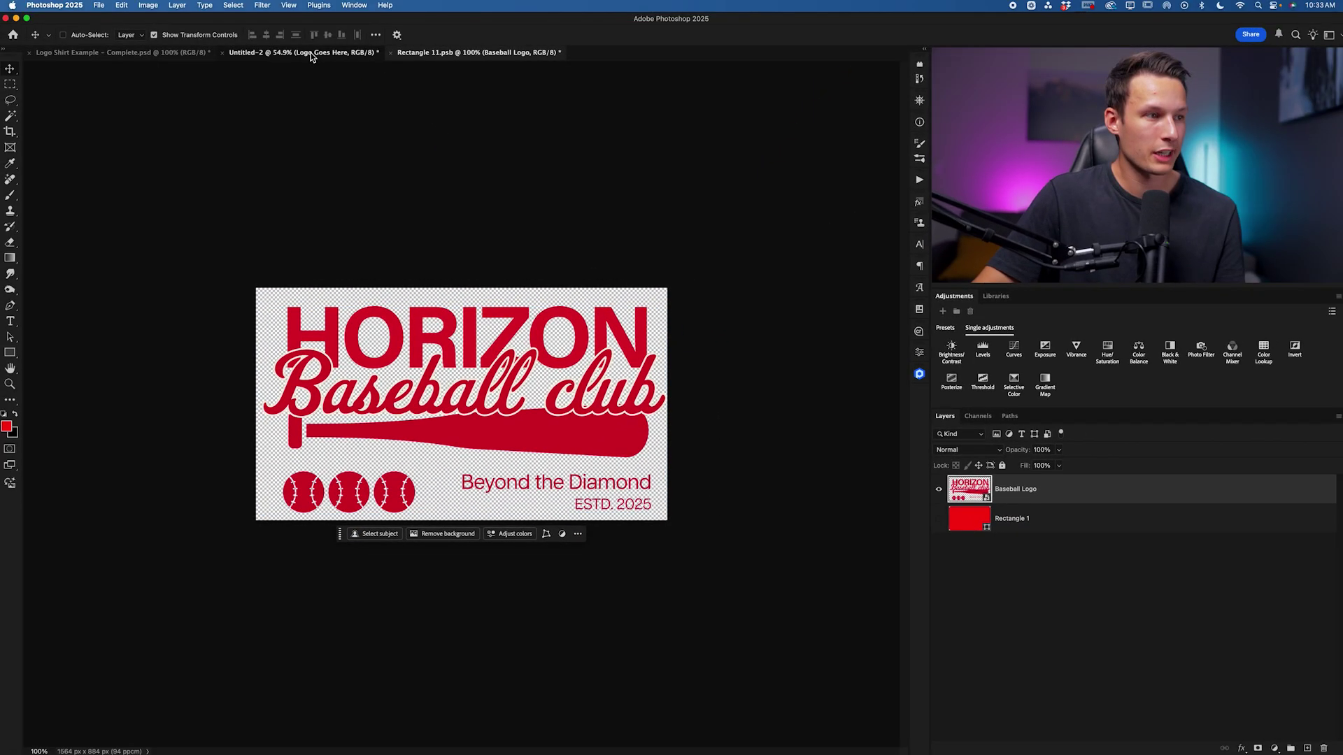
Save Rectangle 11.psb and return to Untitled-2 to see the Horizon logo on the shirt
left_click(311, 54)
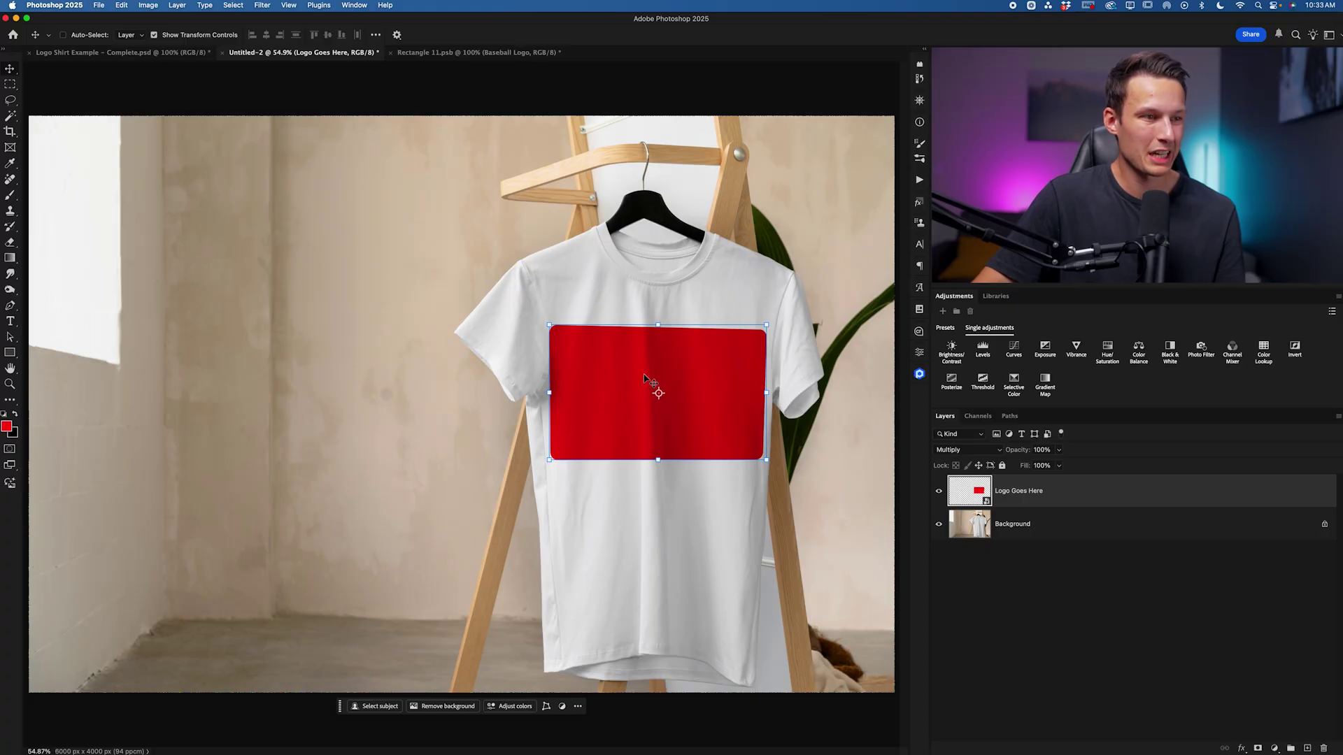
left_click(452, 55)
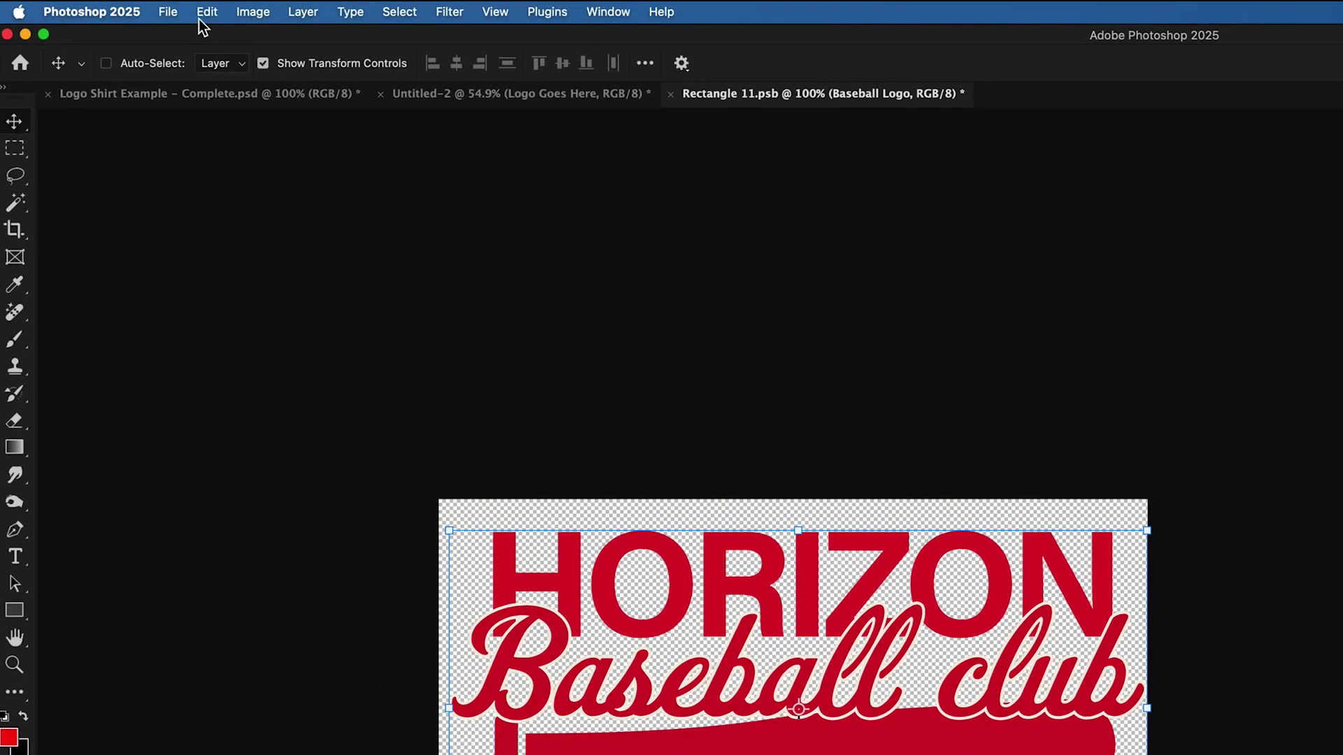
left_click(99, 5)
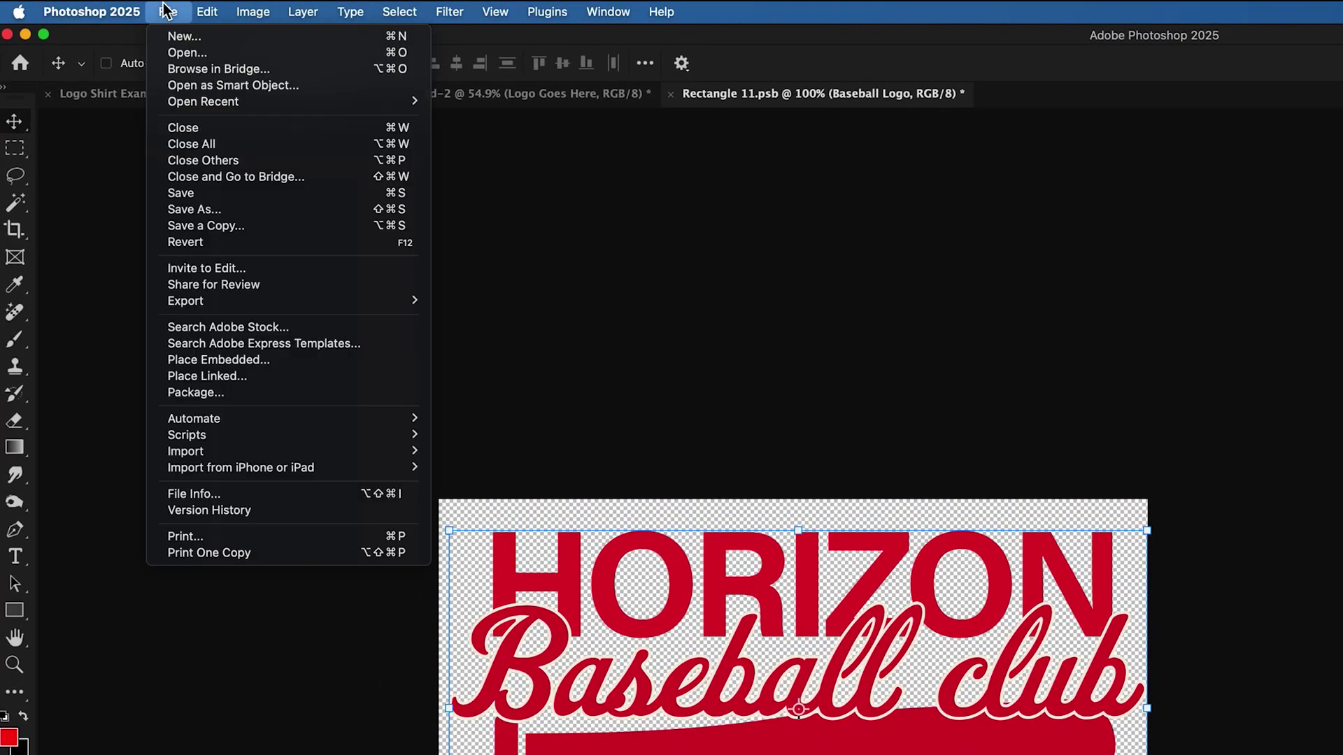
left_click(225, 195)
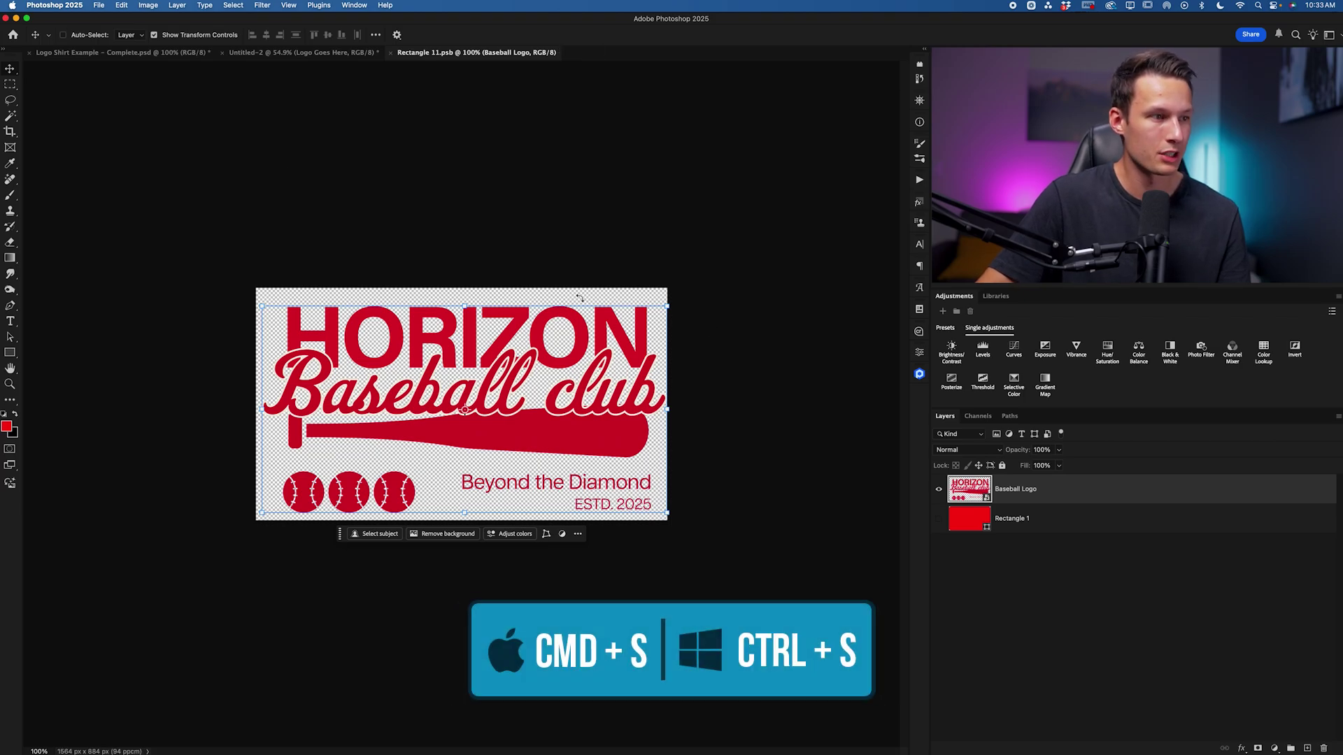
left_click(322, 53)
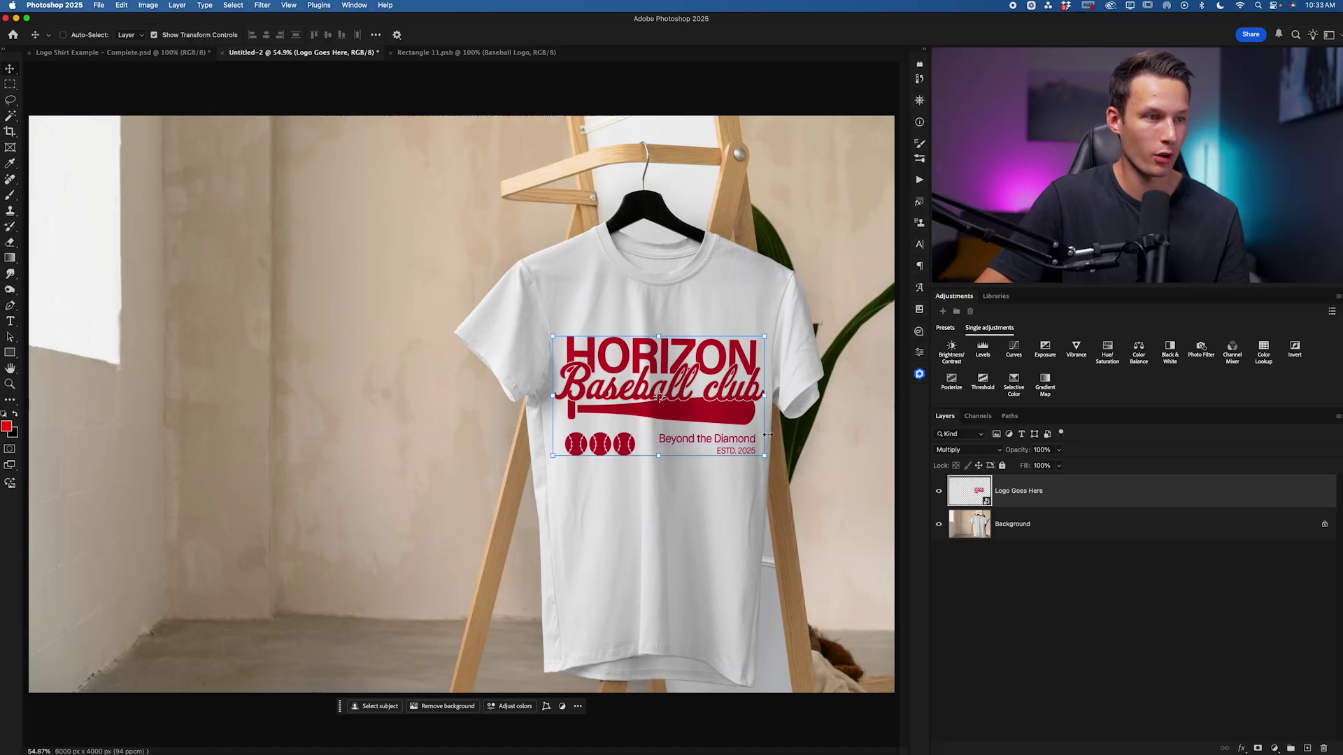
scroll(761, 416, "up", 2)
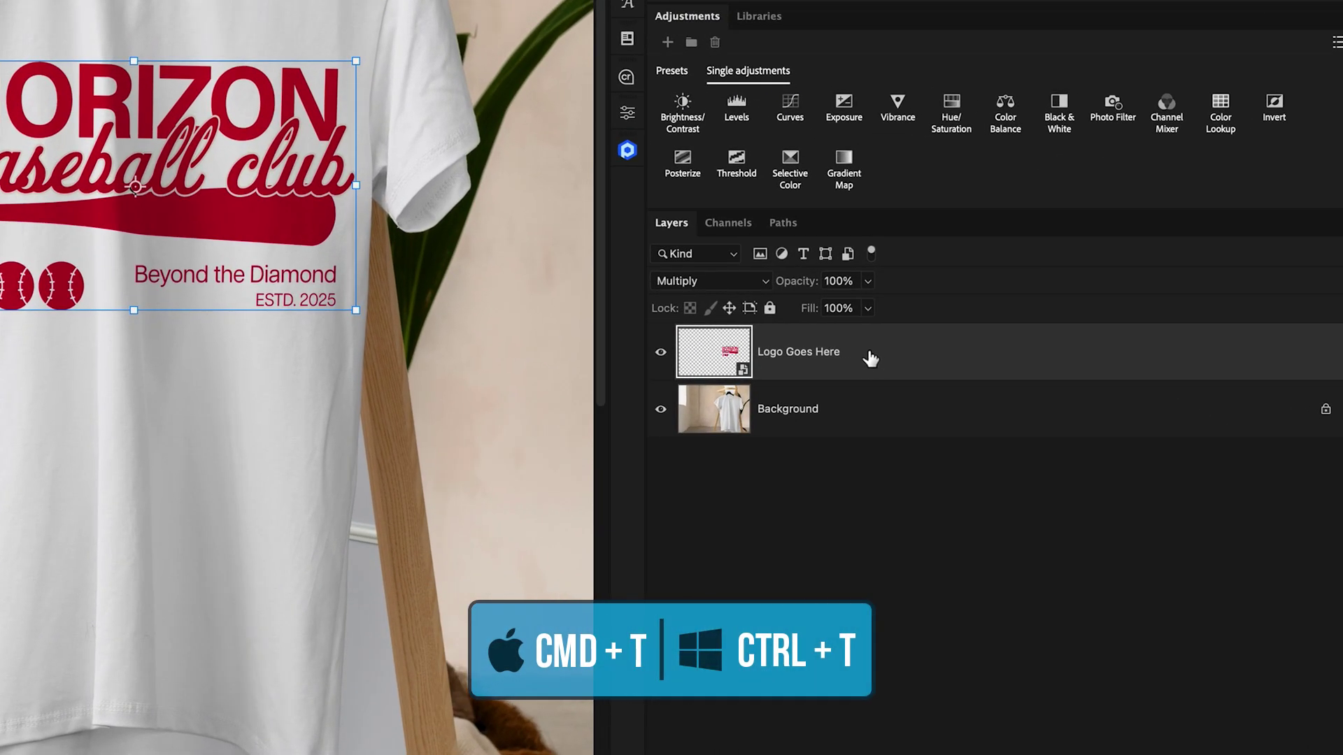
Warp the Horizon logo, nudging its corners and edges to follow the shirt fabric
key("ctrl+t")
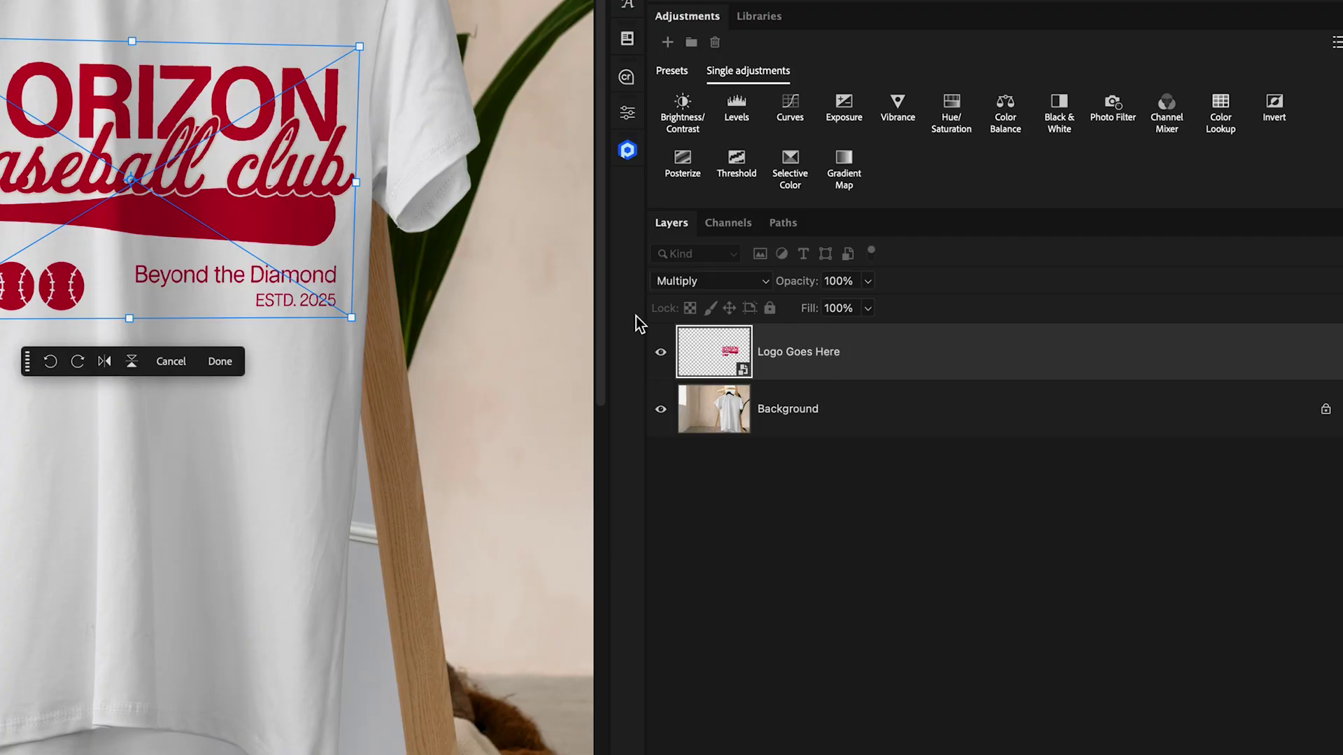
right_click(141, 213)
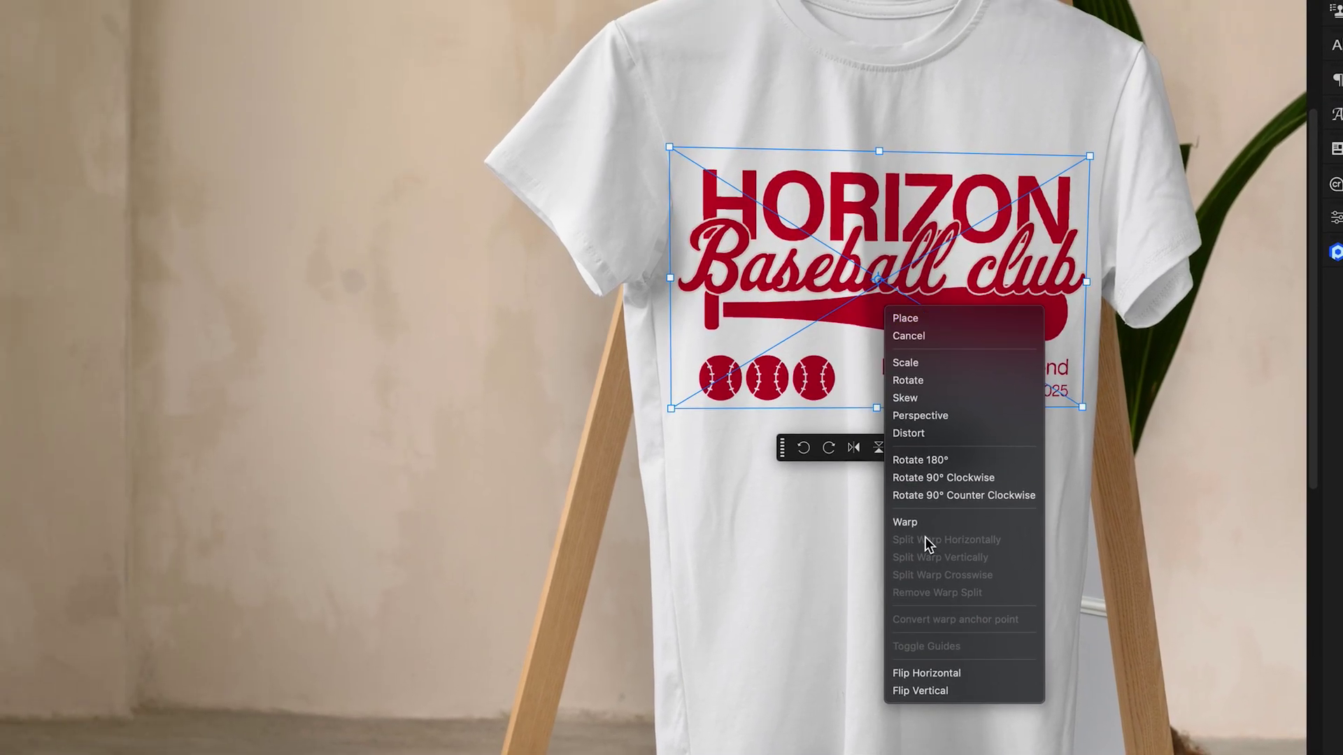
left_click(908, 522)
key("ctrl+plus")
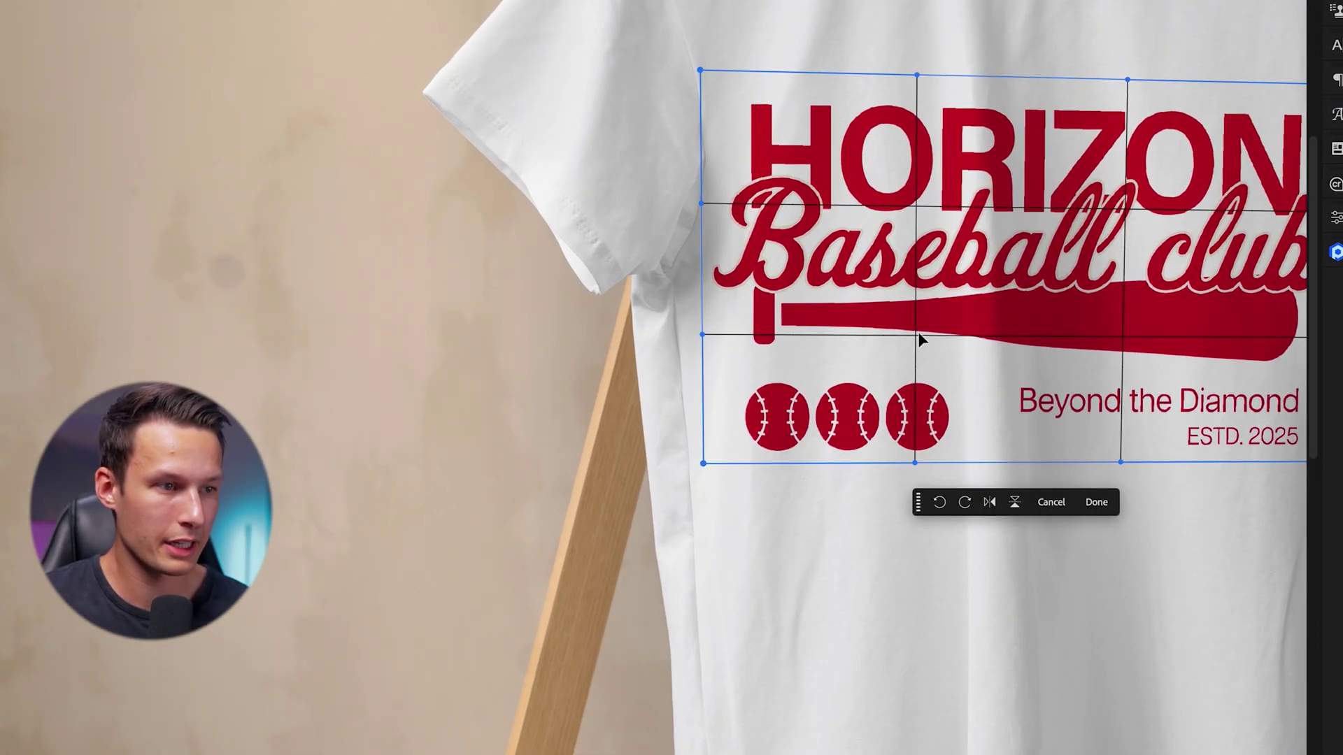
left_click_drag(916, 336, 983, 333)
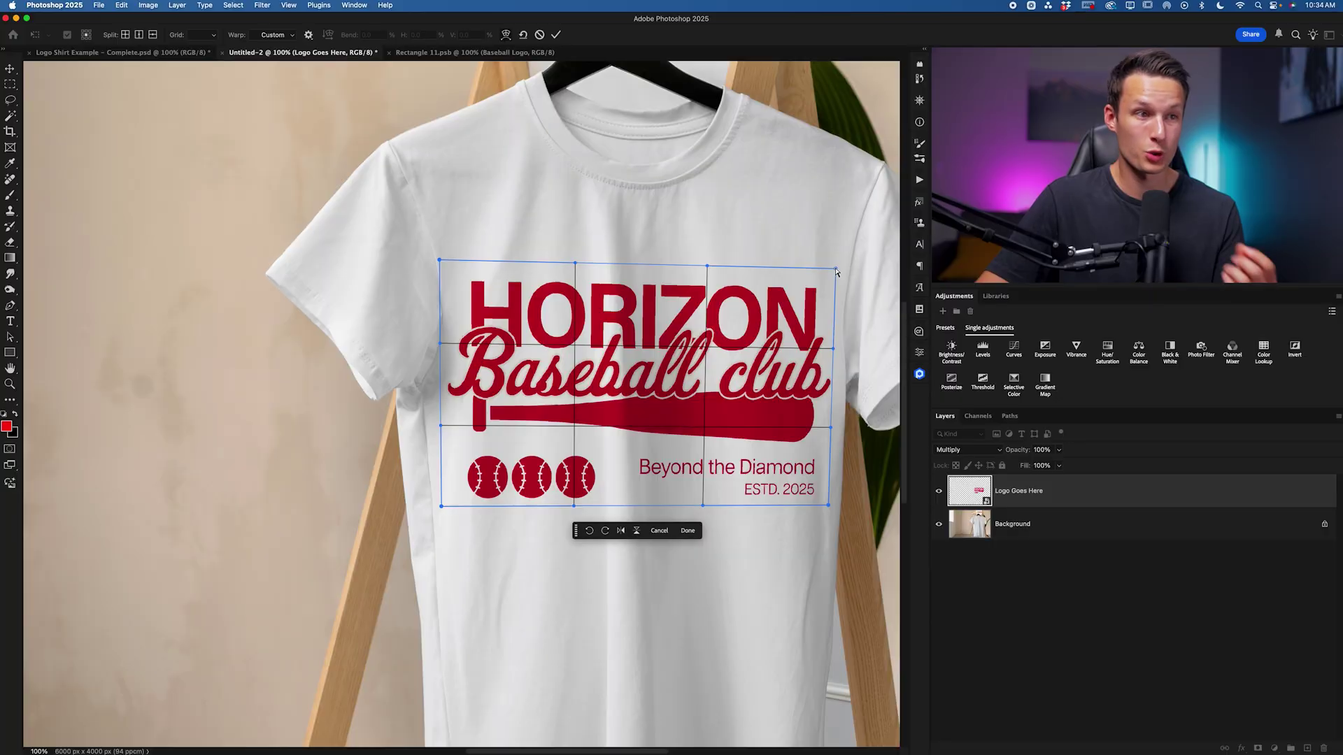
left_click_drag(837, 269, 844, 268)
left_click_drag(828, 505, 826, 503)
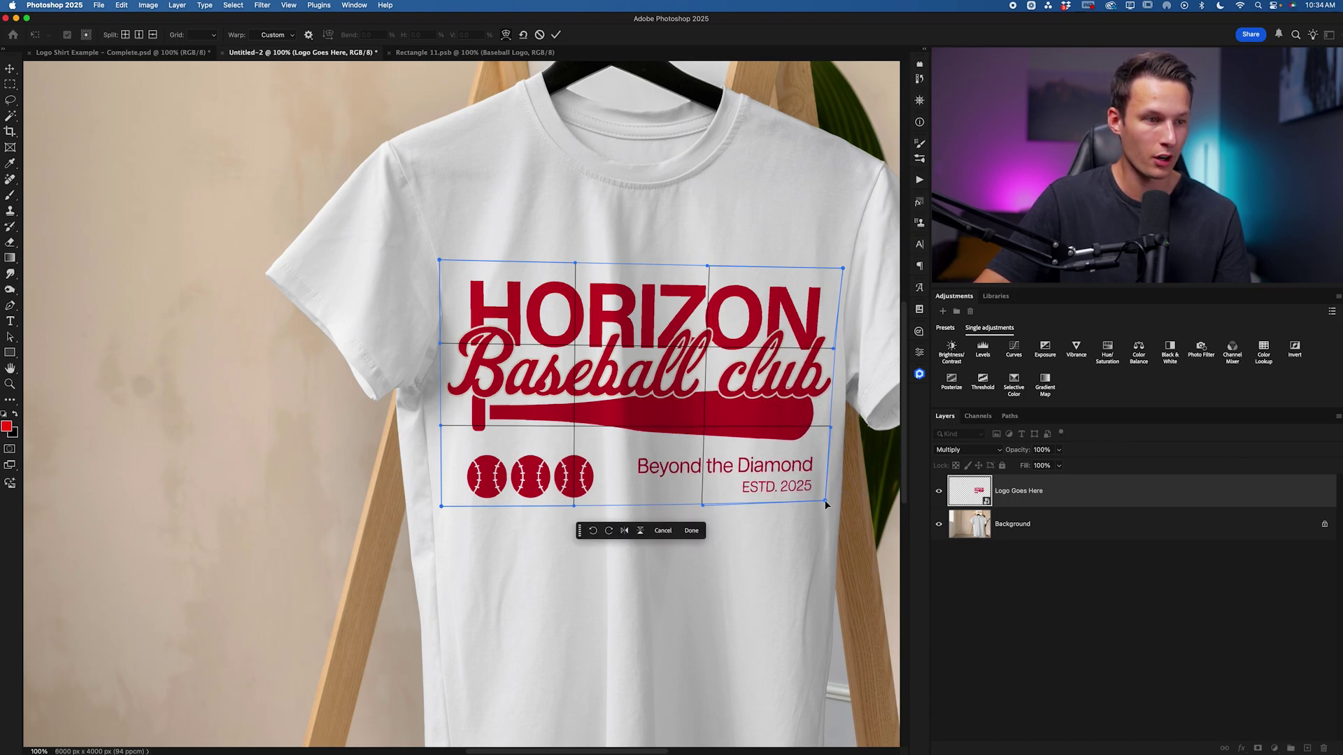
left_click_drag(445, 507, 443, 500)
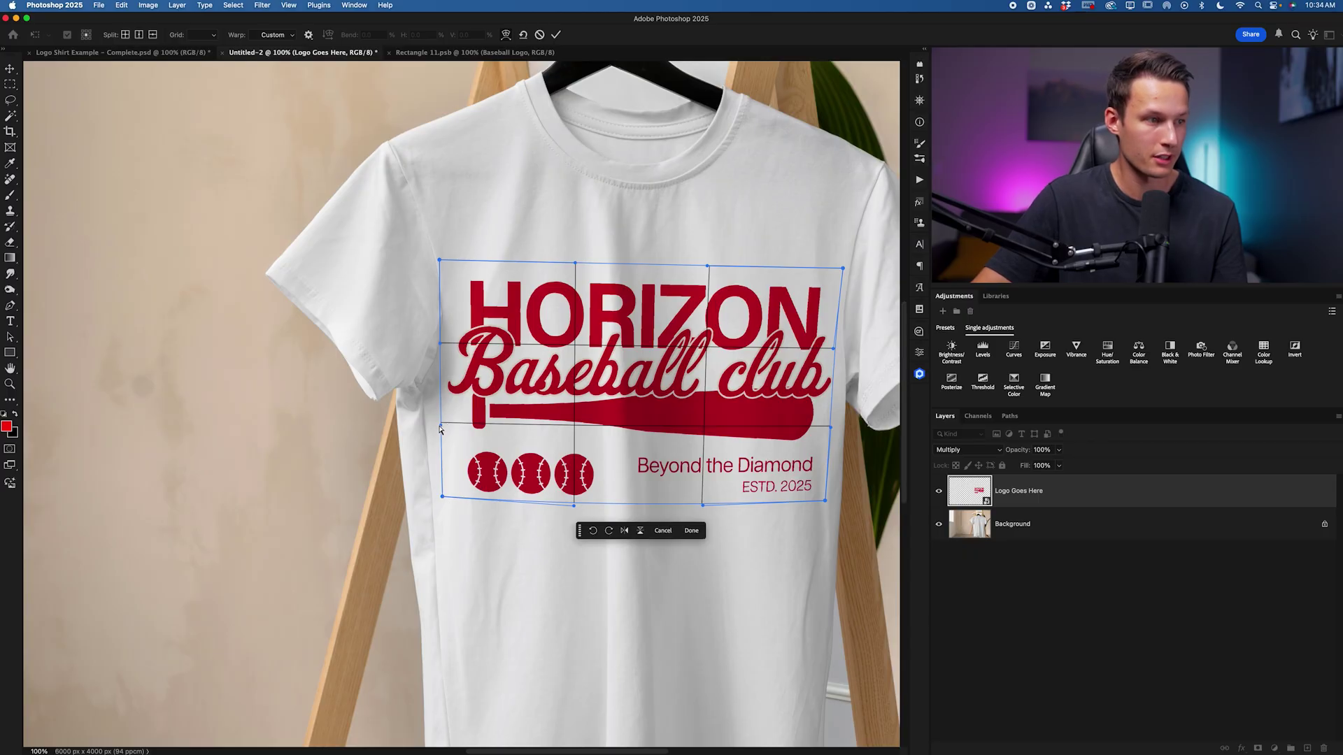
left_click_drag(440, 428, 442, 417)
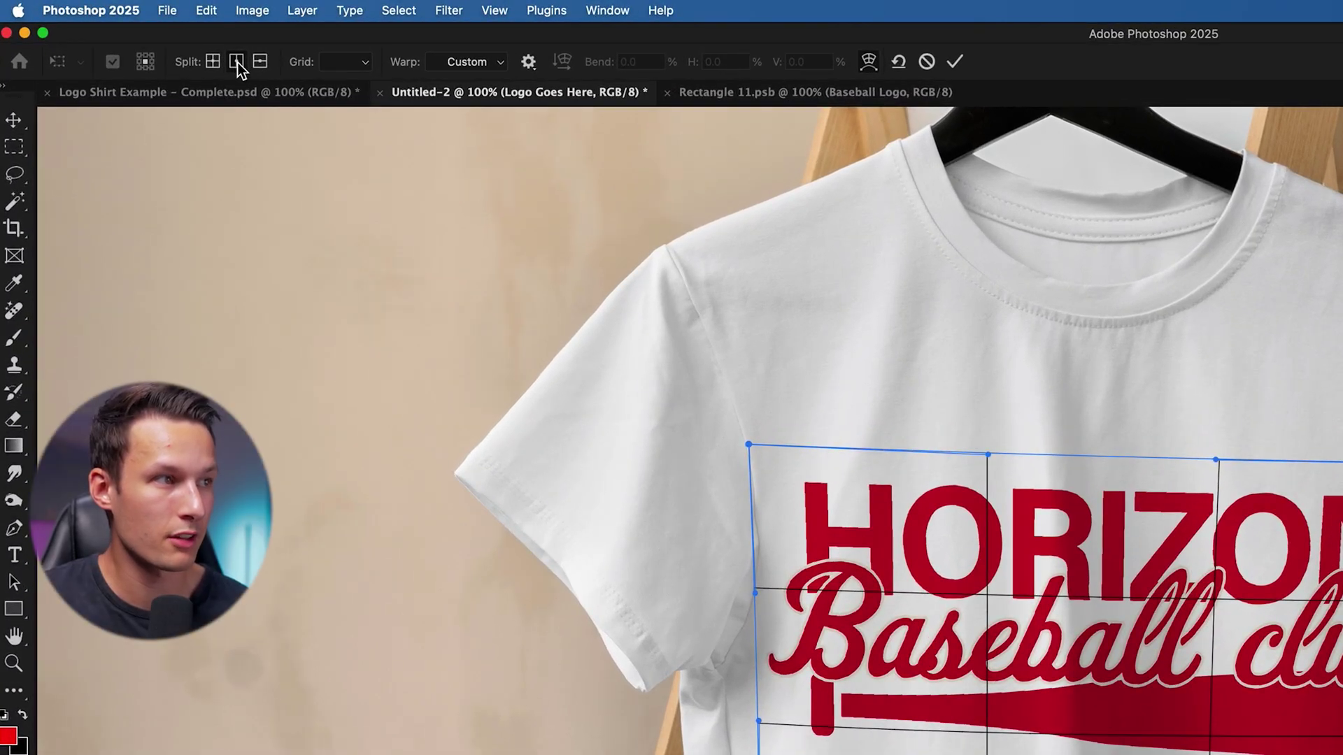
Add two vertical Split lines to the logo's warp grid
left_click(234, 64)
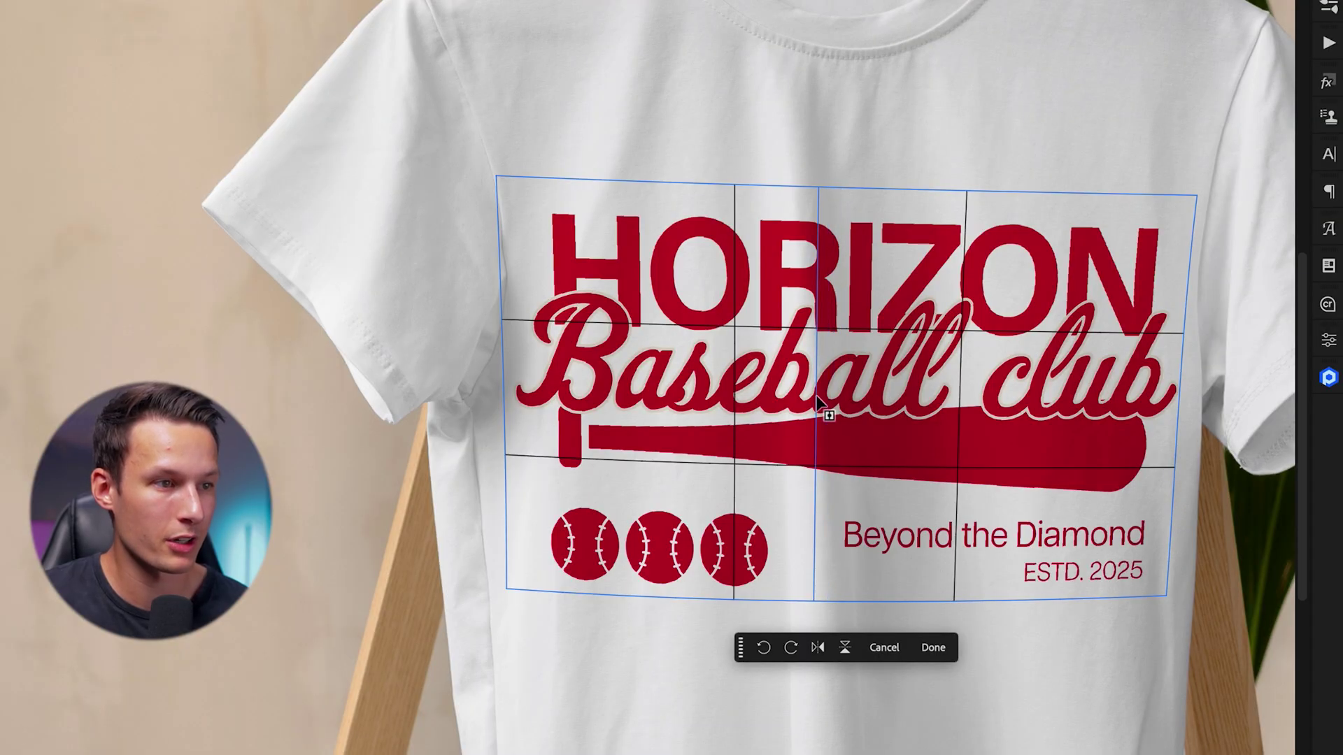
left_click(850, 412)
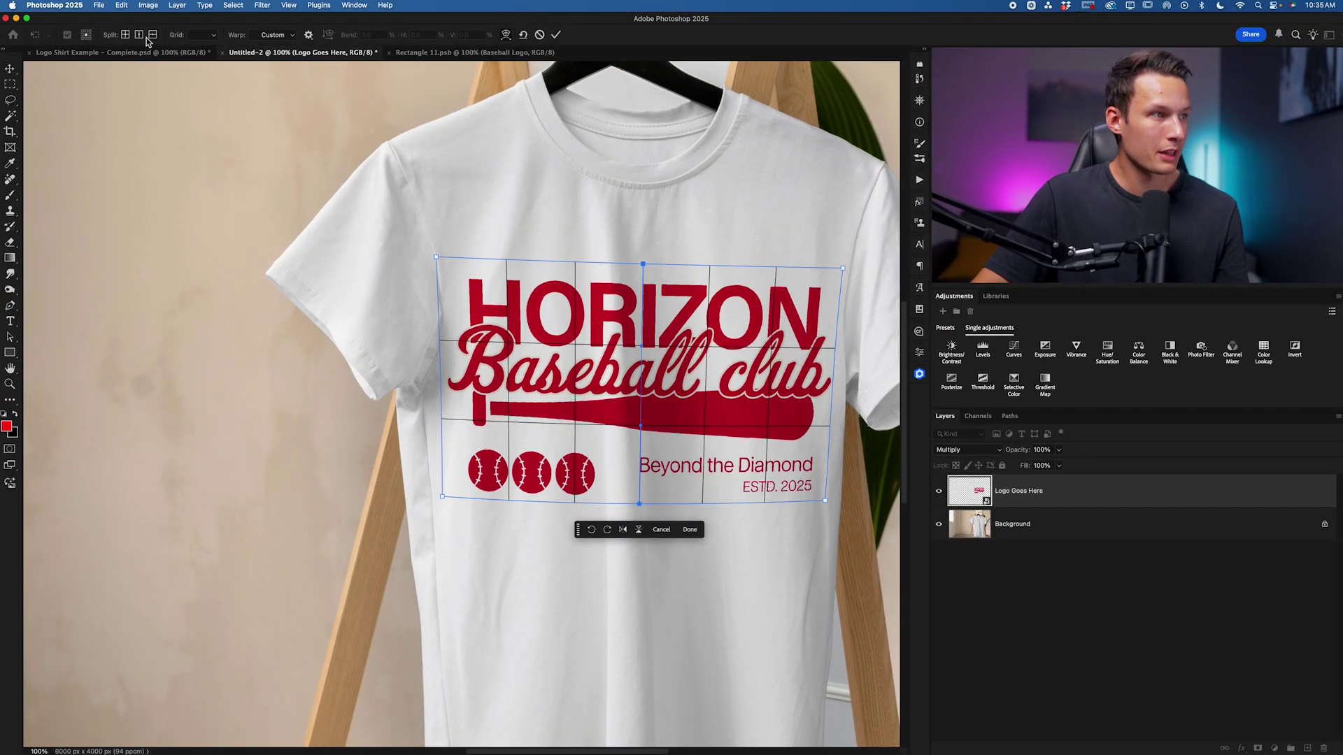
left_click(140, 35)
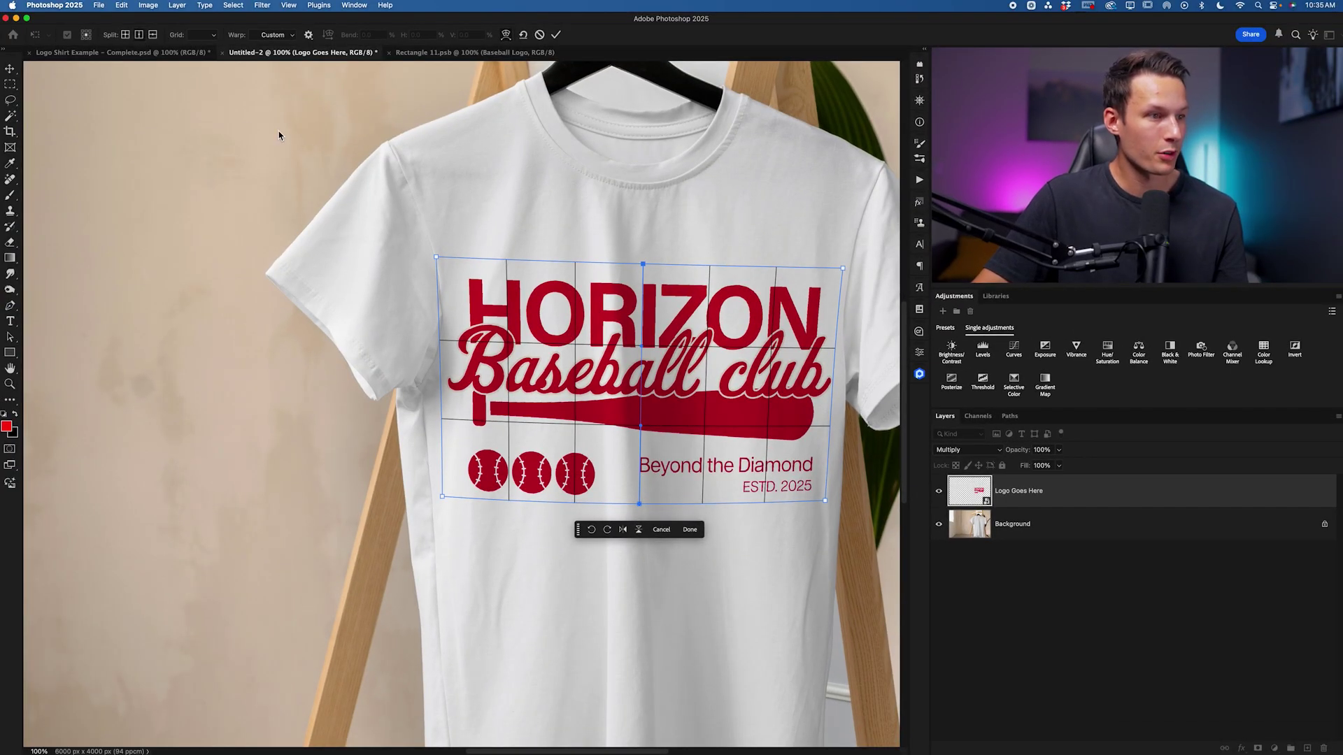
left_click(617, 366)
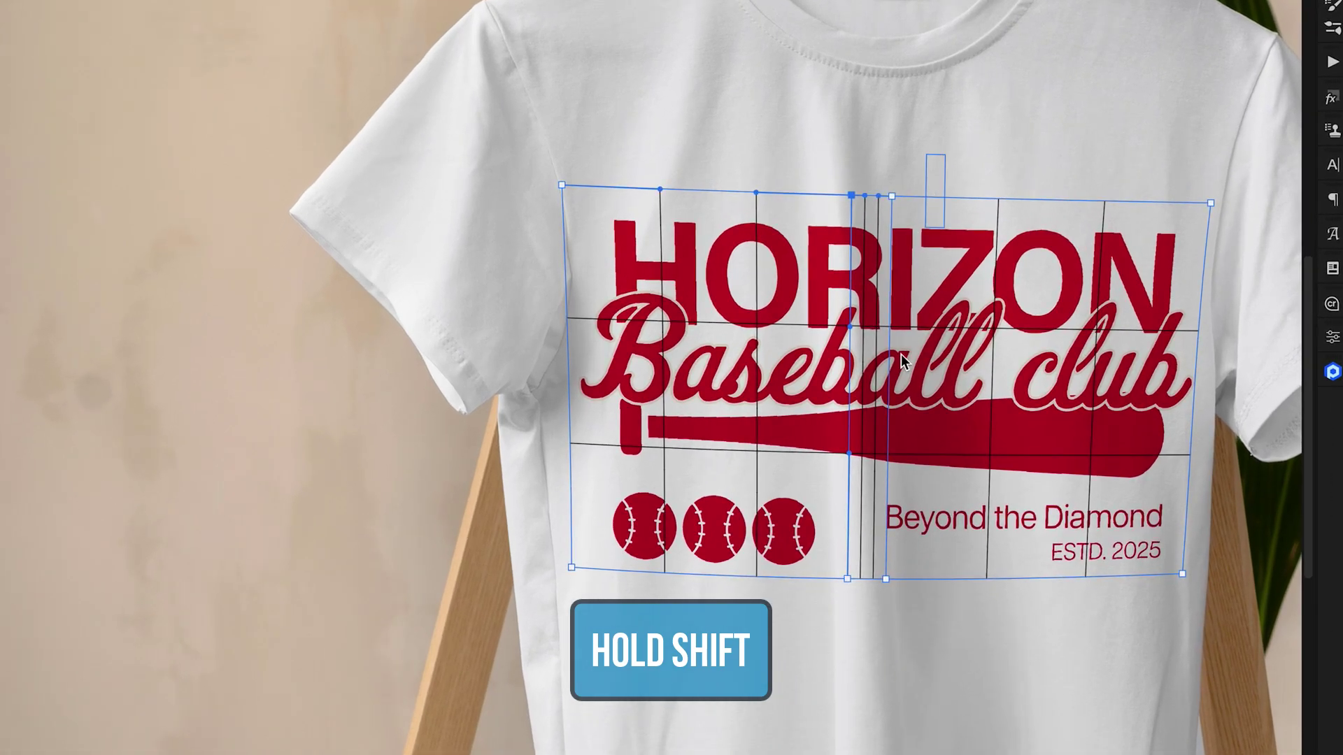
Shift the middle column of warp points slightly left and commit the warp
left_click_drag(902, 363, 879, 614)
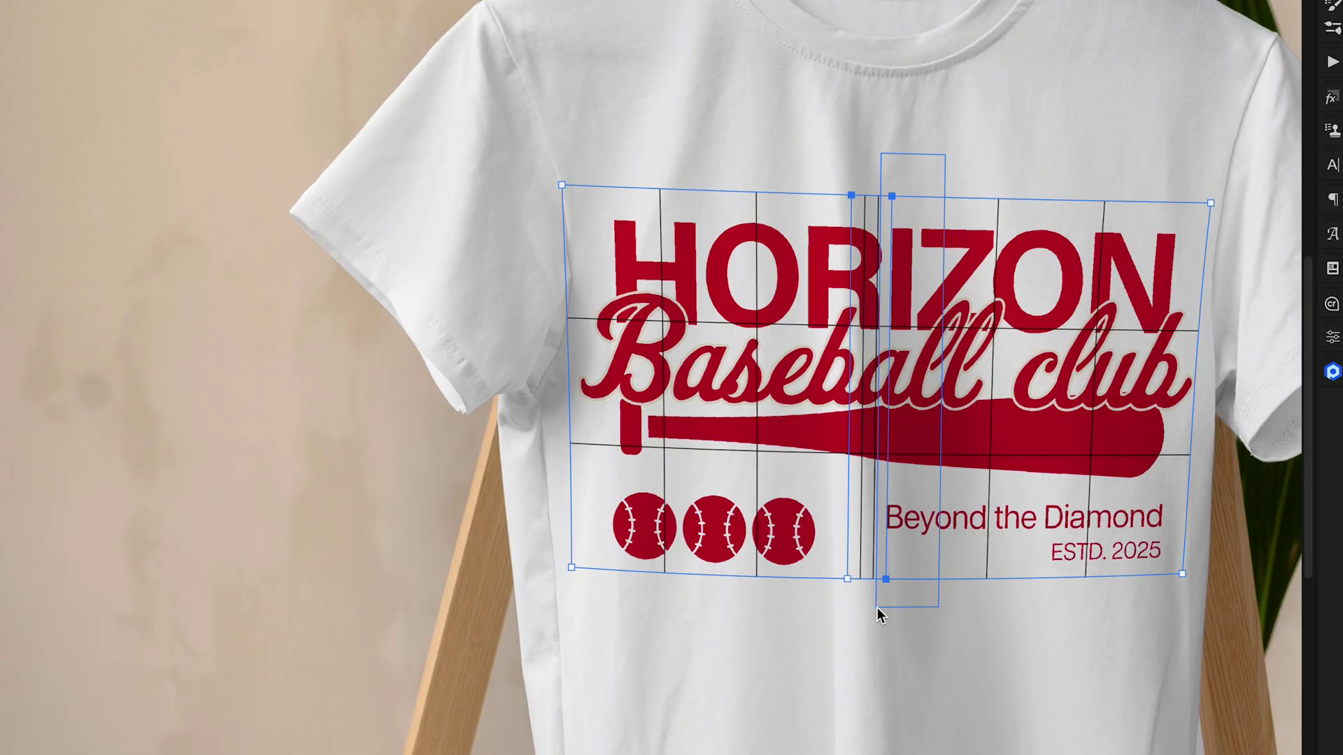
left_click_drag(877, 607, 878, 599)
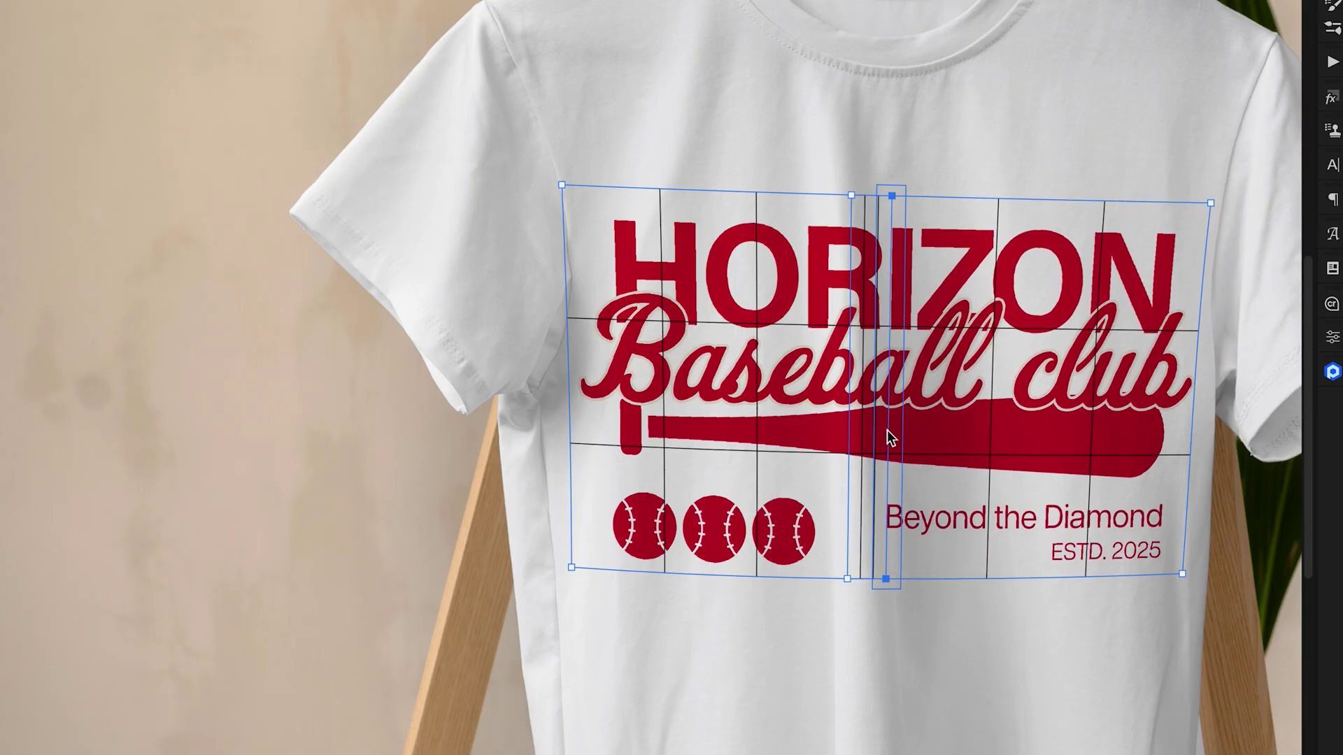
left_click_drag(887, 430, 883, 429)
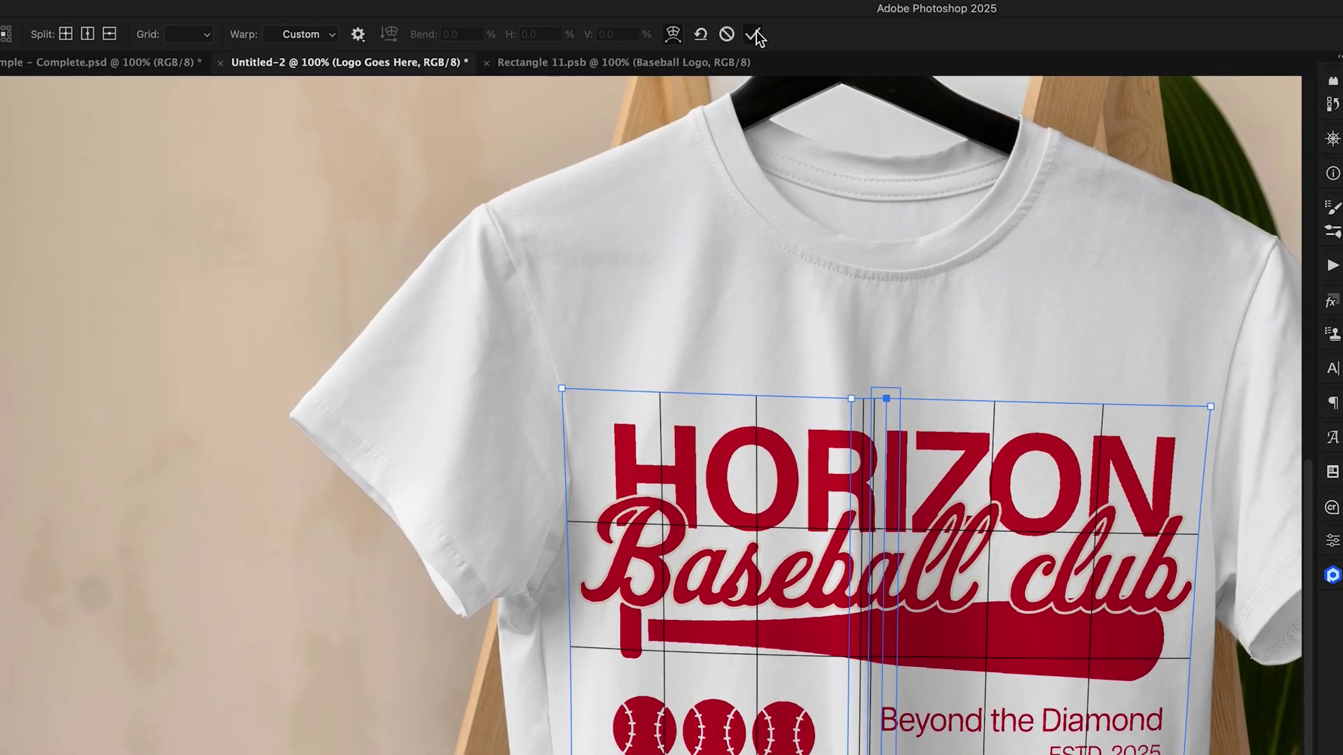
left_click(754, 34)
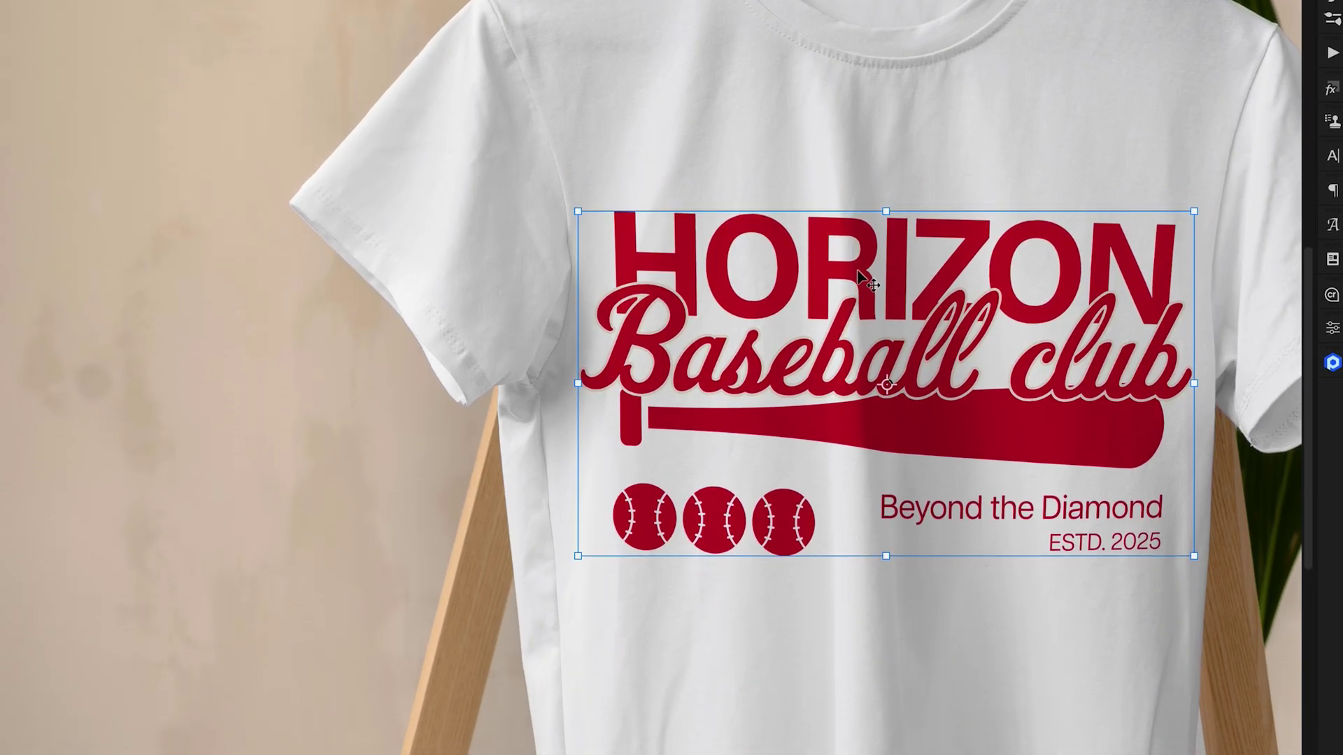
Re-enter Warp on the logo and add a vertical split through it
key("ctrl+t")
right_click(817, 339)
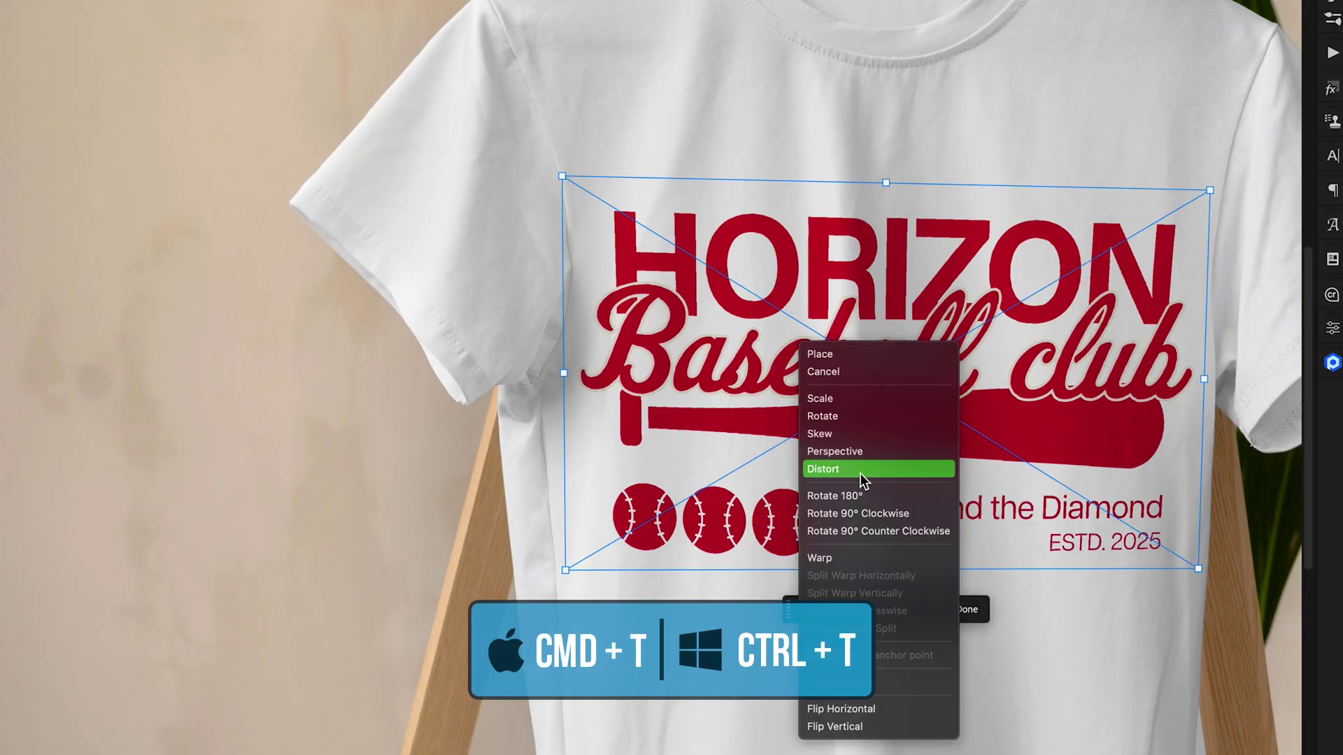
left_click(859, 556)
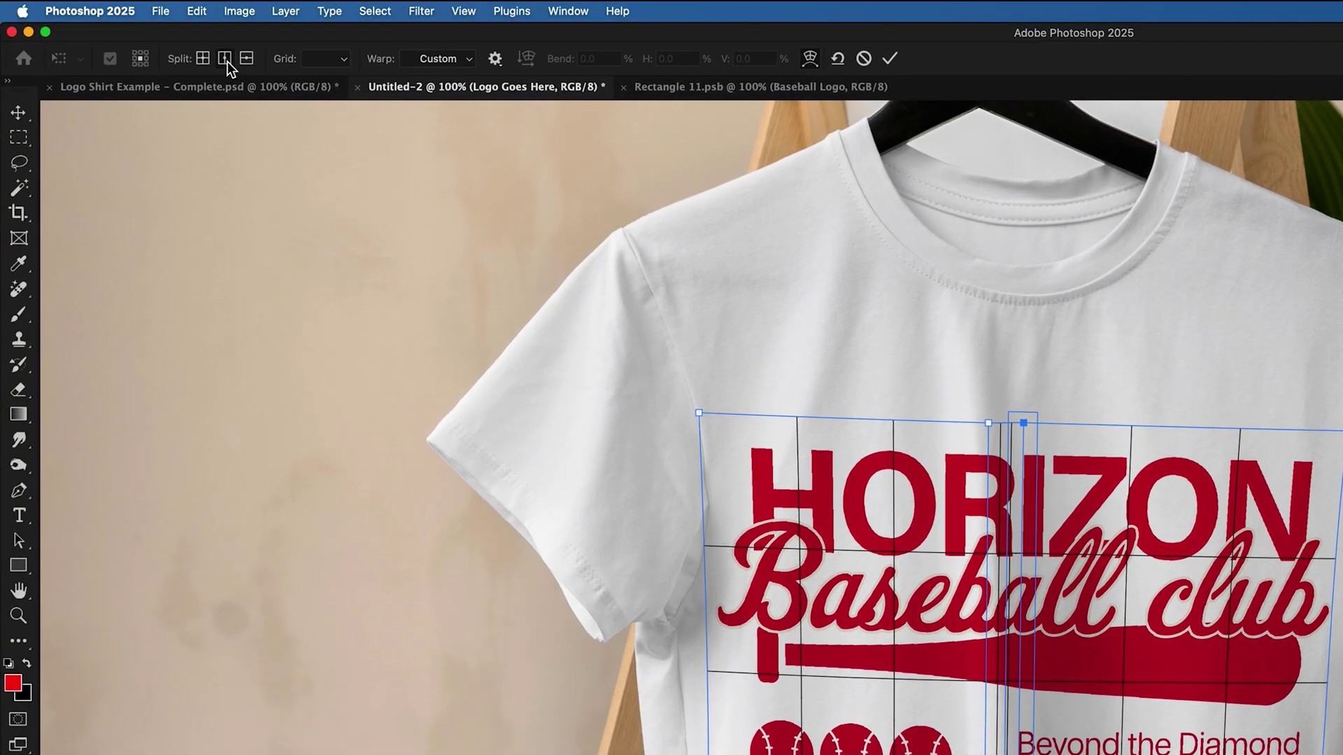
left_click(225, 58)
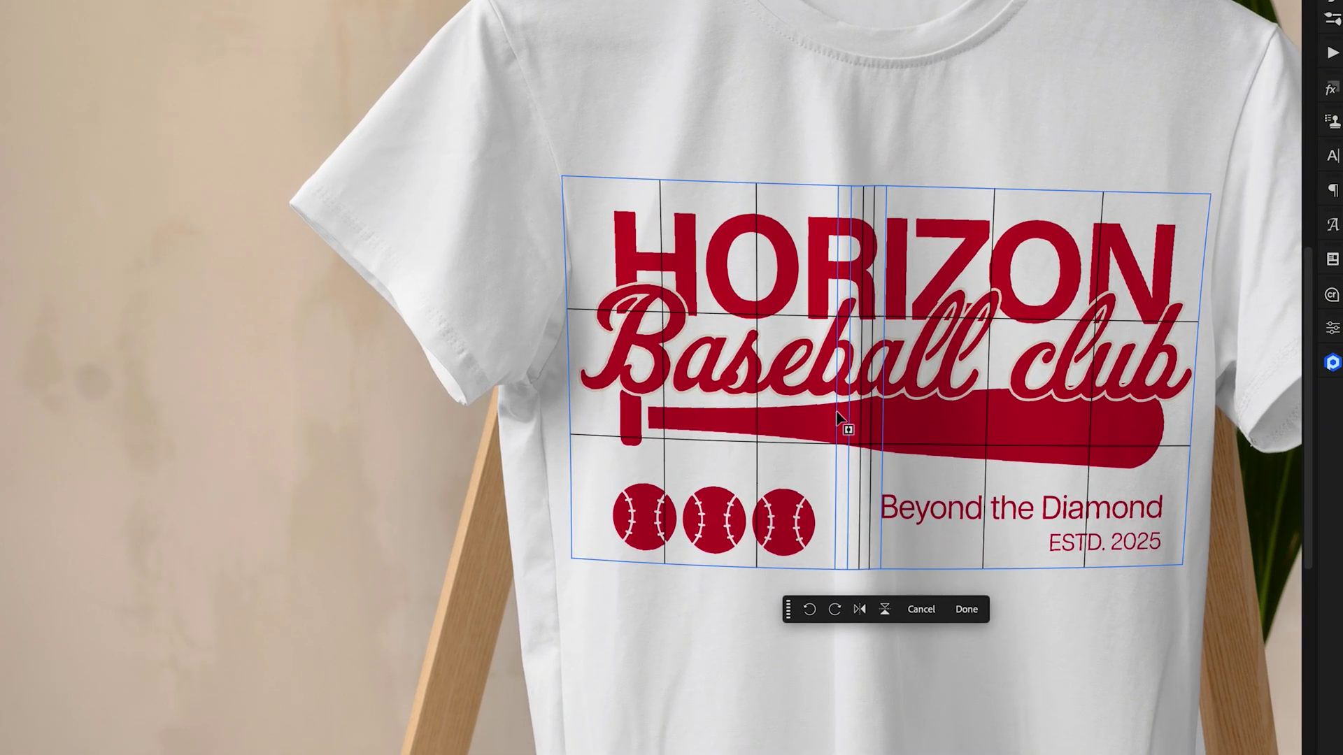
left_click(837, 414)
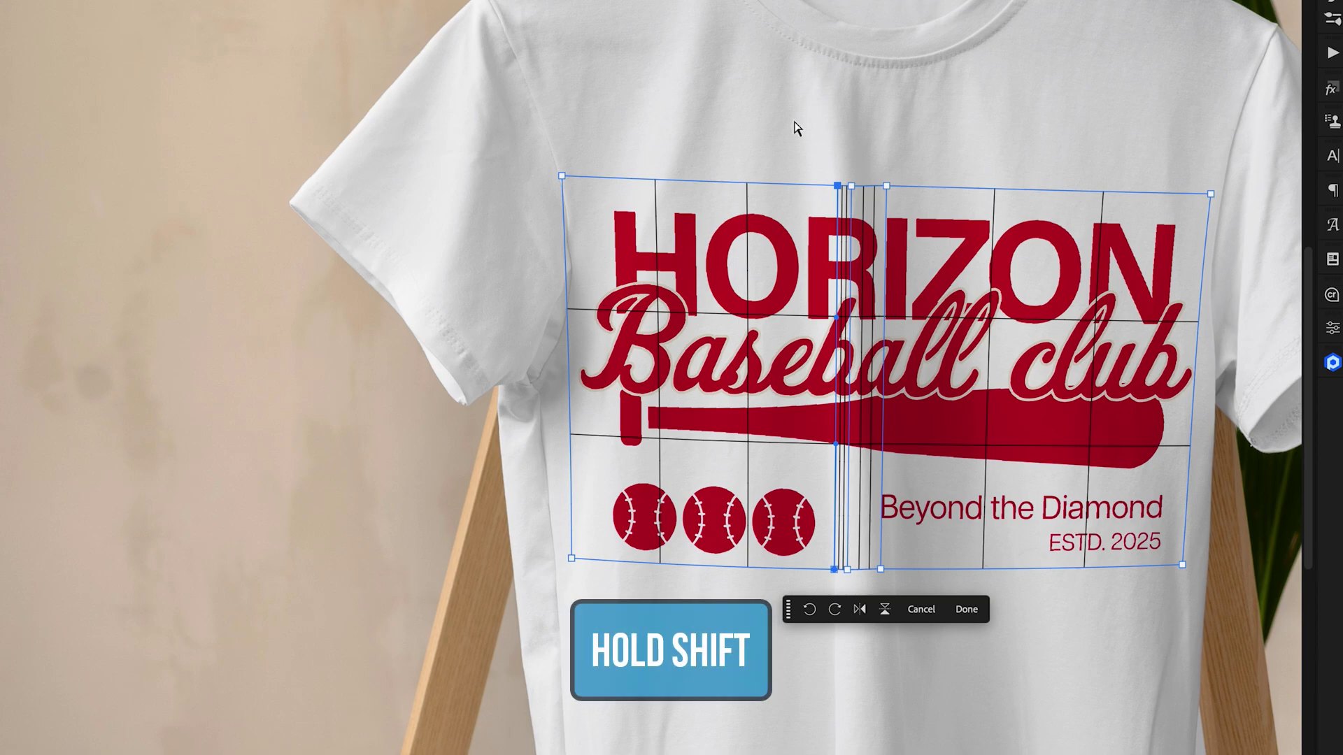
Nudge the split and a grid line near the bat to fit the shirt, then commit
left_click_drag(794, 134, 842, 584)
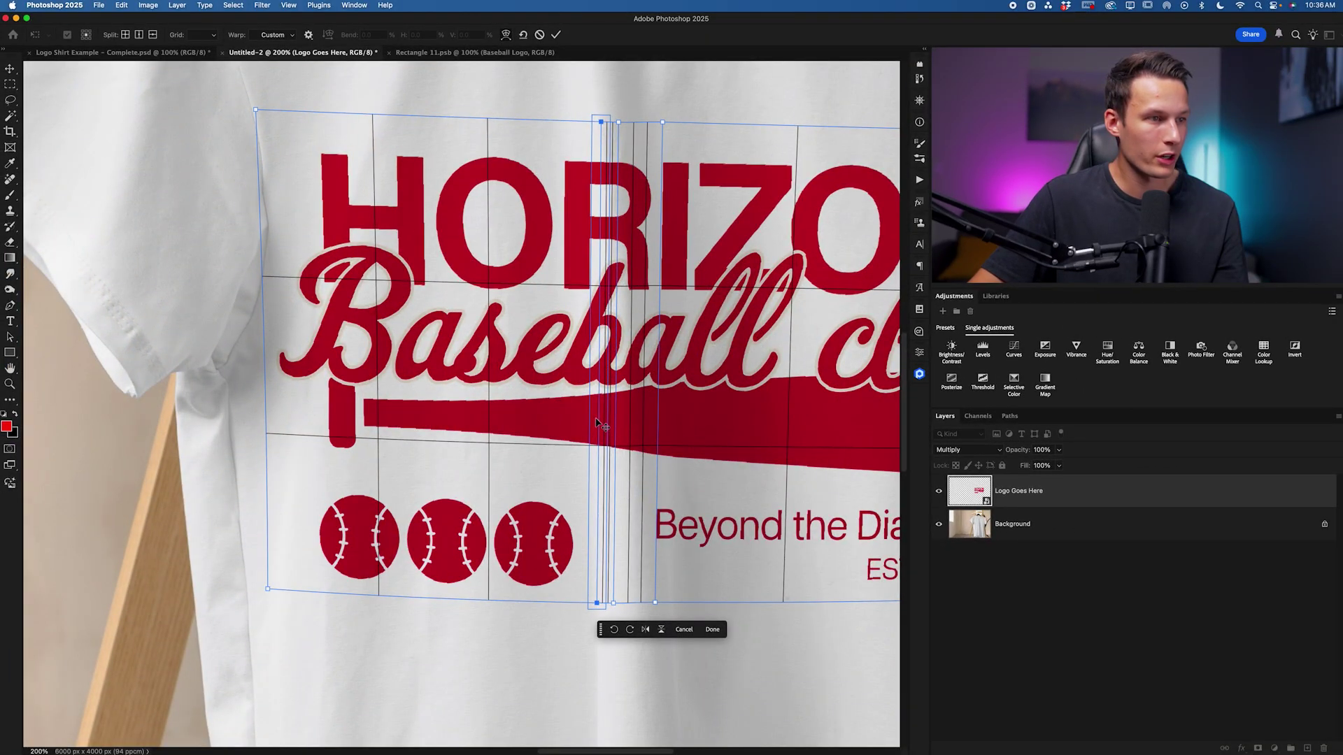
left_click_drag(596, 421, 604, 423)
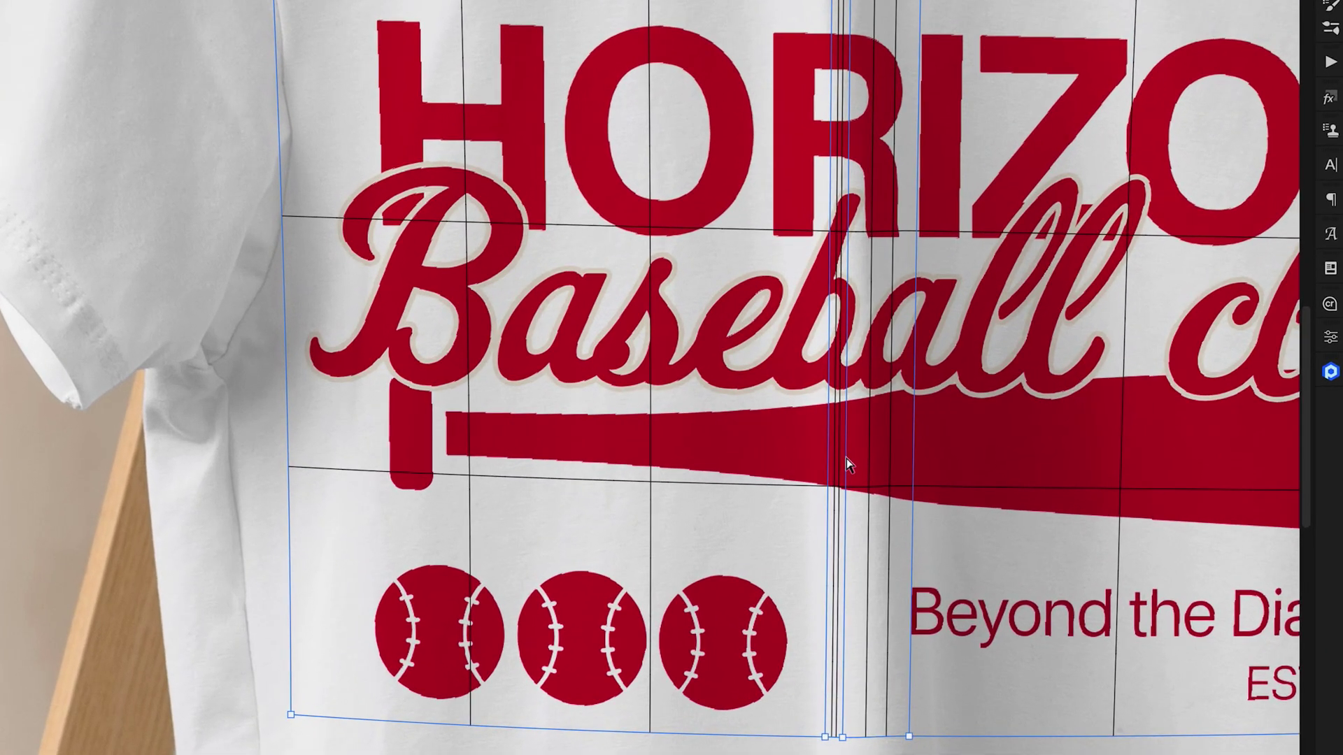
left_click(847, 460)
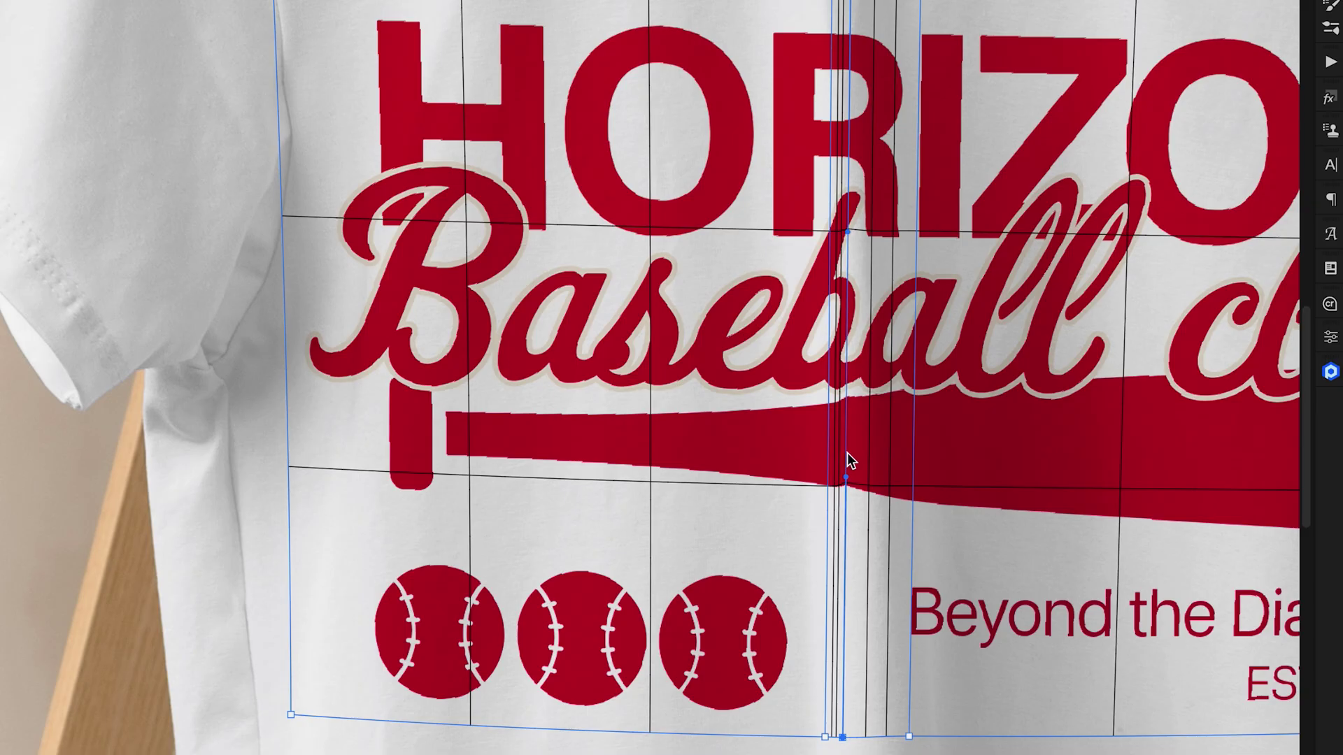
left_click(872, 229)
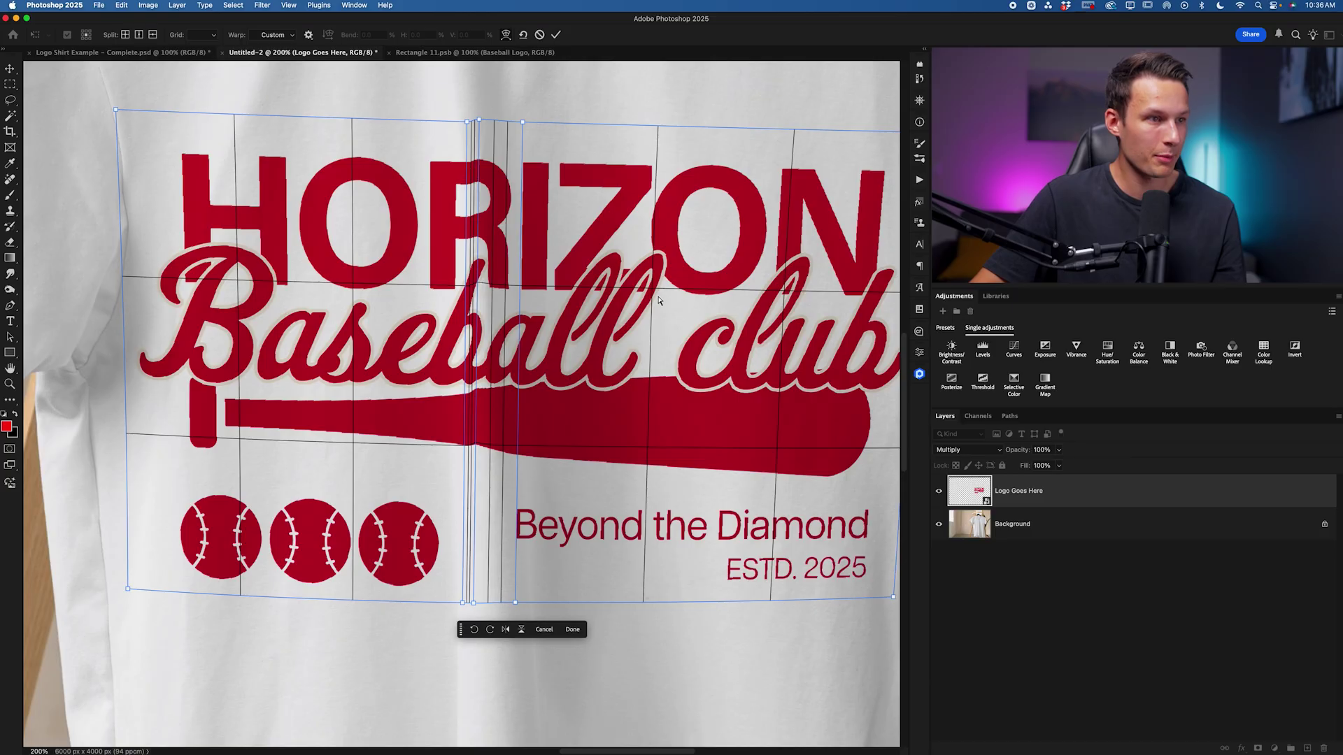
scroll(659, 301, "right", 5)
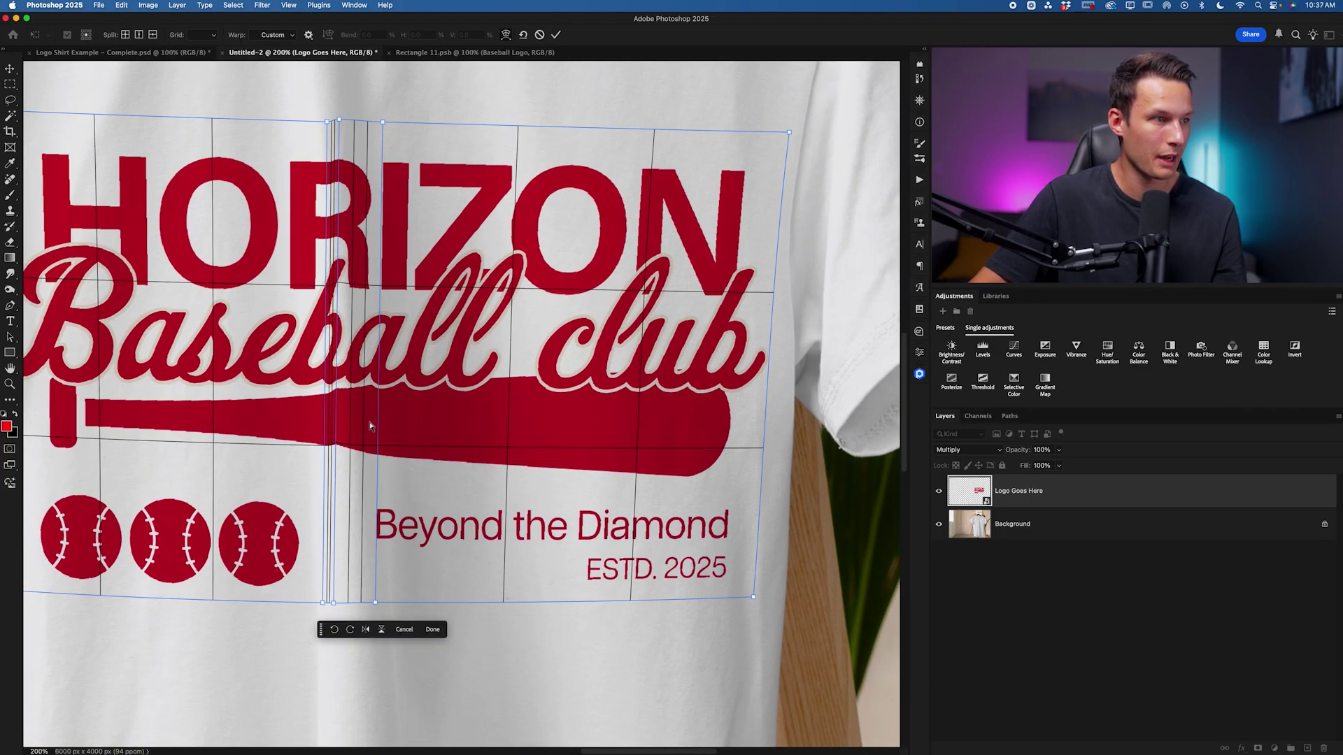
scroll(363, 440, "left", 4)
left_click_drag(468, 444, 475, 447)
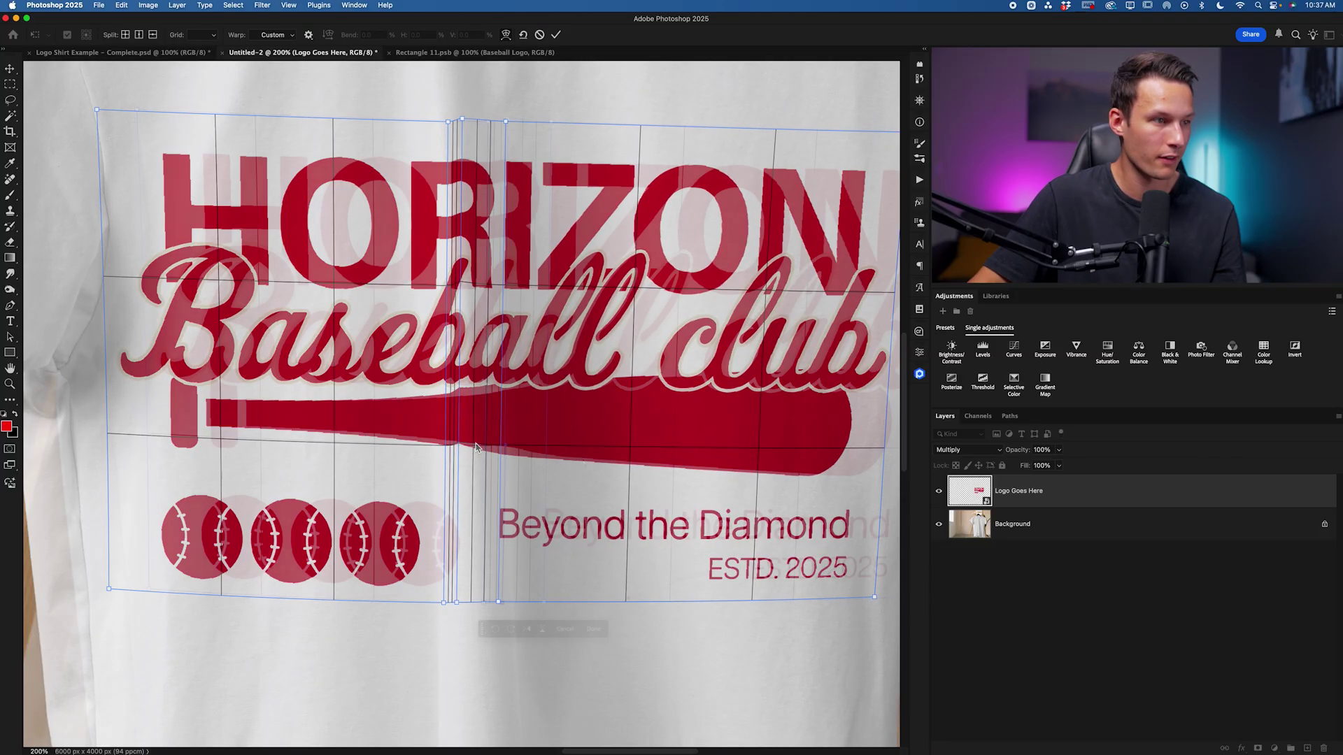
scroll(531, 532, "left", 2)
left_click(593, 629)
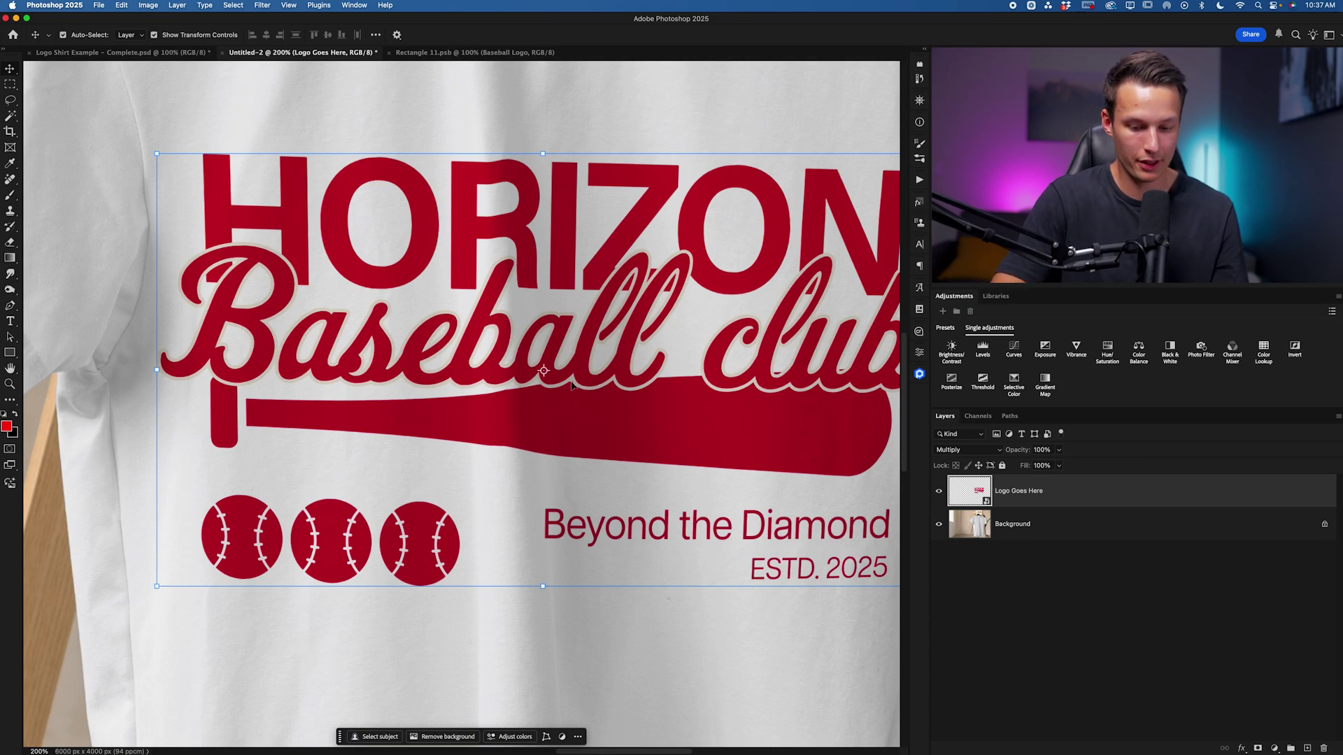
key("super+minus")
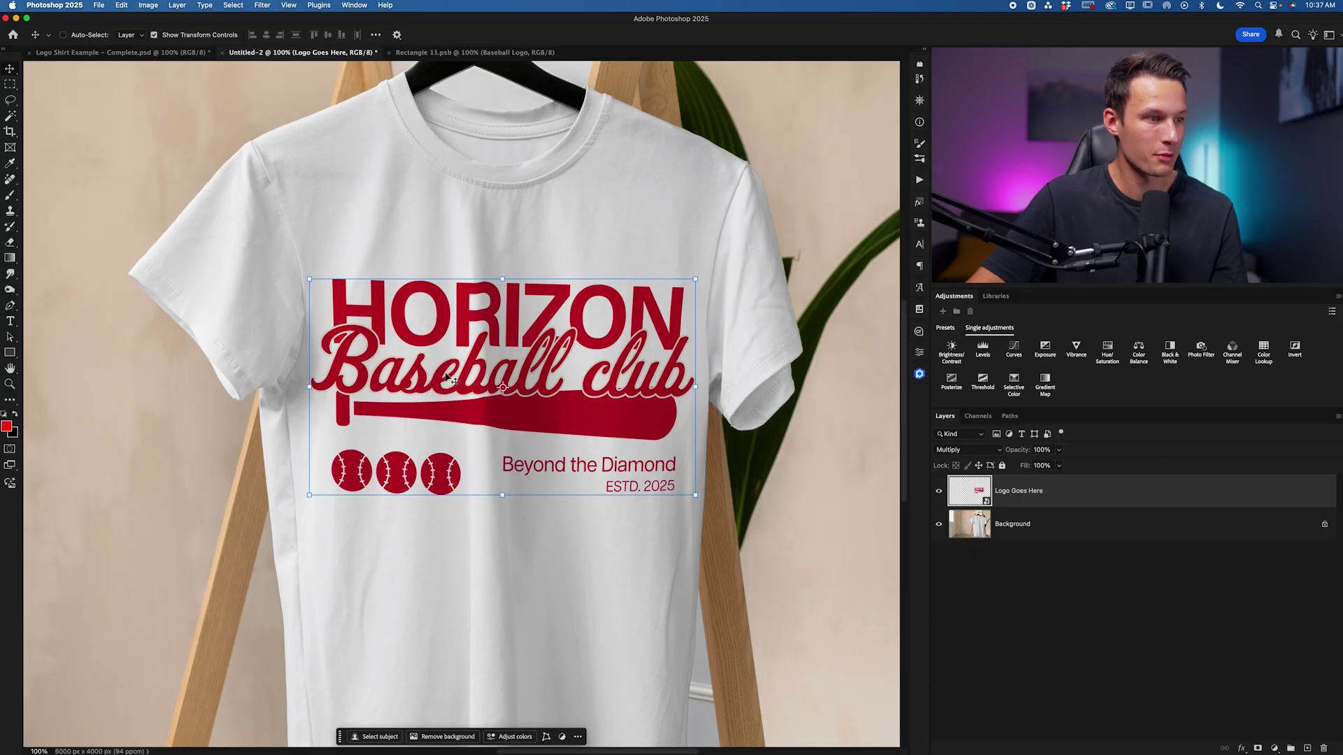
key("super+minus")
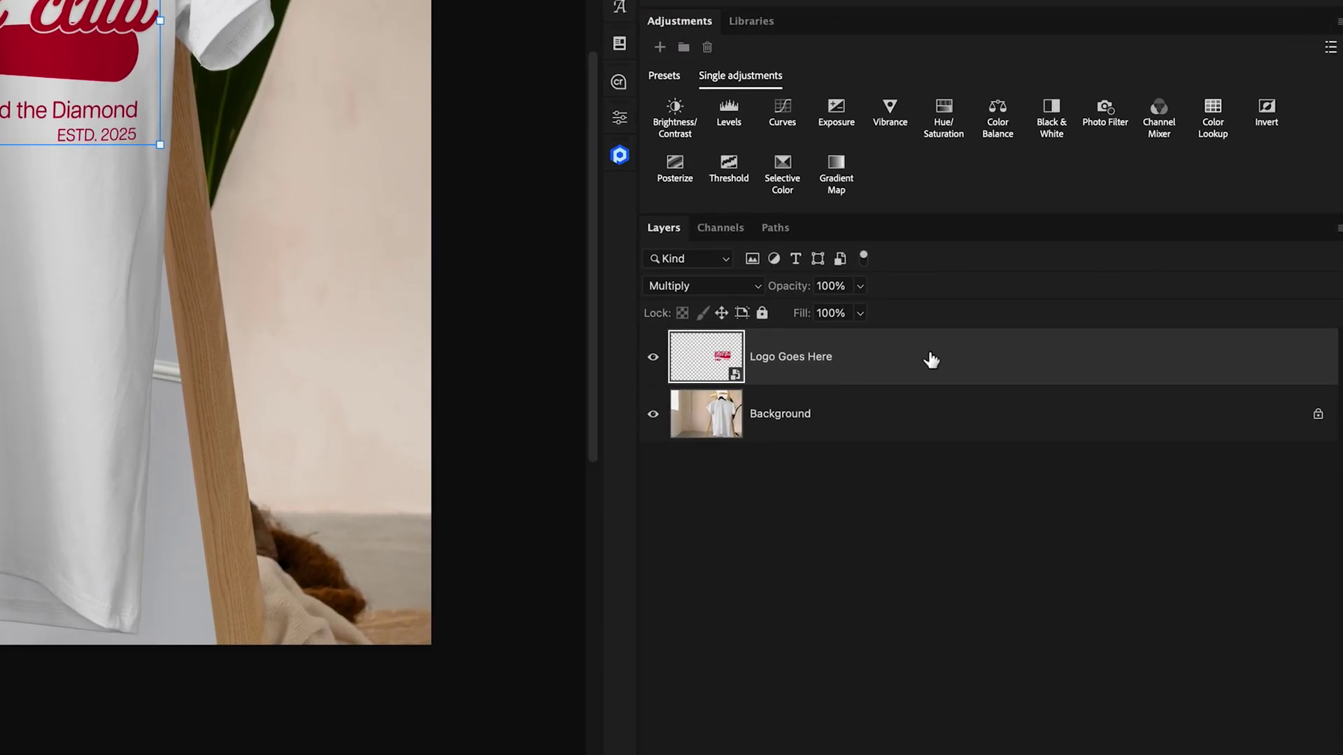
double_click(882, 360)
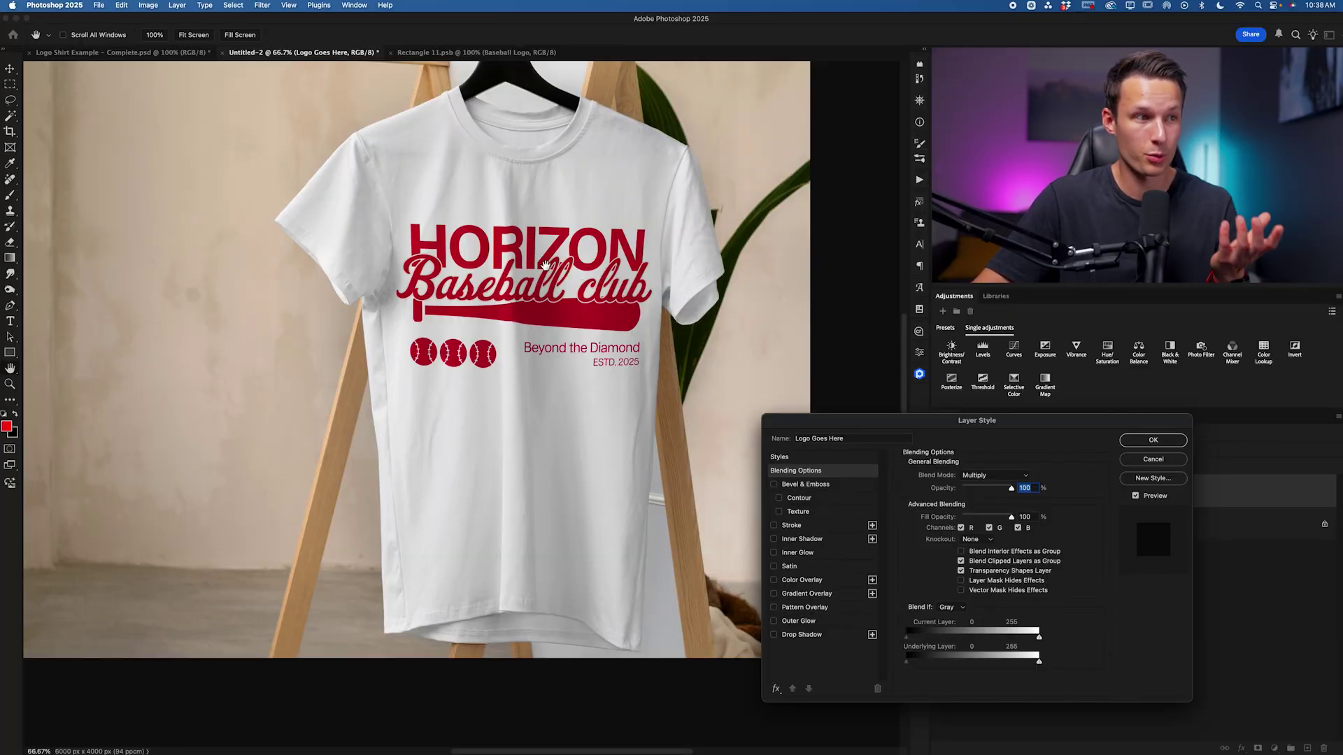
Split the Underlying Layer black slider so darker shirt areas hide the logo (157/209)
scroll(685, 405, "down", 3)
scroll(419, 435, "up", 1)
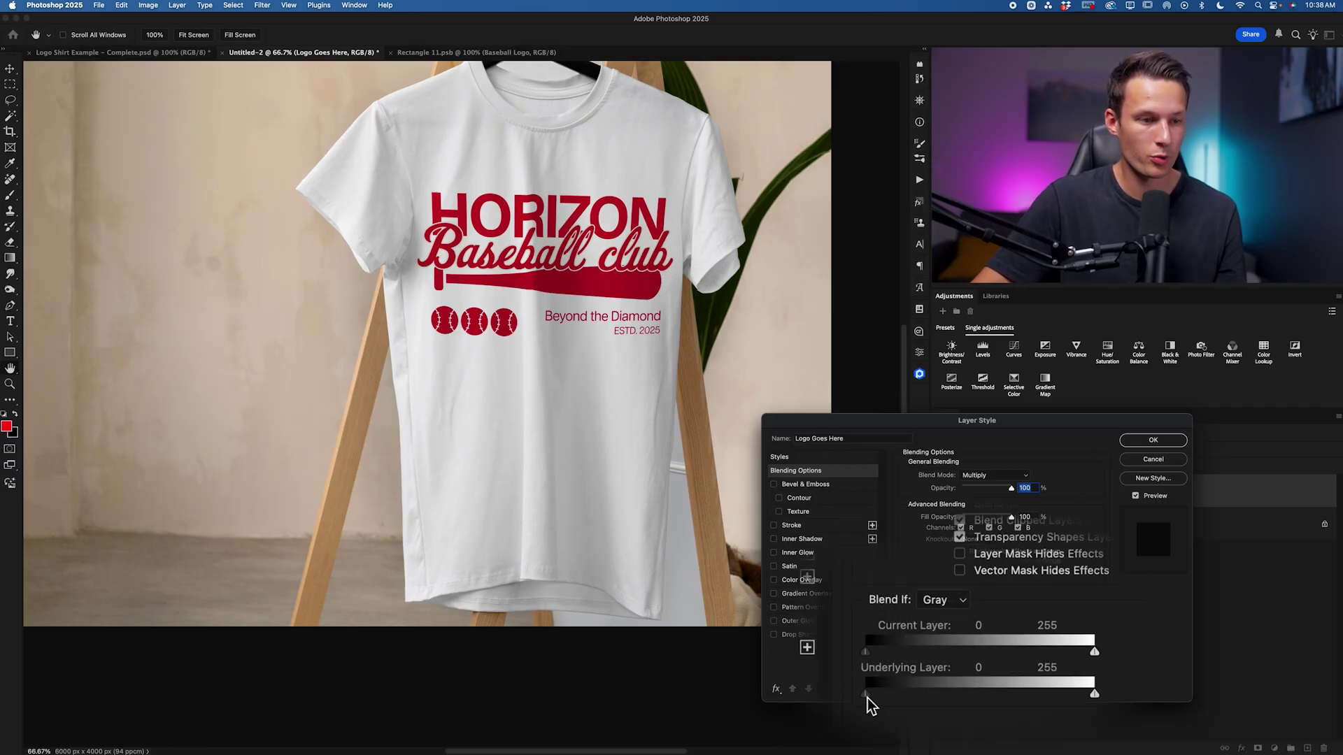
left_click_drag(906, 663, 1005, 668)
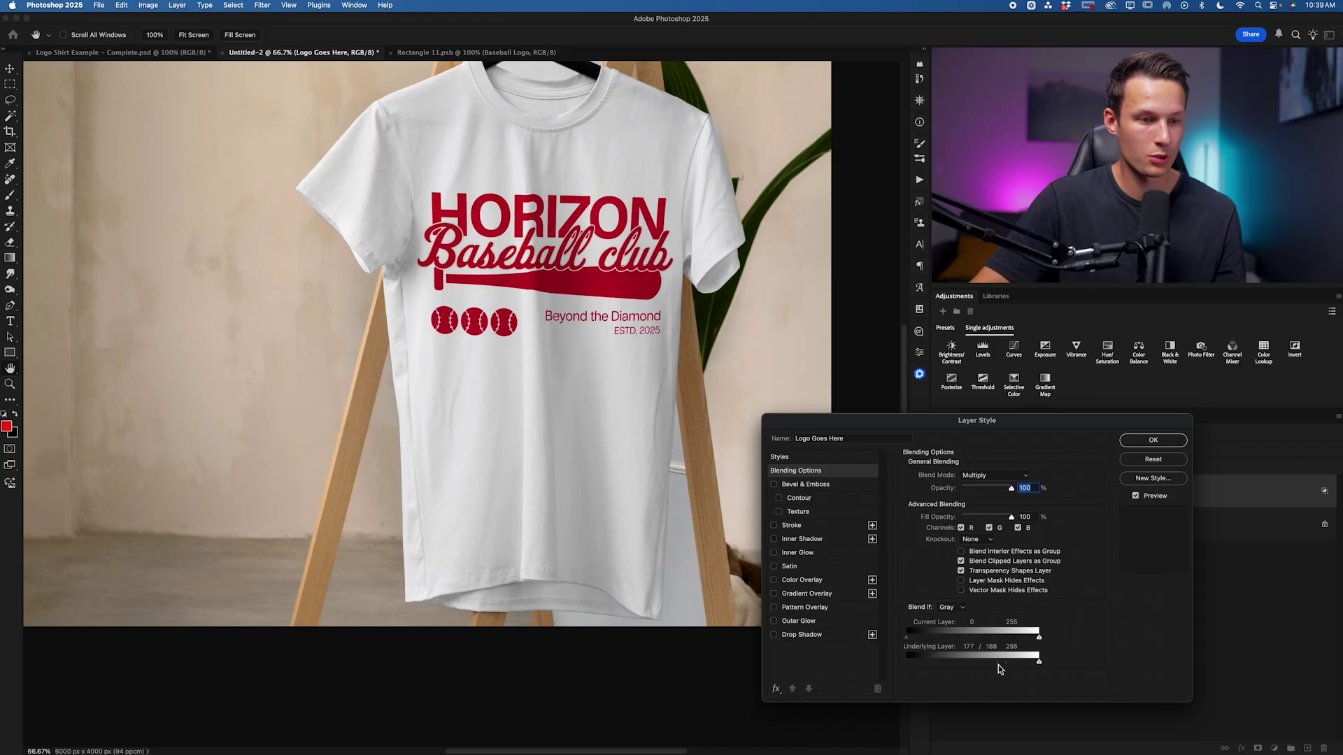
mouse_move(1005, 669)
left_mouse_down()
mouse_move(989, 668)
mouse_move(1005, 668)
left_mouse_up()
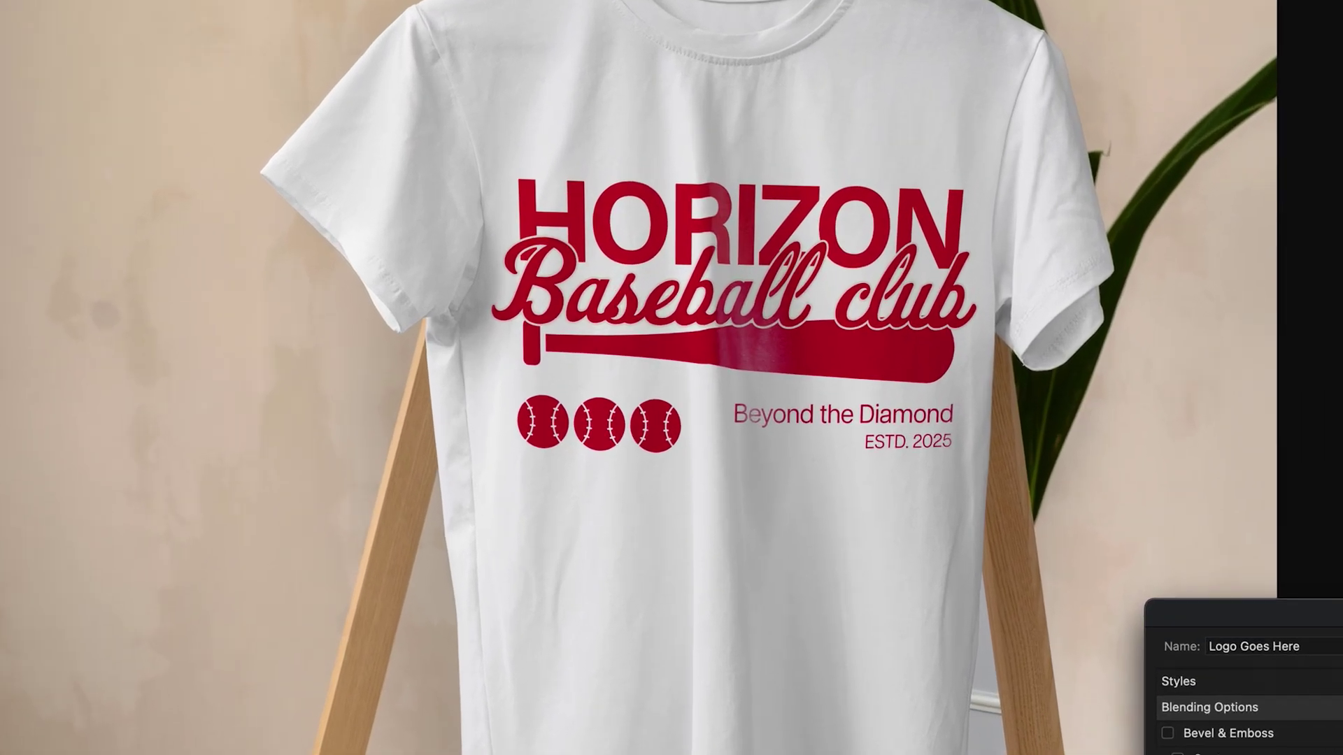
left_click_drag(409, 696, 427, 696)
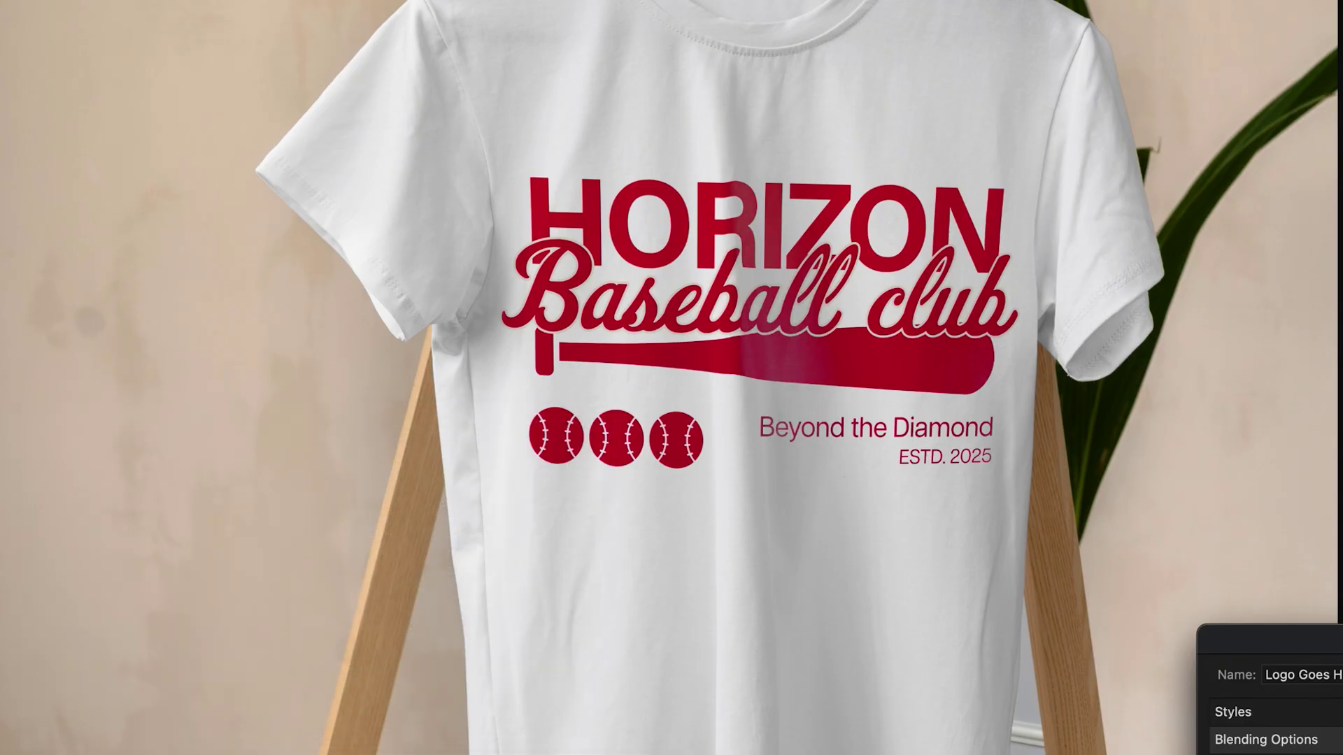
Alt-split the Underlying Layer white slider to 221/255
scroll(941, 673, "up", 5)
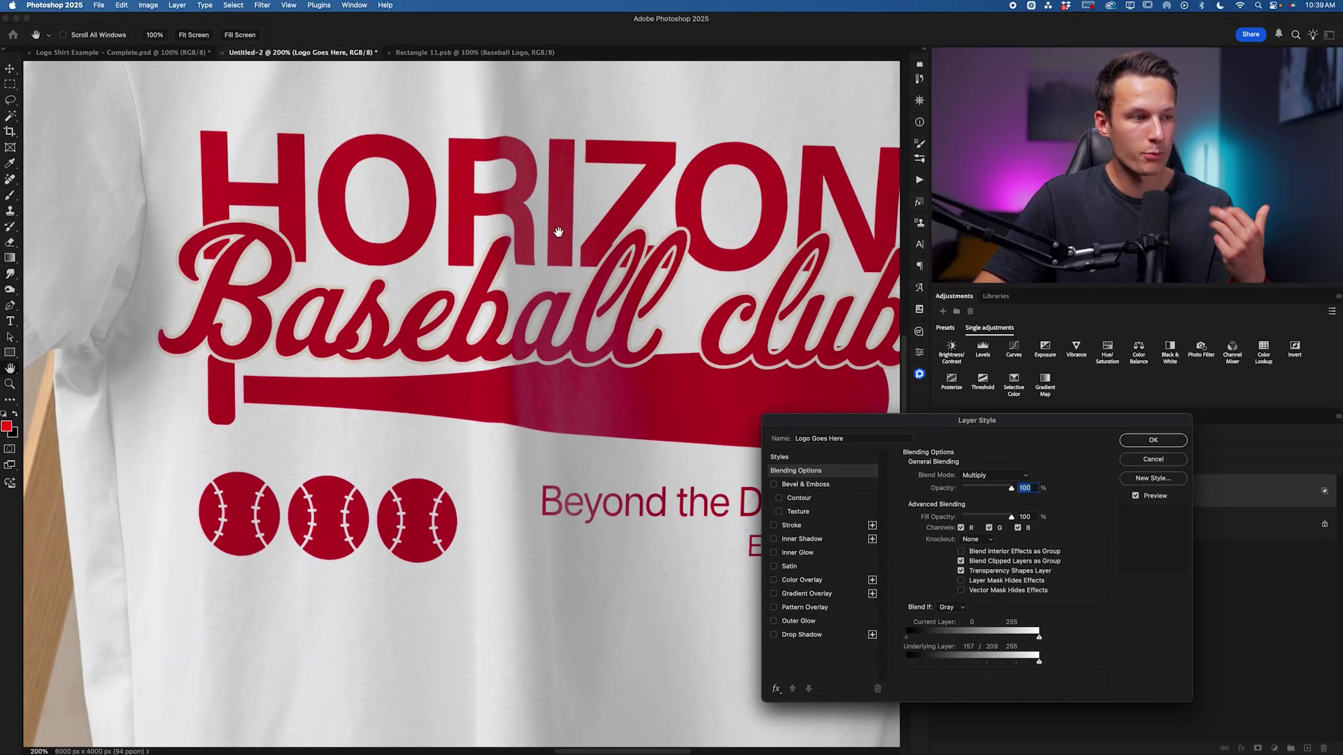
scroll(558, 230, "left", 2)
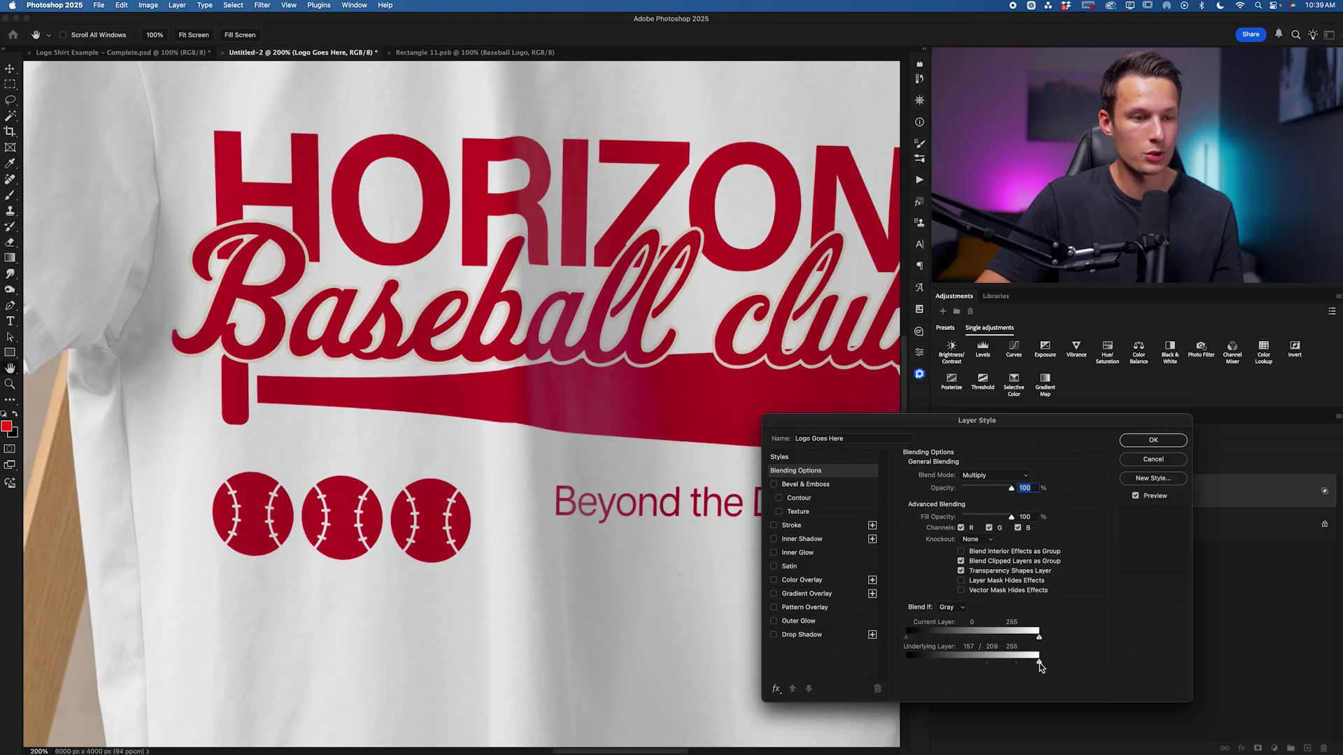
key("alt")
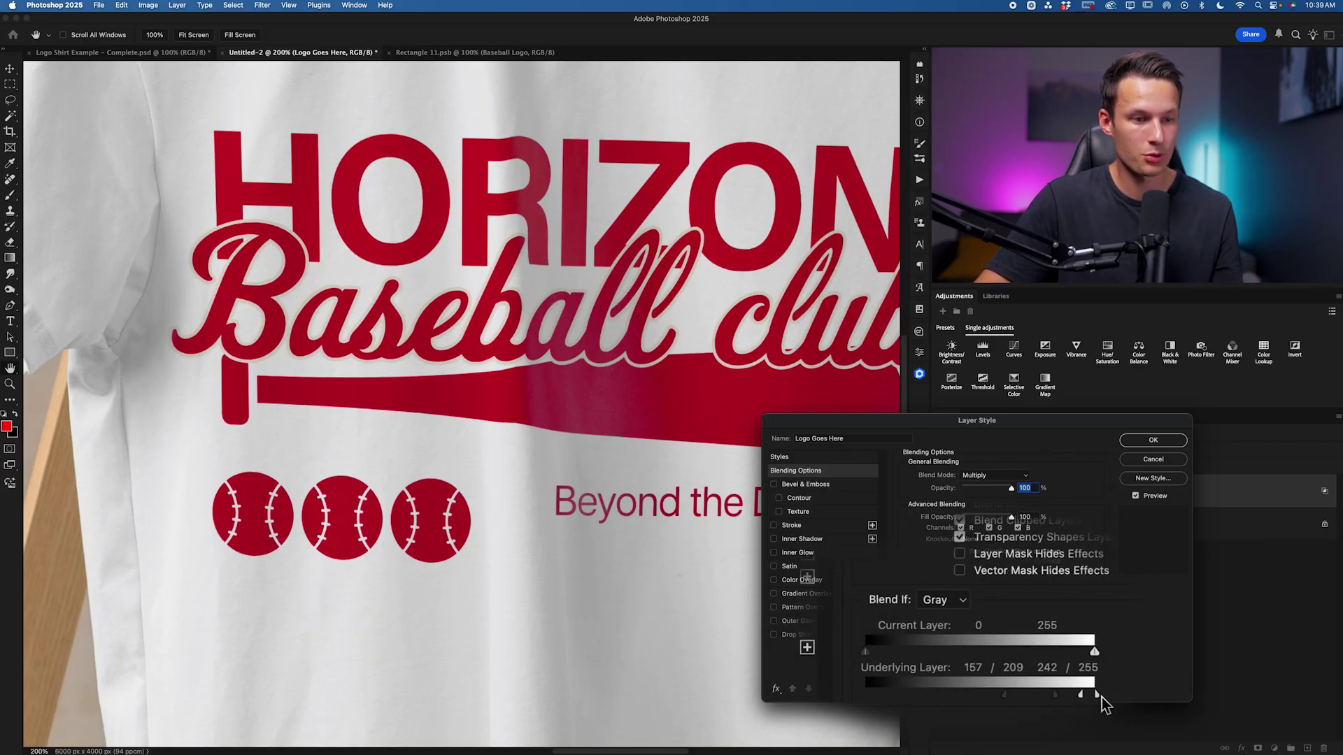
left_click_drag(1033, 663, 1022, 664)
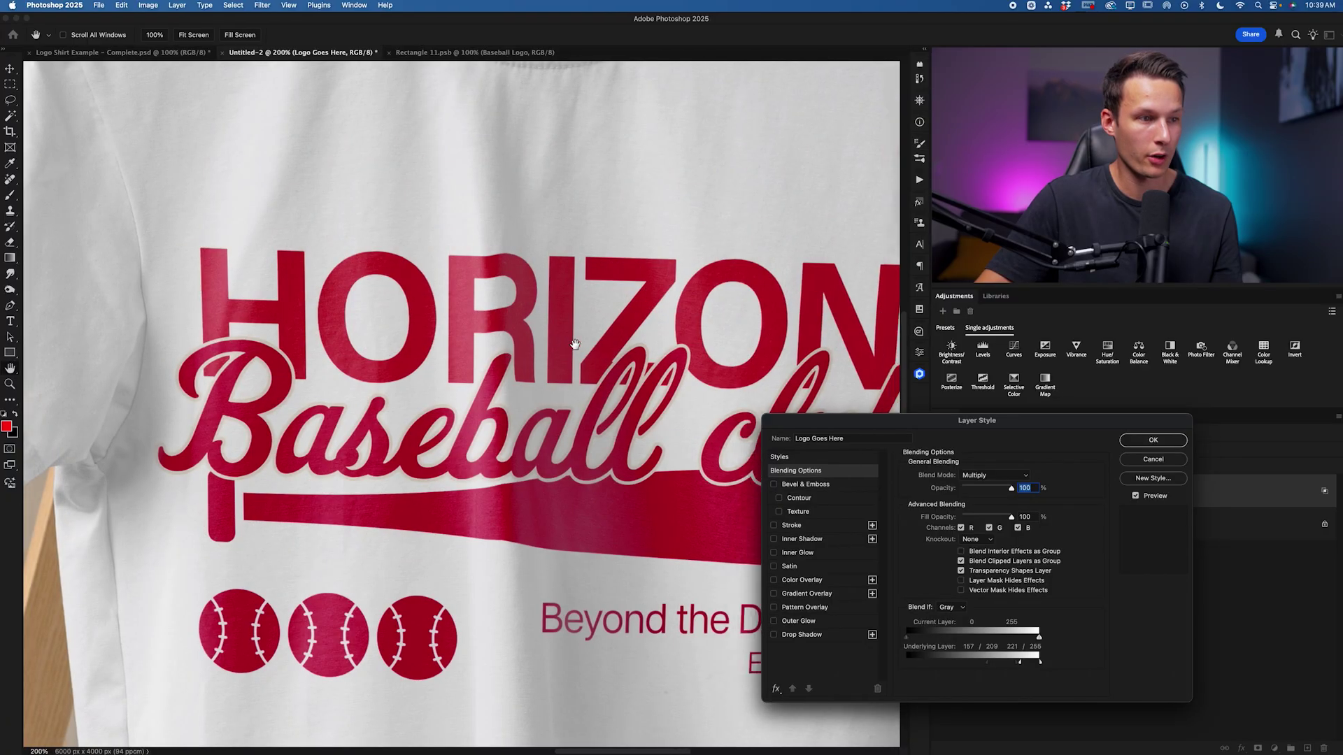
left_click_drag(731, 344, 575, 344)
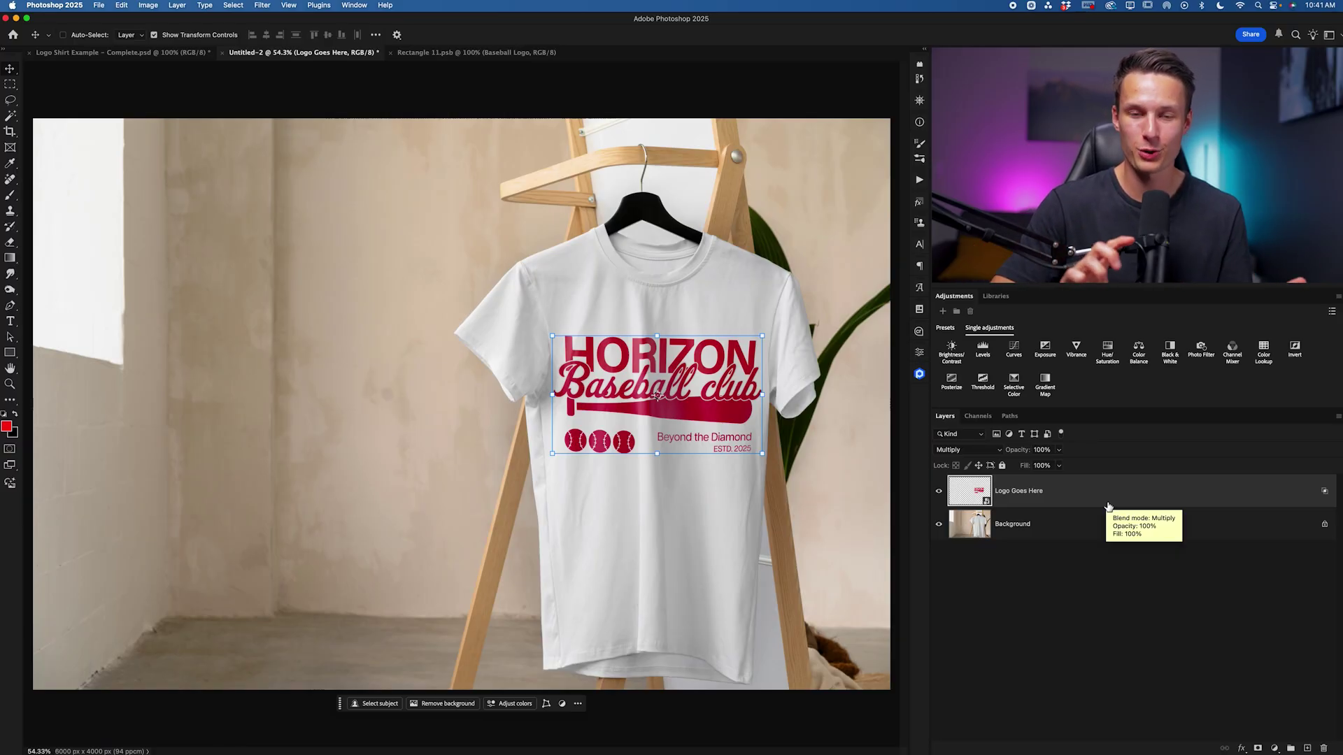
Select the Background layer in the Layers panel
left_click(1060, 528)
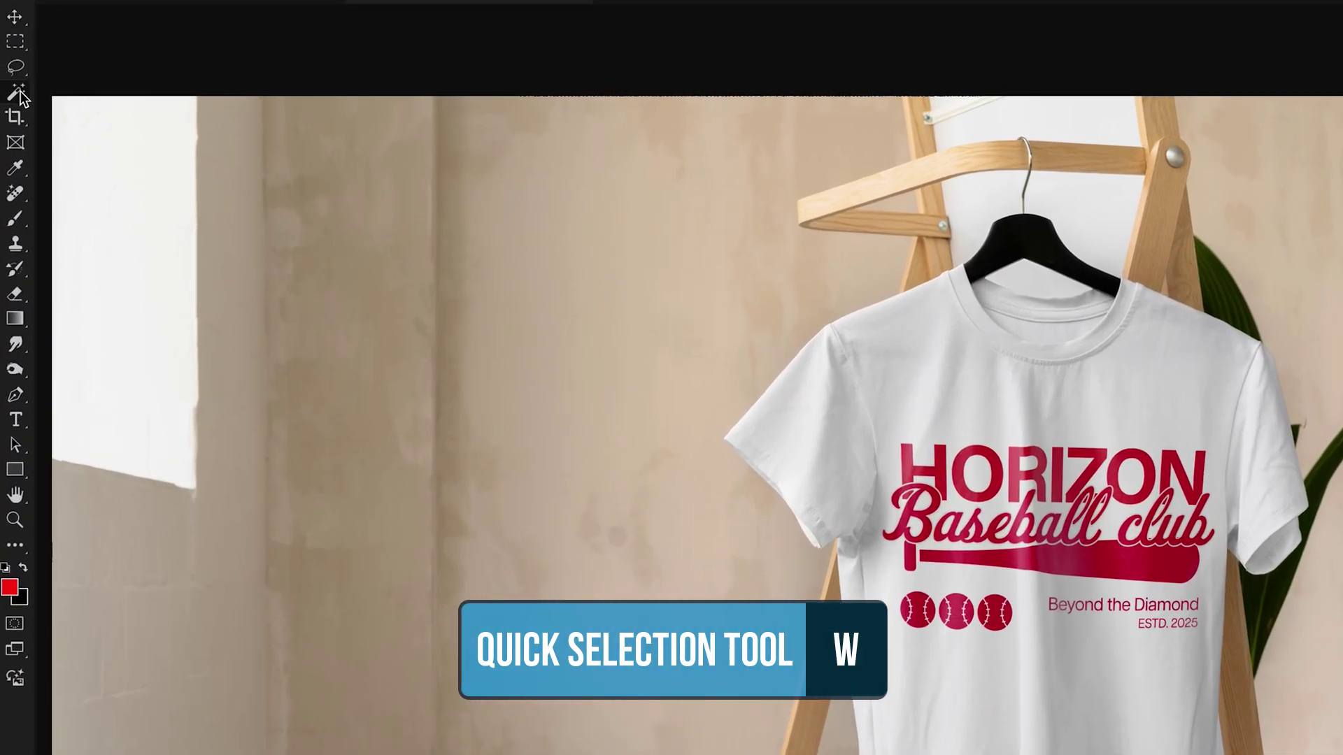
Select Subject on the shirt, copy it to Layer 1 and Layer 1 copy, and solo the copy
right_click(10, 115)
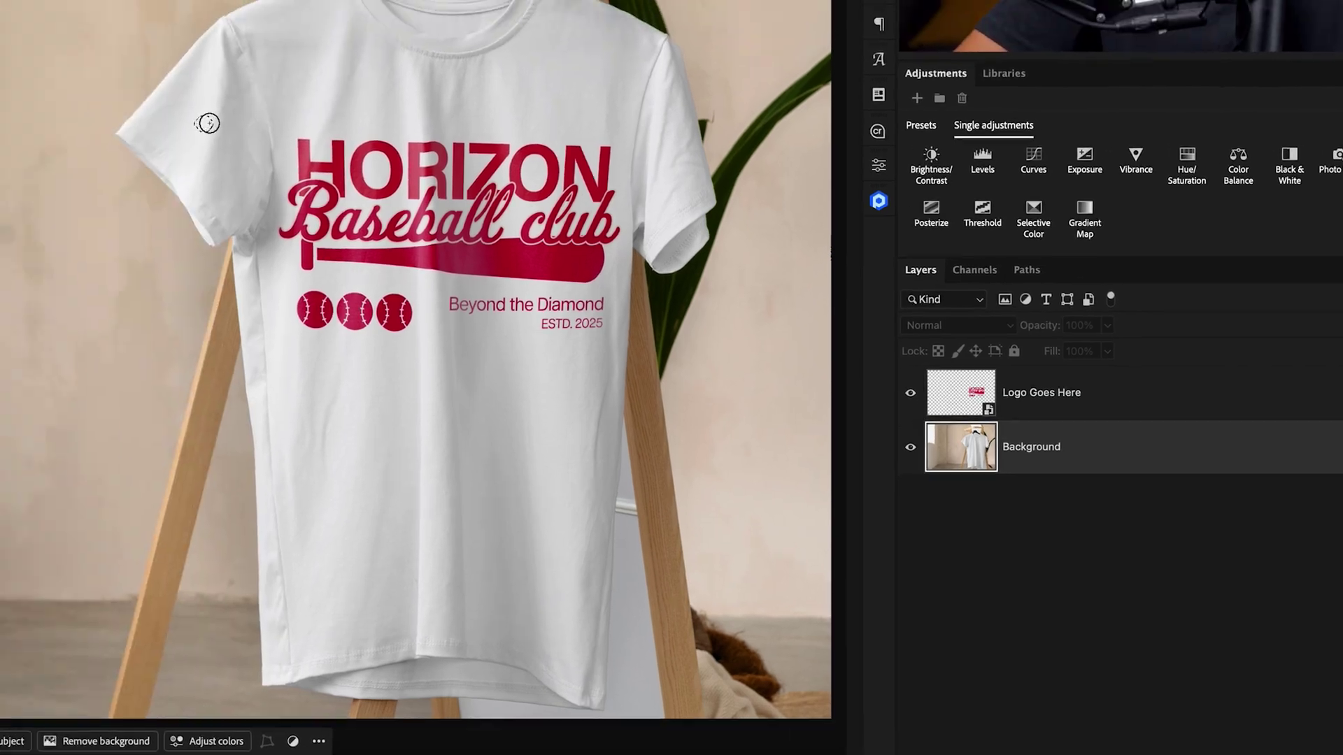
left_click(947, 135)
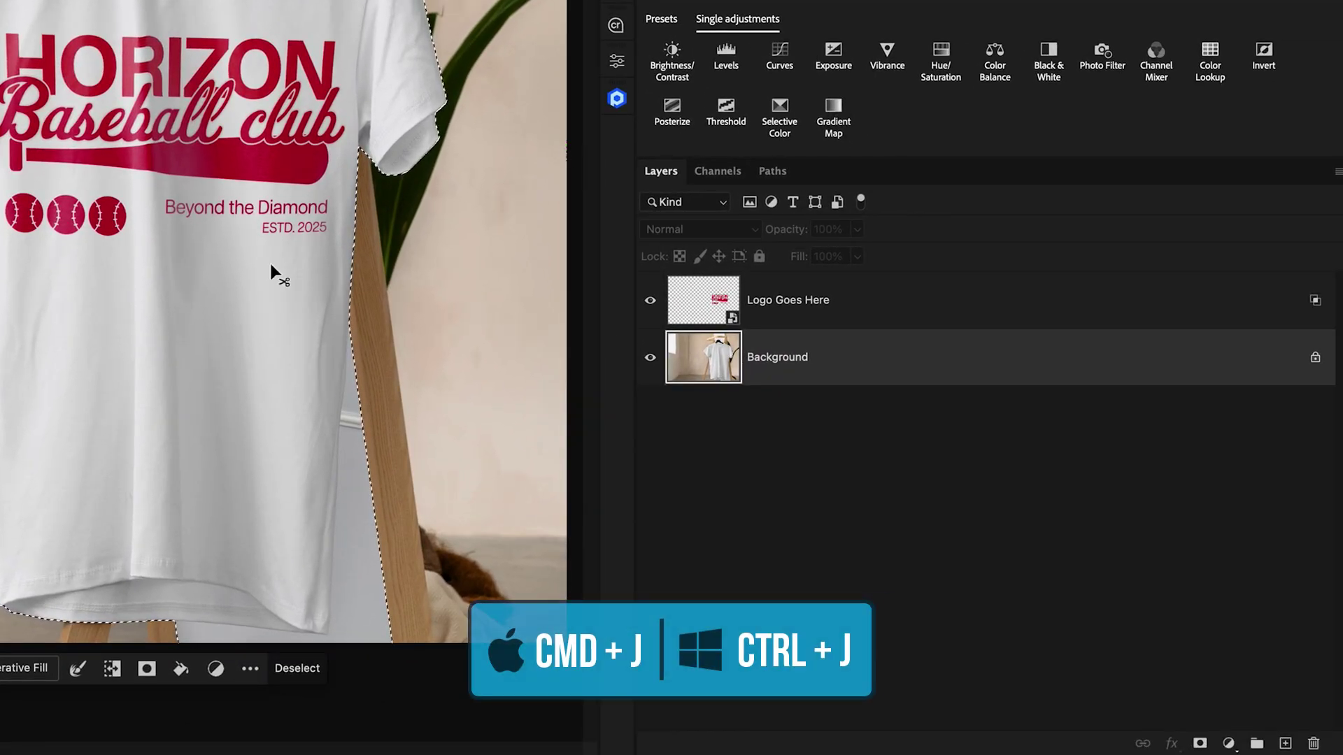
key("ctrl+j")
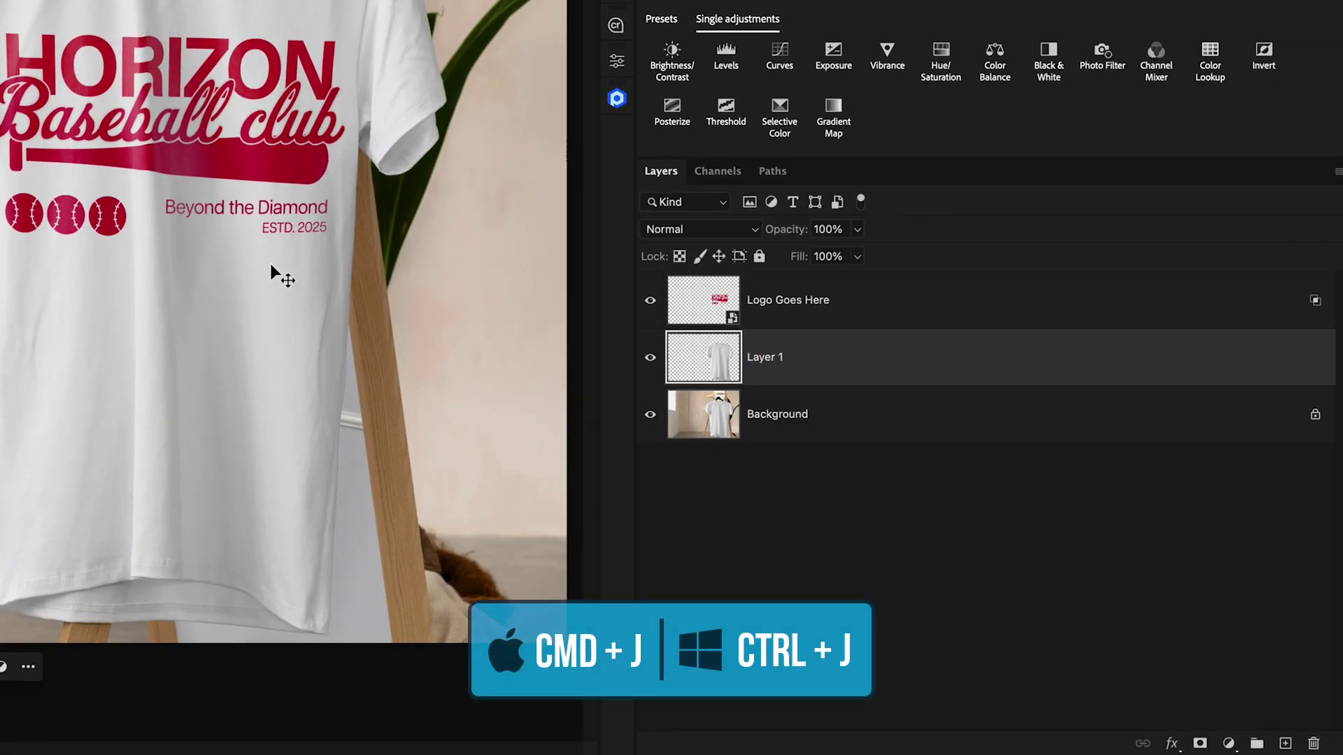
key("ctrl+j")
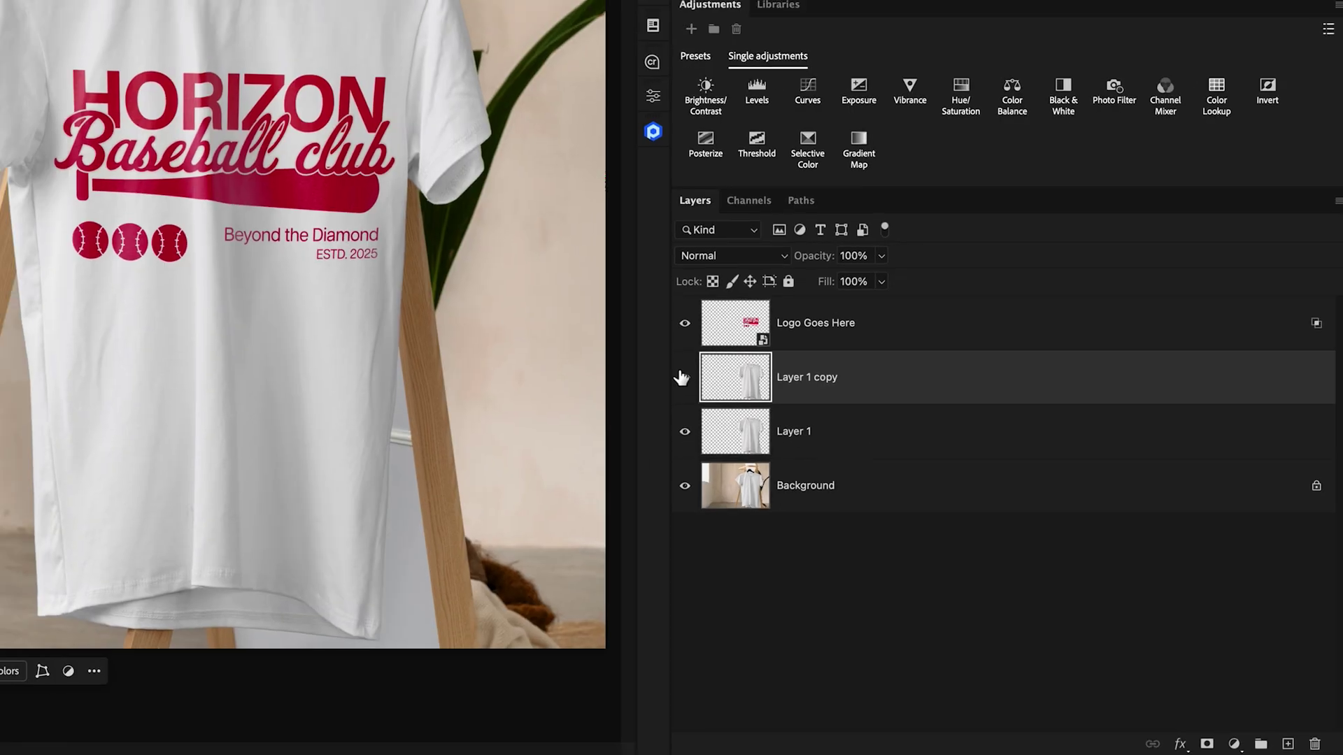
left_click(650, 357, "alt")
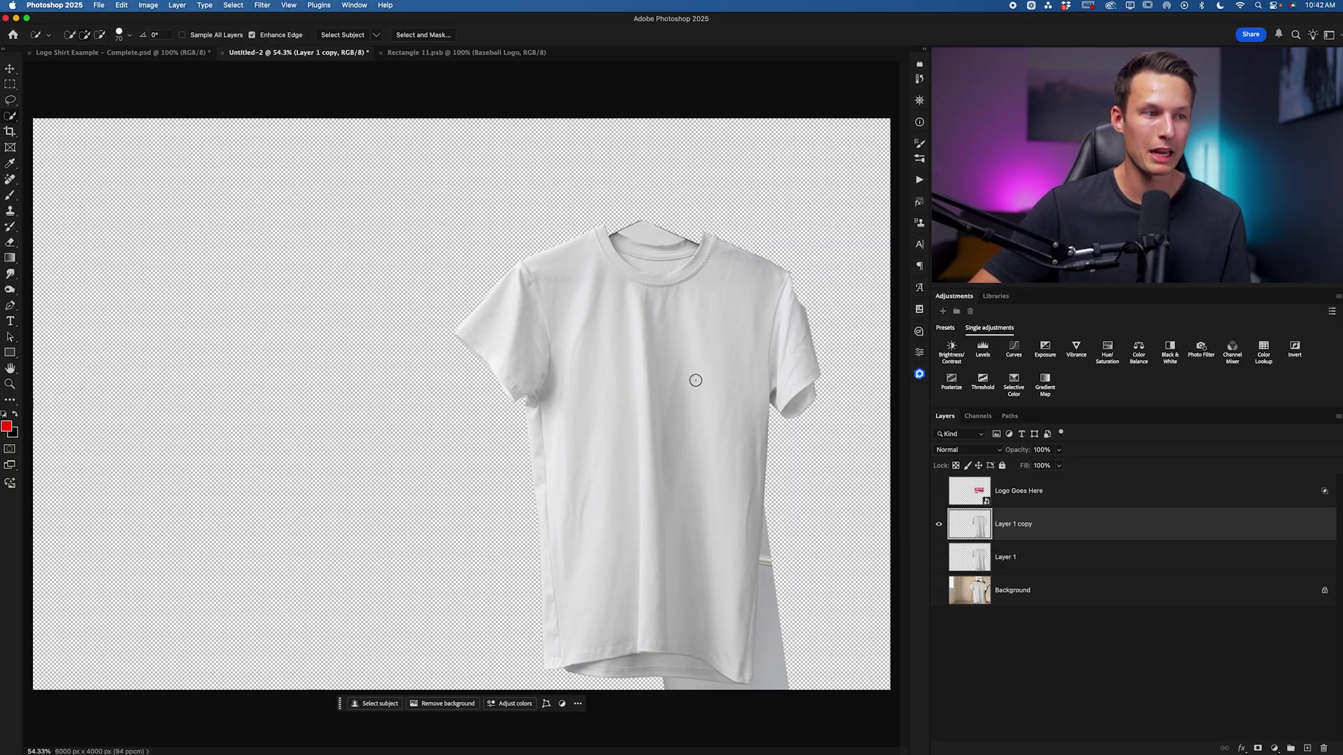
Rename the shirt layers 'Highlights (Screen)' and 'Shadows (Multiply)'
left_click(938, 525, "alt")
double_click(1013, 524)
type("H")
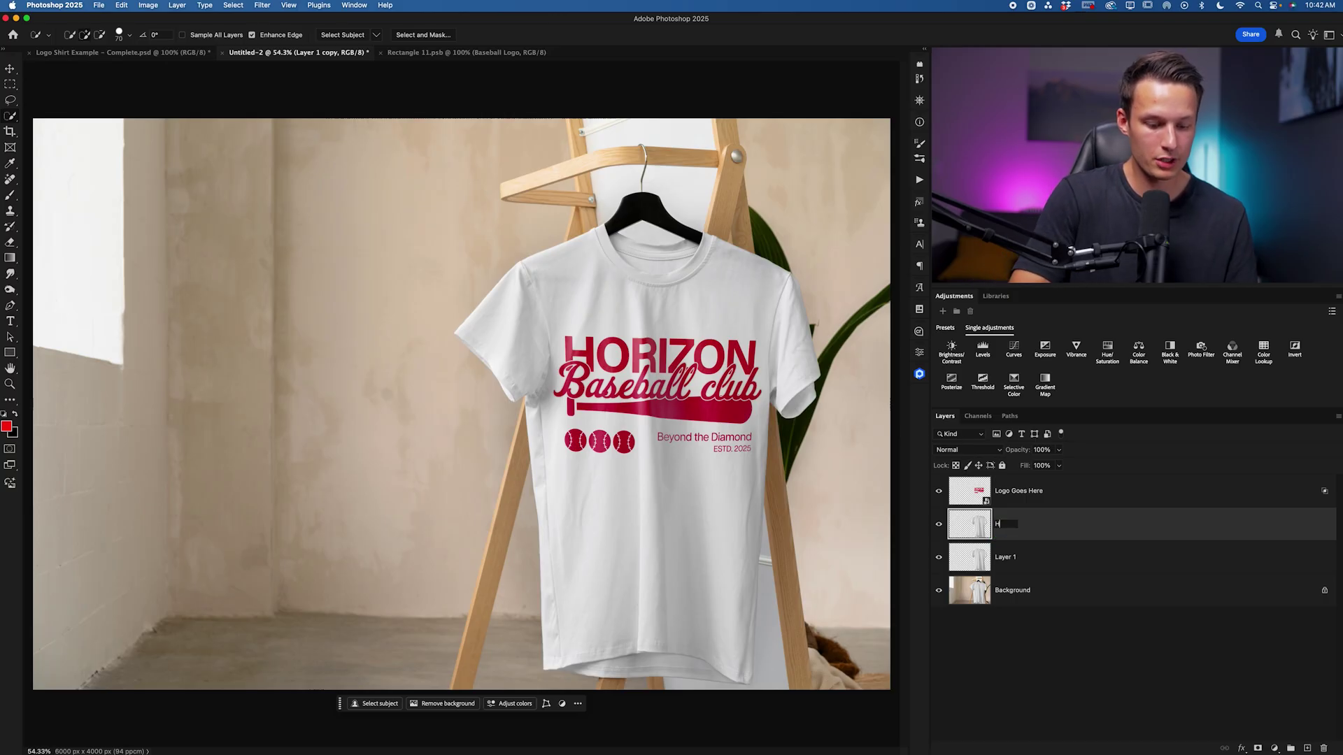
type("ighlights (Screen)")
key("Tab")
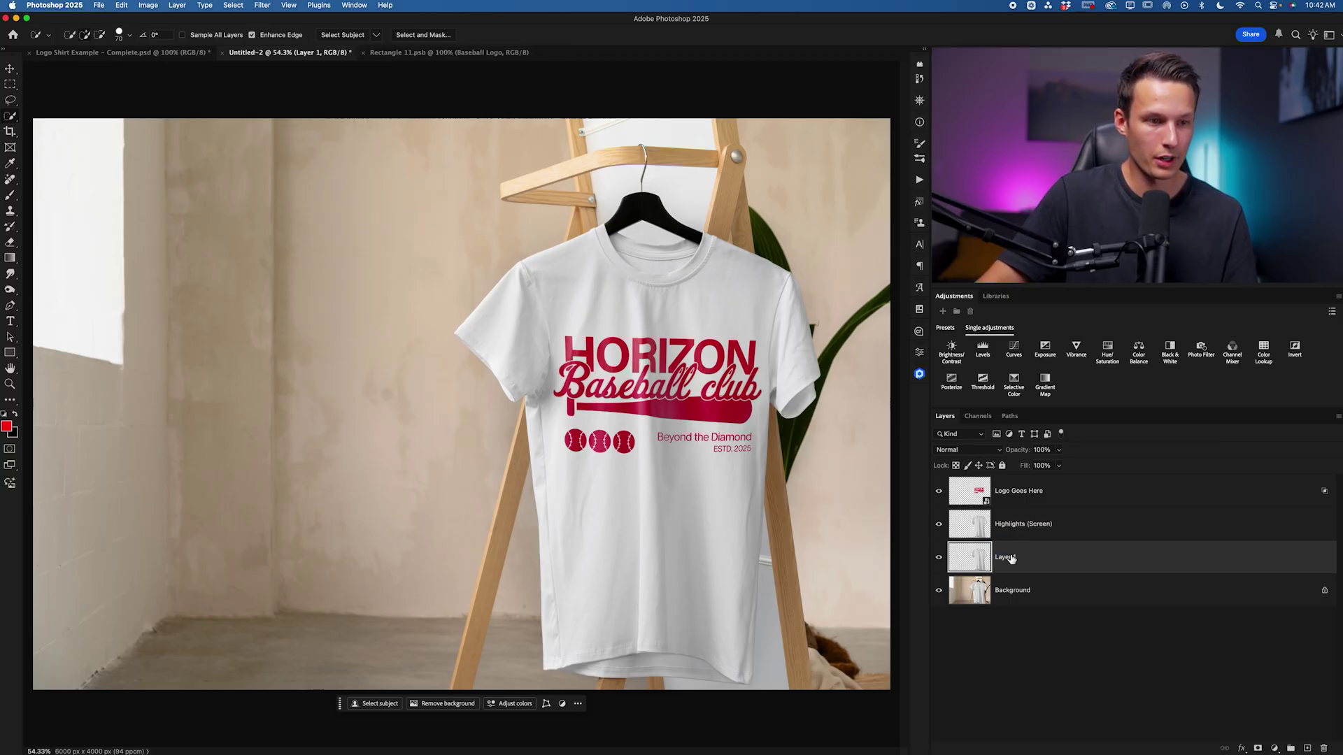
type("Show")
type("ows (Multiply)")
key("Return")
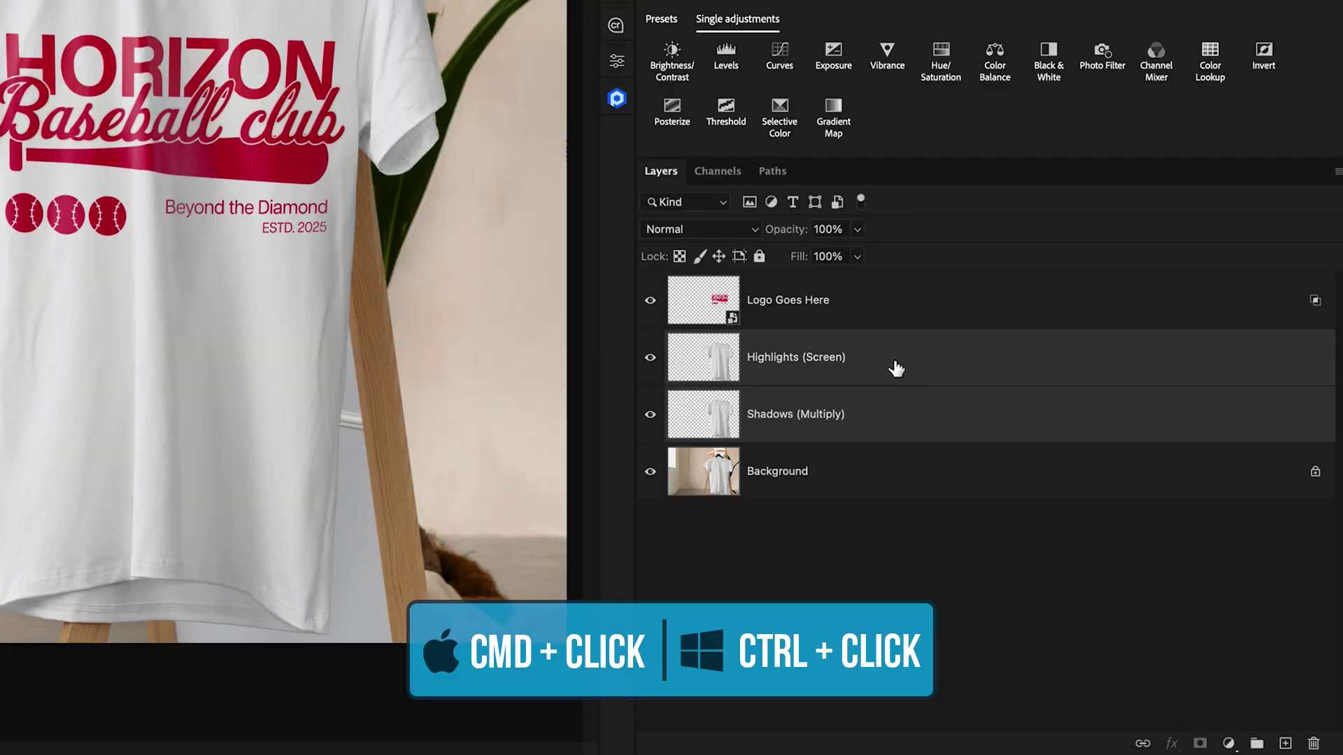
Move both shirt layers above Logo Goes Here, hide Highlights, and select Shadows
left_click_drag(896, 369, 890, 288)
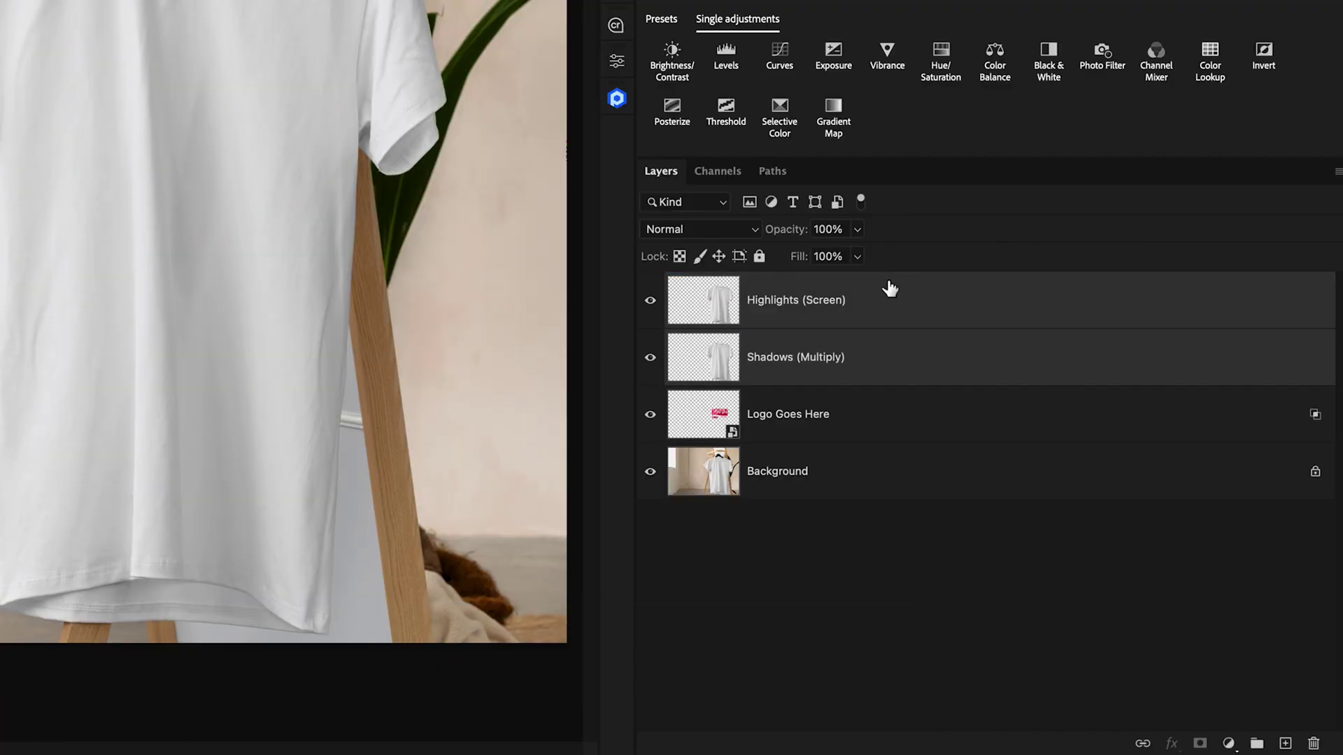
left_click(651, 301)
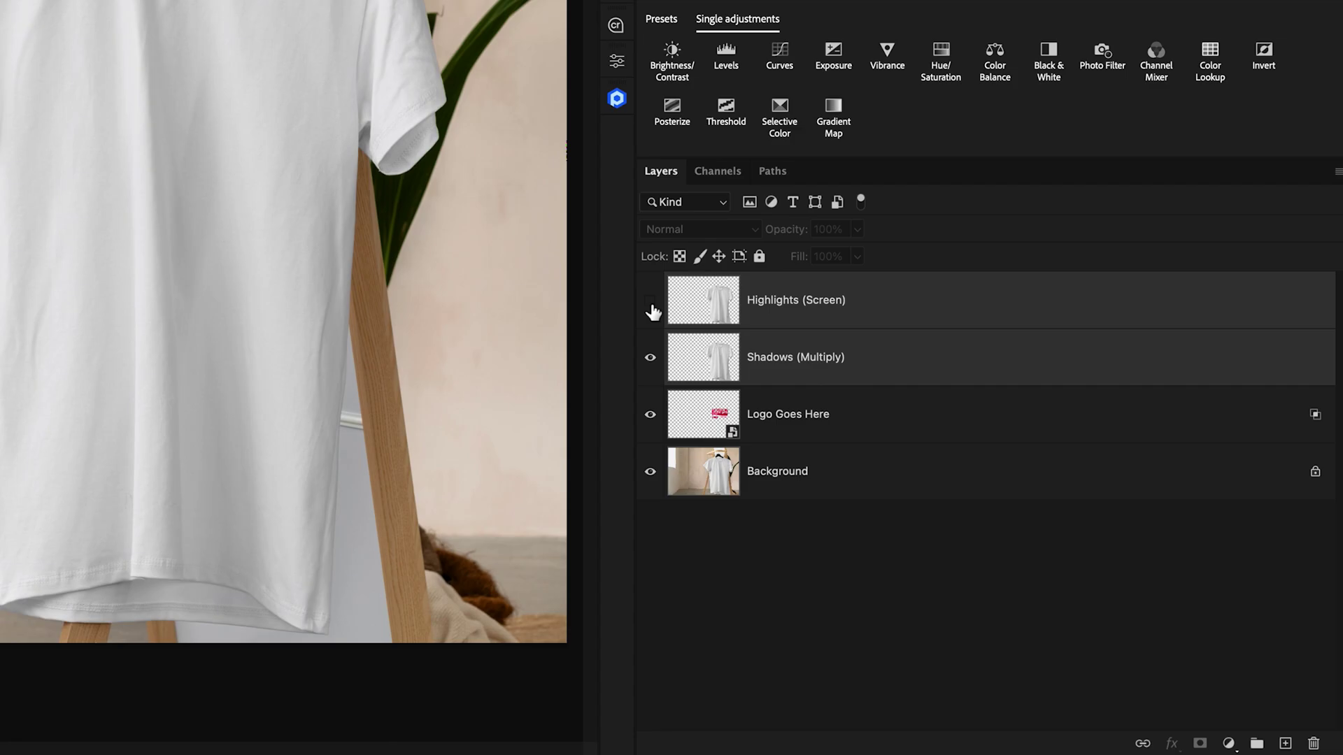
left_click(898, 361)
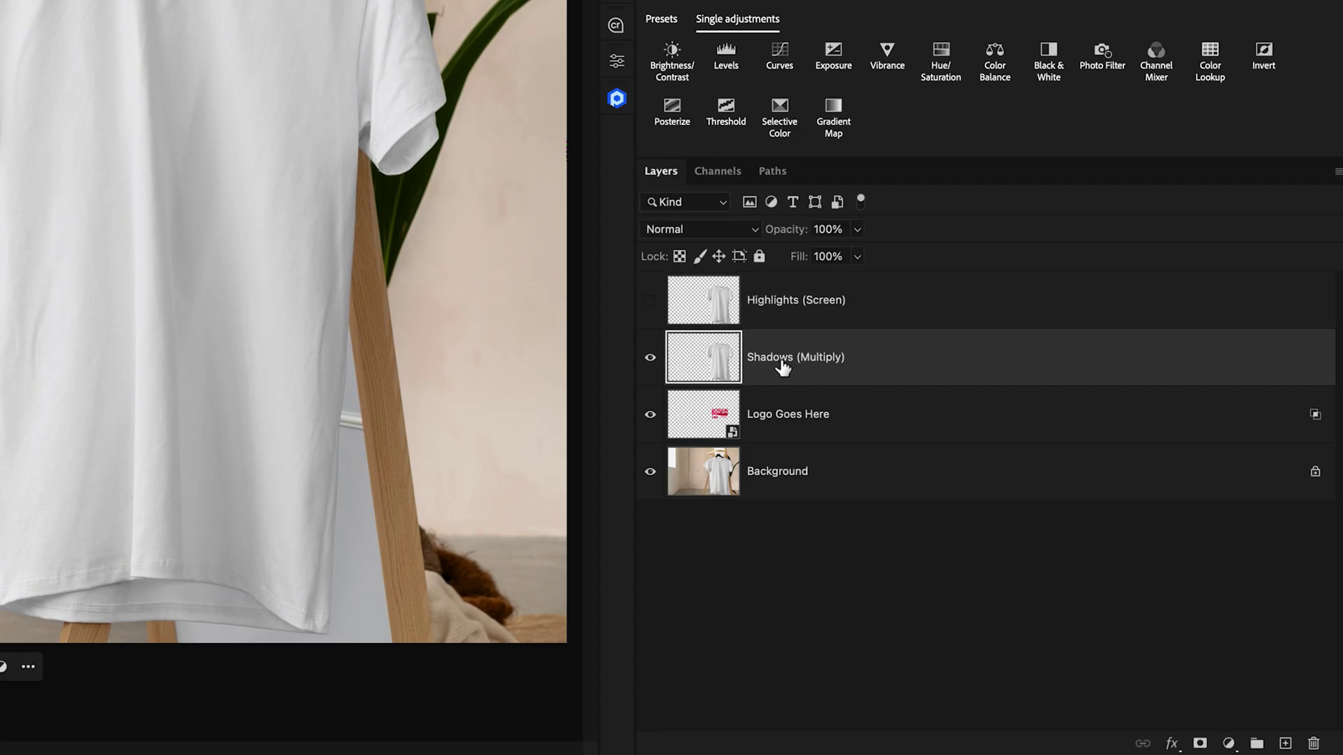
left_click(733, 232)
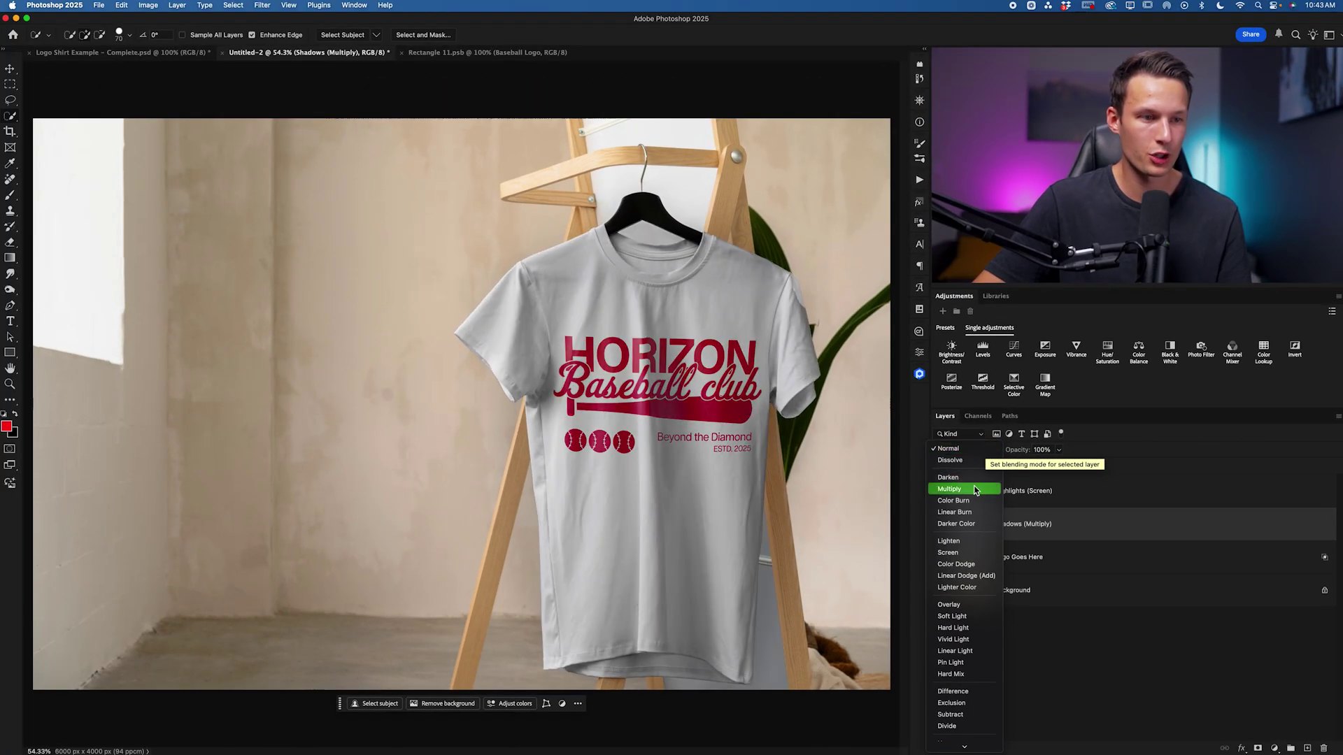
Set the Shadows layer to Multiply and toggle its visibility to compare
left_click(975, 489)
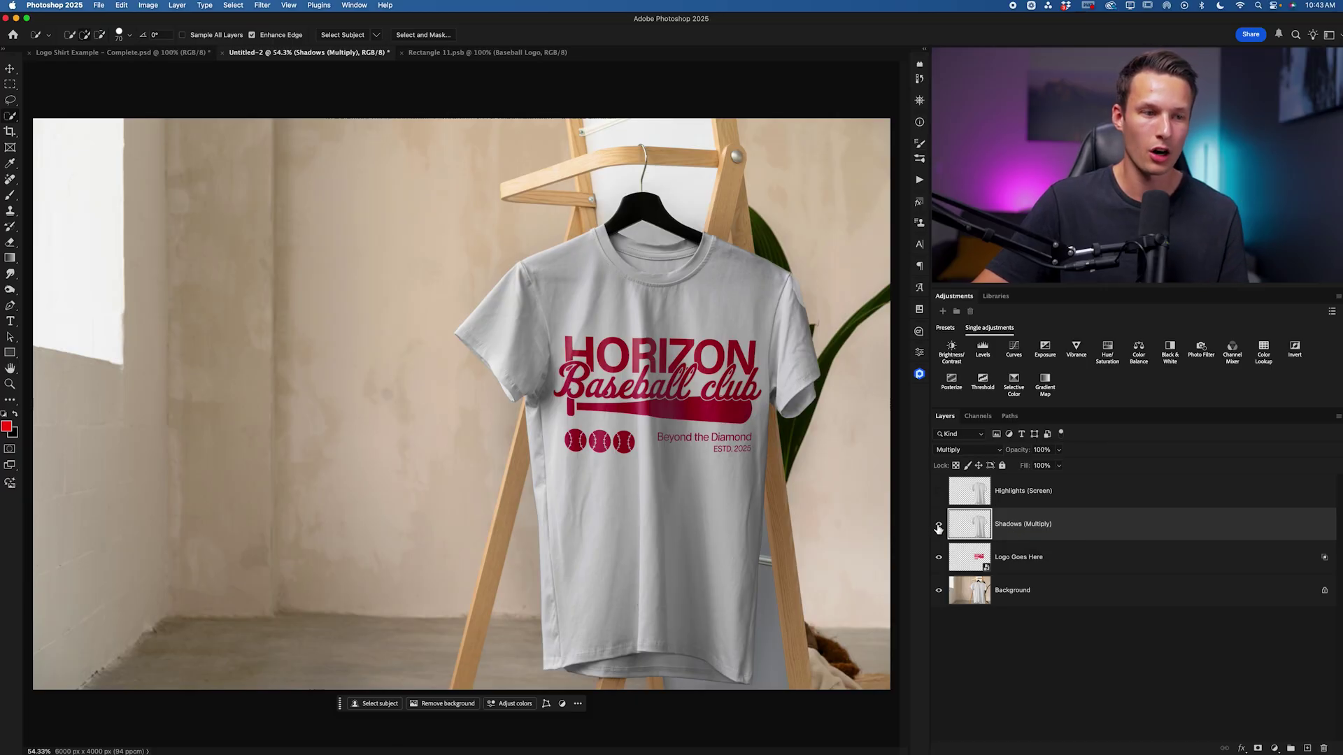
left_click(939, 526, "alt")
left_click(938, 525, "alt")
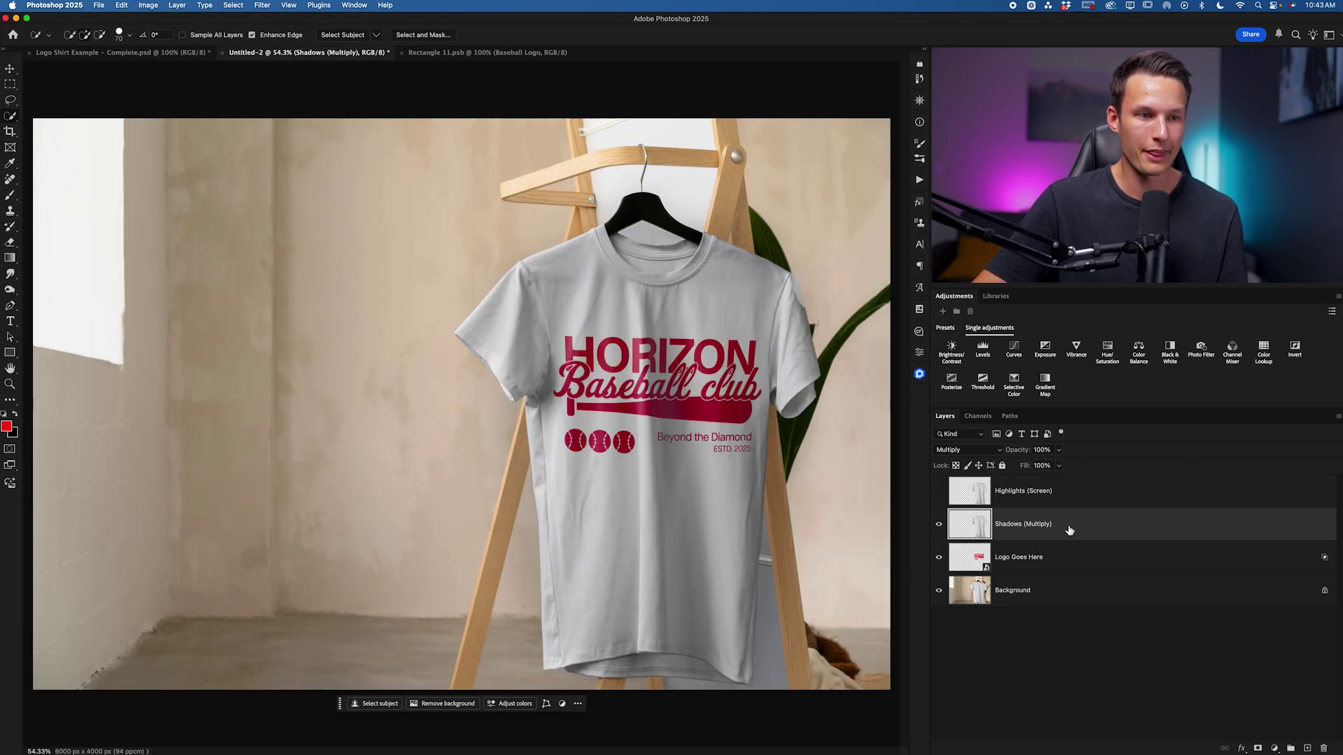
left_click(939, 526)
left_click(939, 526)
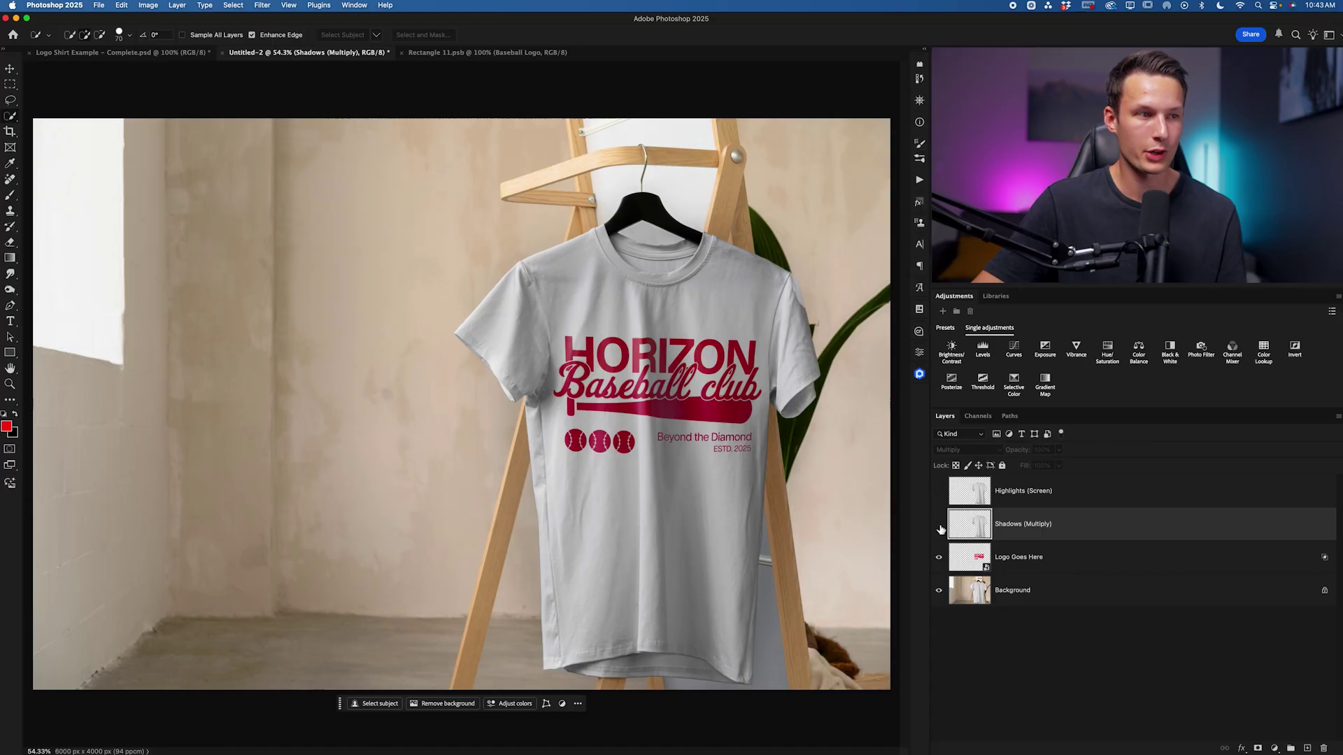
left_click(940, 526)
left_click(939, 526)
left_click(939, 526)
left_click(939, 526)
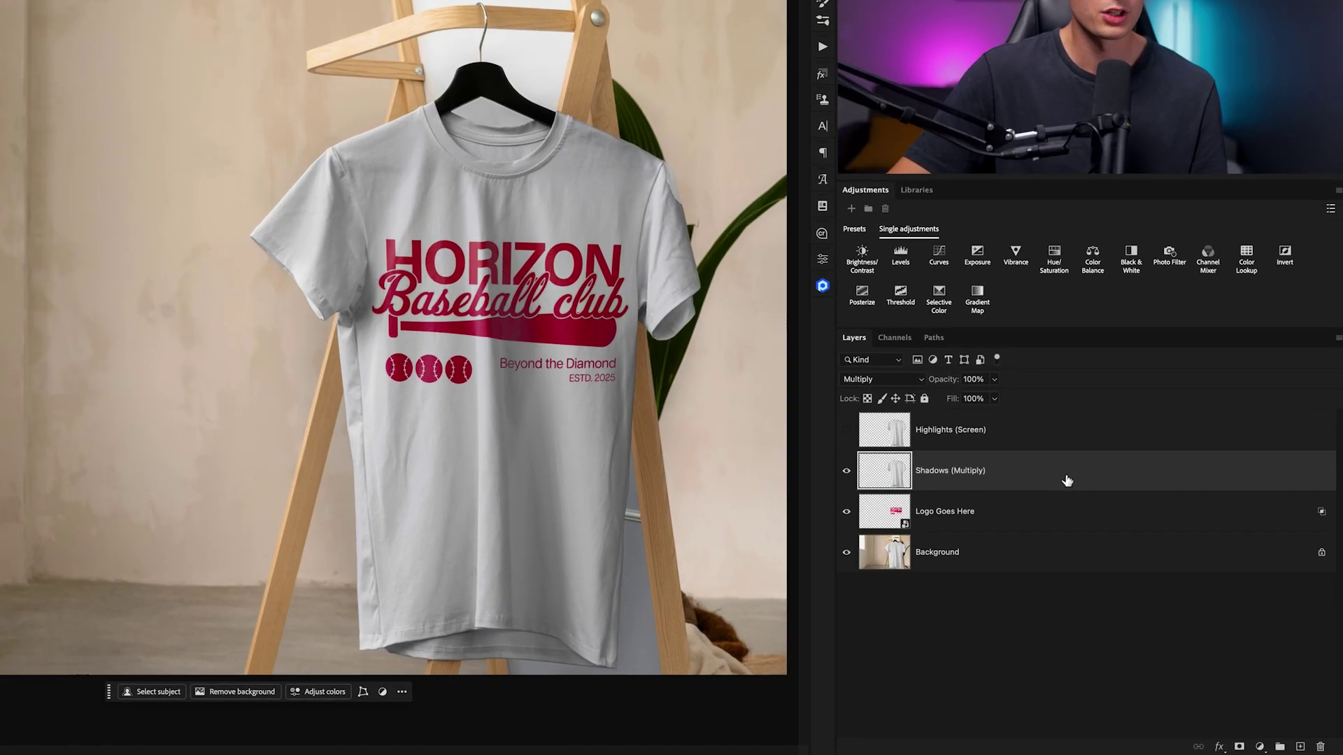
Clip Shadows to Logo Goes Here and lower its opacity to 43%
right_click(1098, 526)
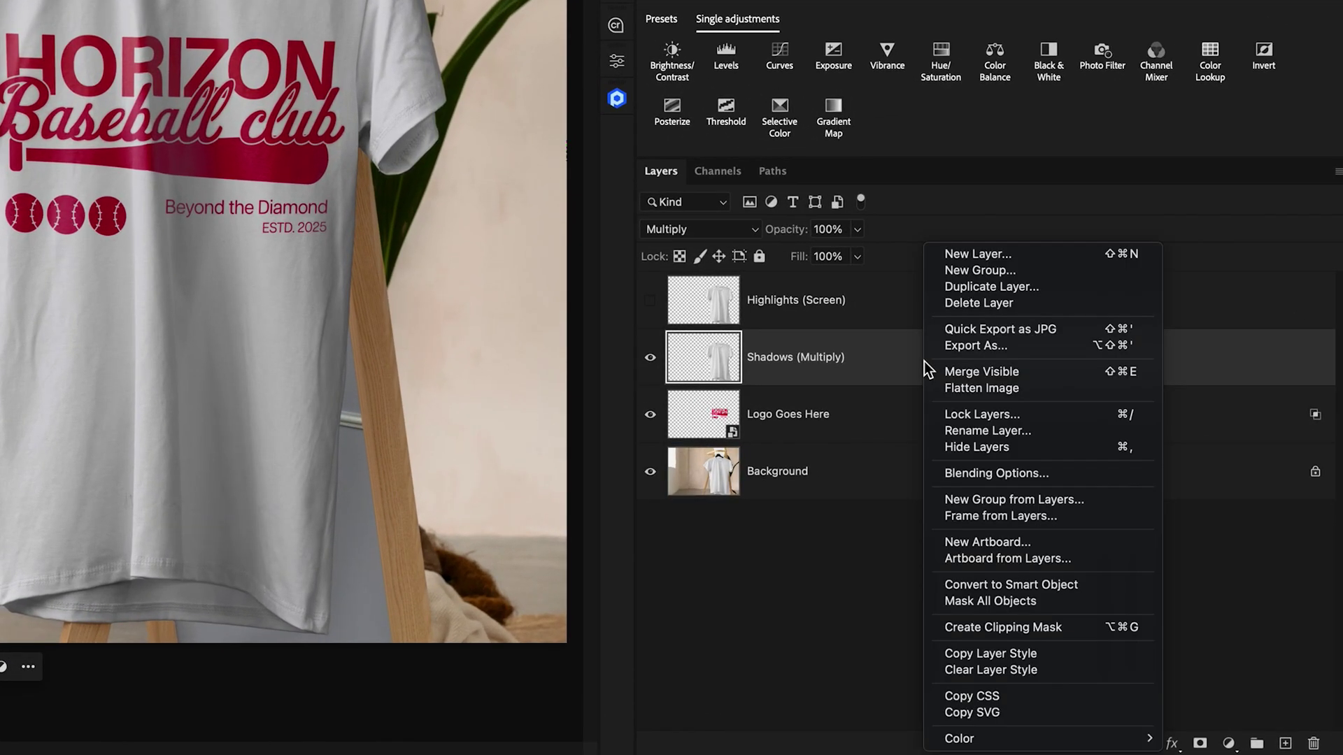
left_click(1065, 628)
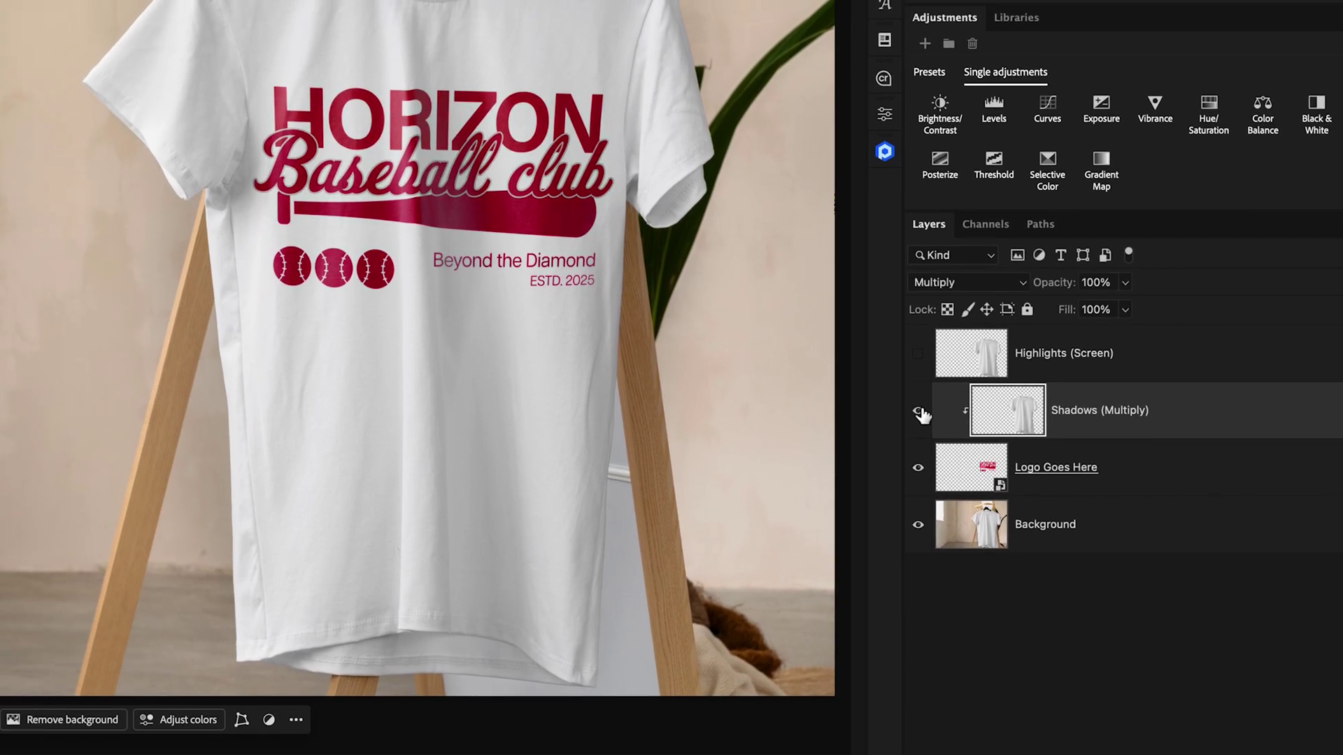
left_click(650, 357)
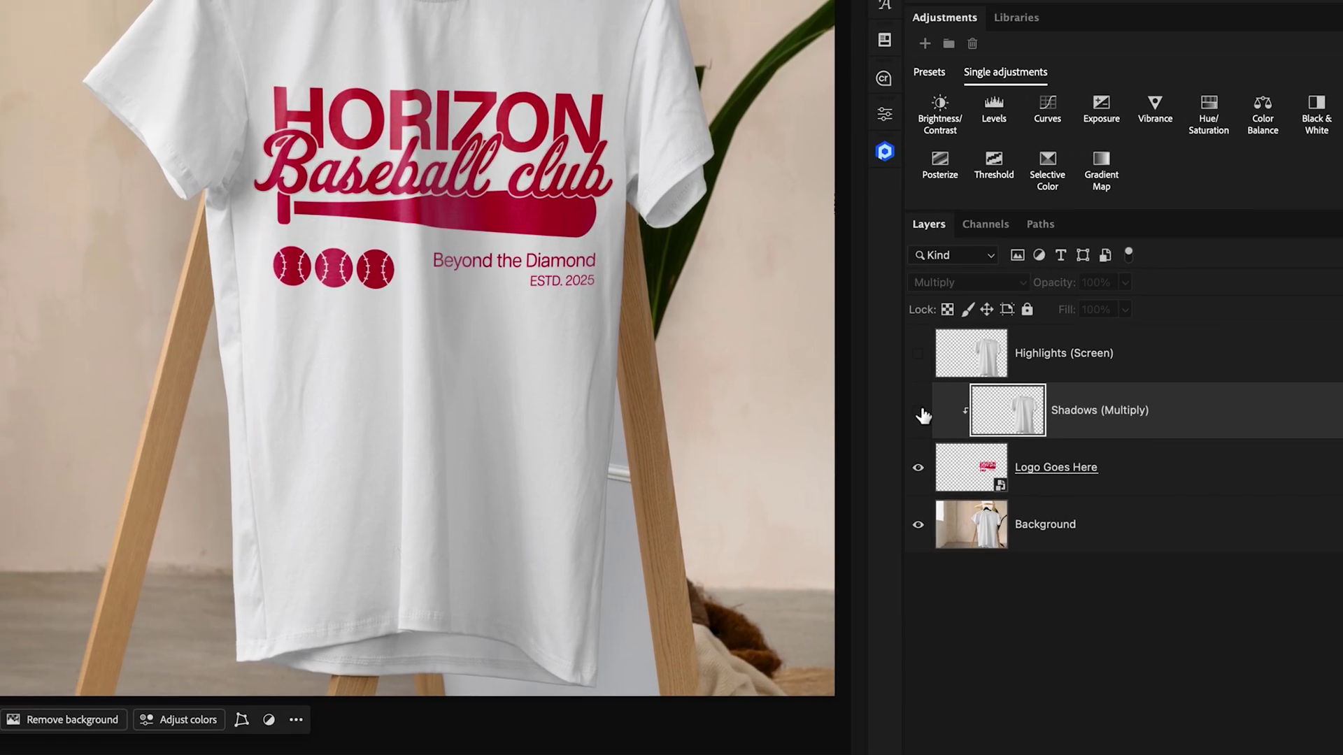
left_click(650, 357)
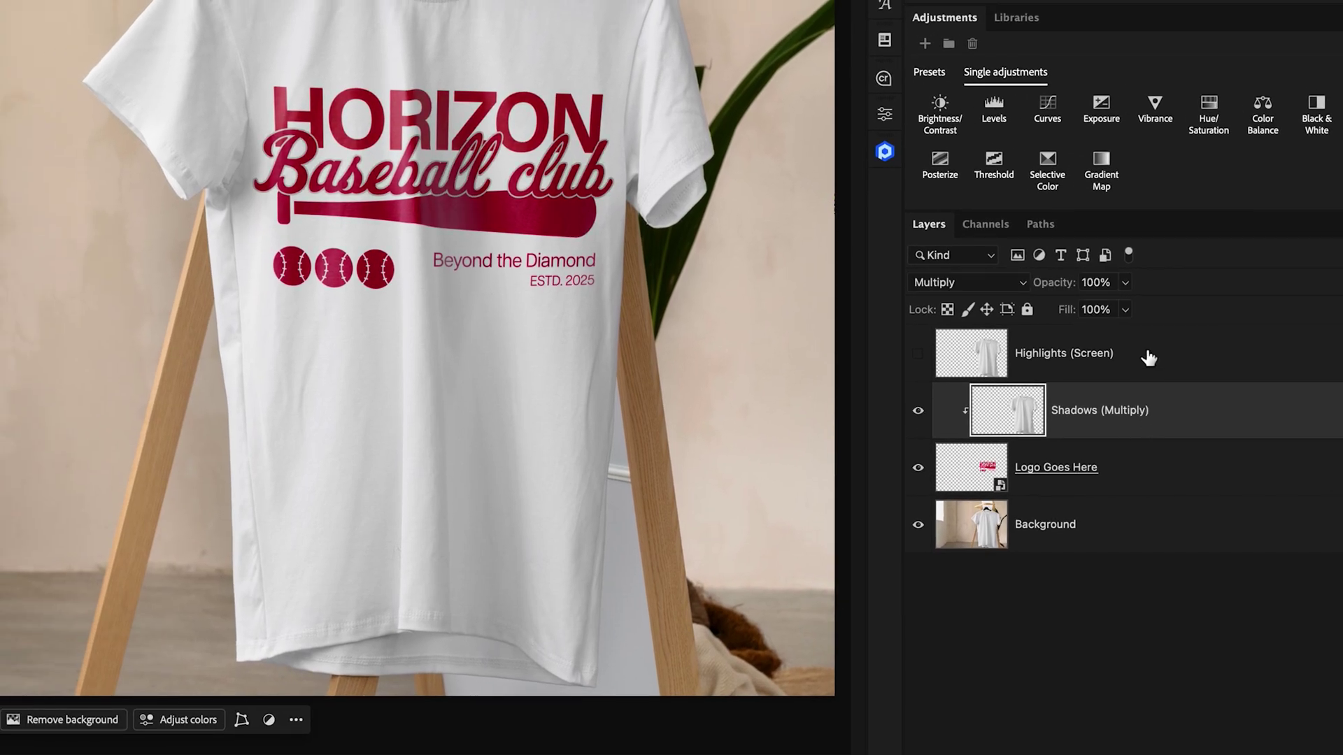
left_click(1126, 283)
left_click_drag(1119, 308, 1046, 308)
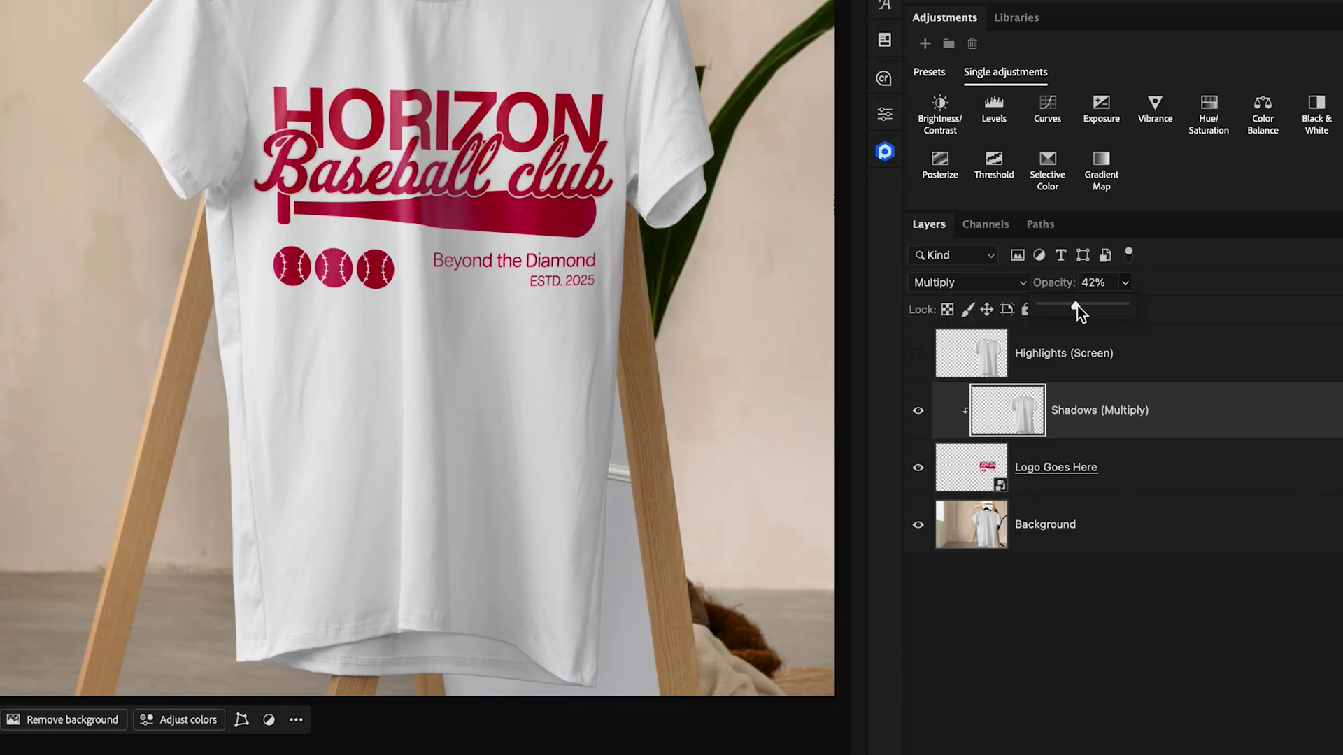
left_click_drag(1077, 308, 1080, 362)
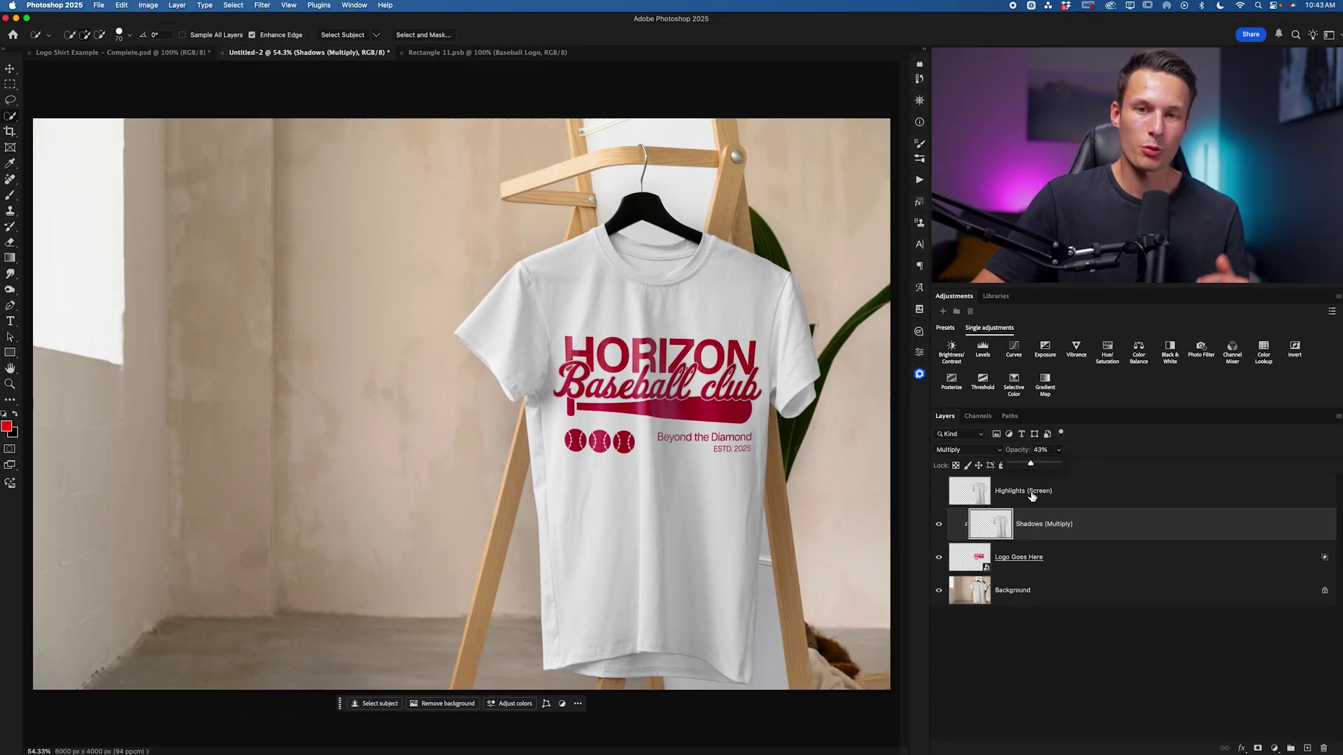
Show Highlights, set it to Screen, clip it to Logo Goes Here, and set opacity to 8%
left_click(939, 491)
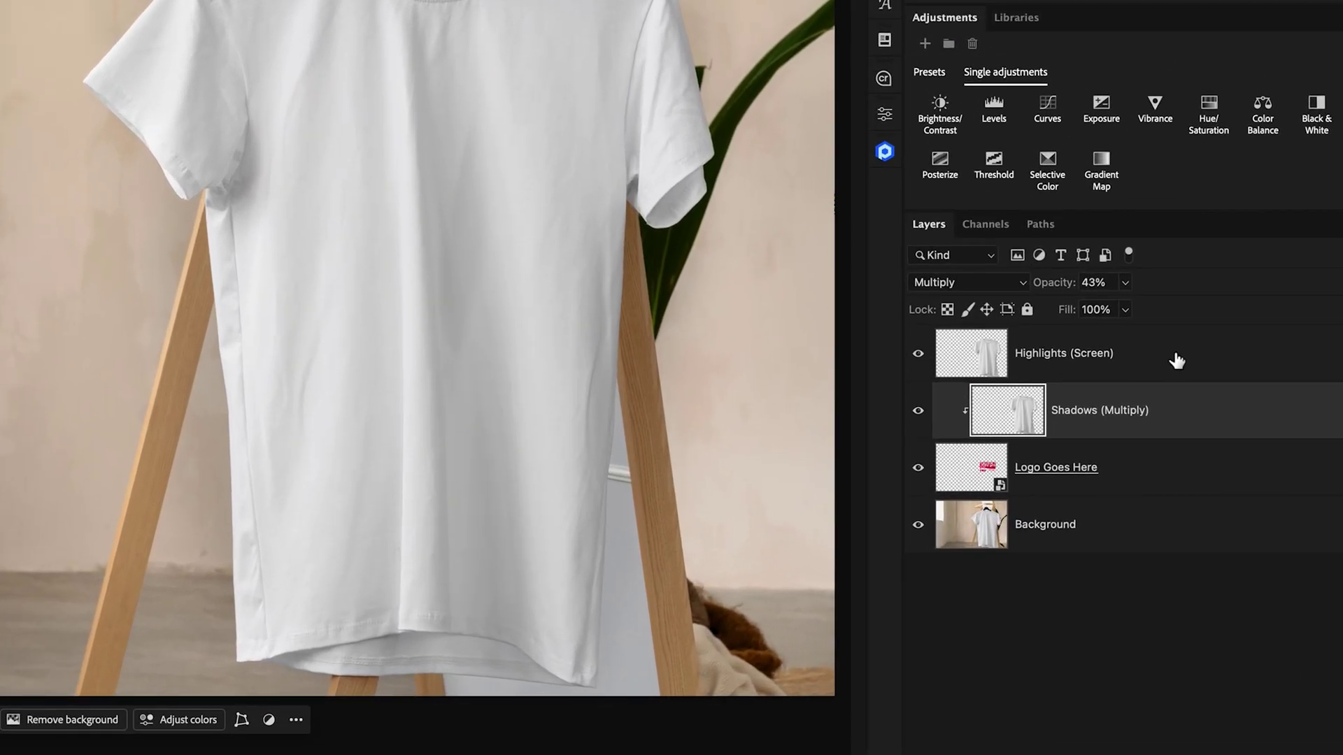
left_click(1173, 359)
left_click(984, 284)
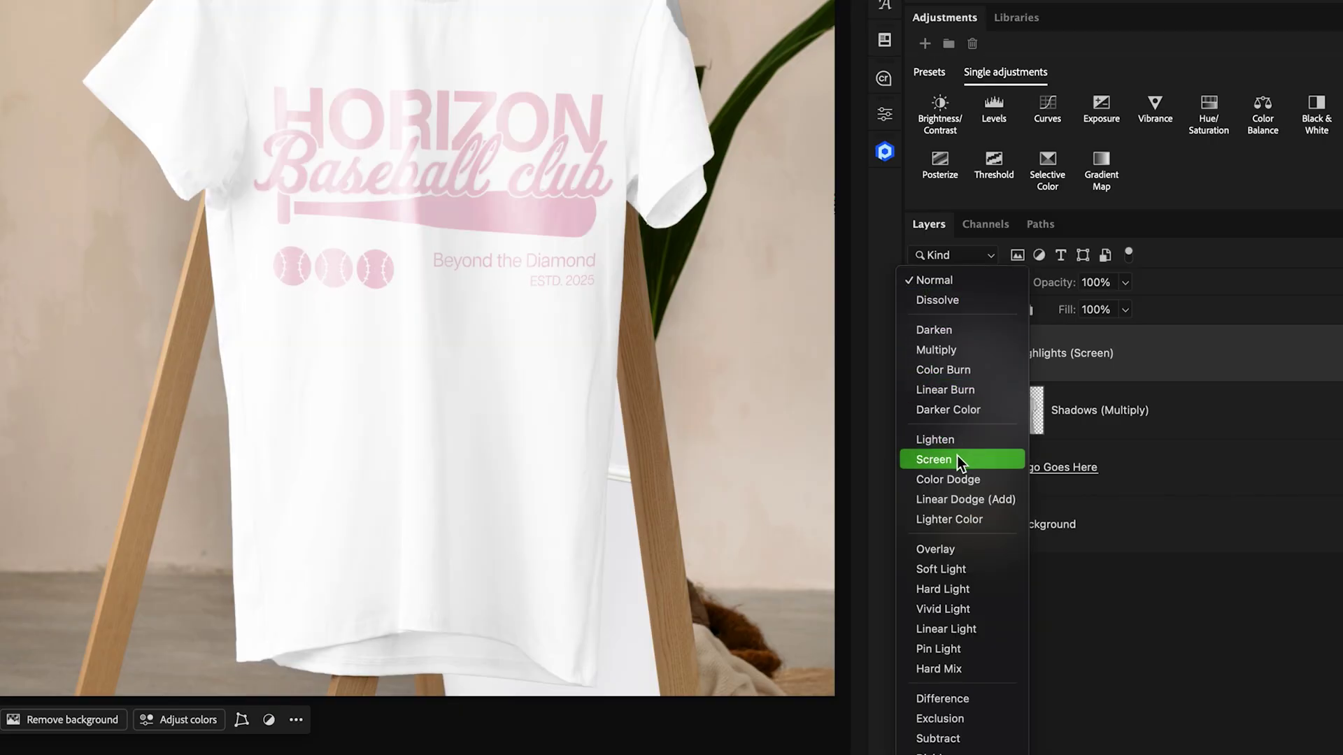
left_click(957, 458)
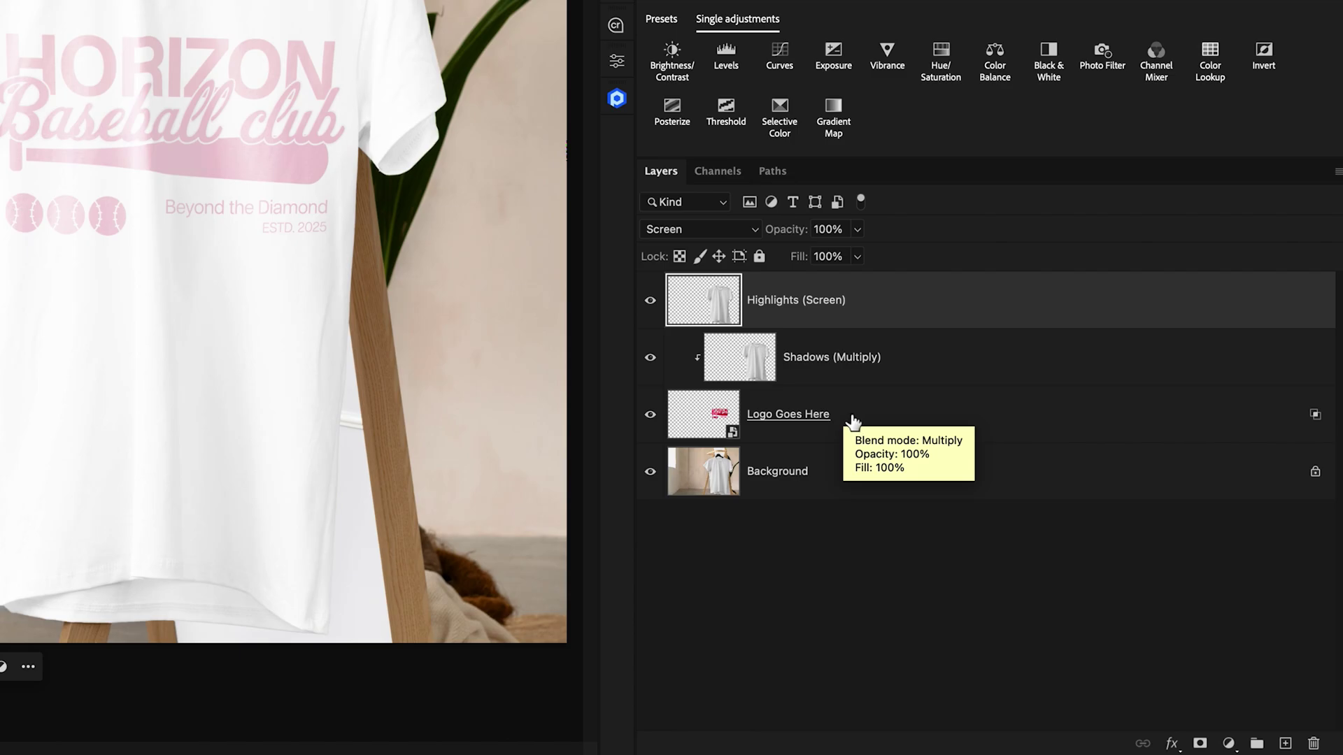
right_click(889, 300)
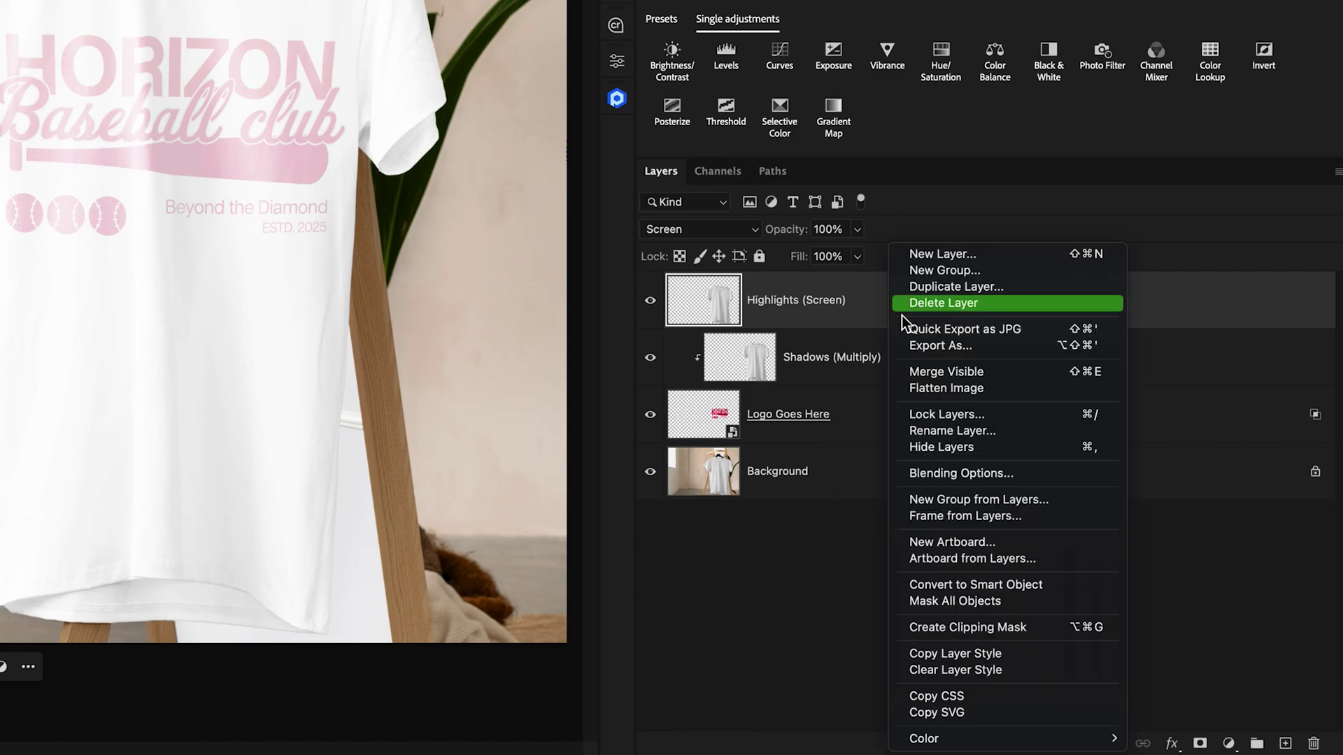
left_click(1014, 627)
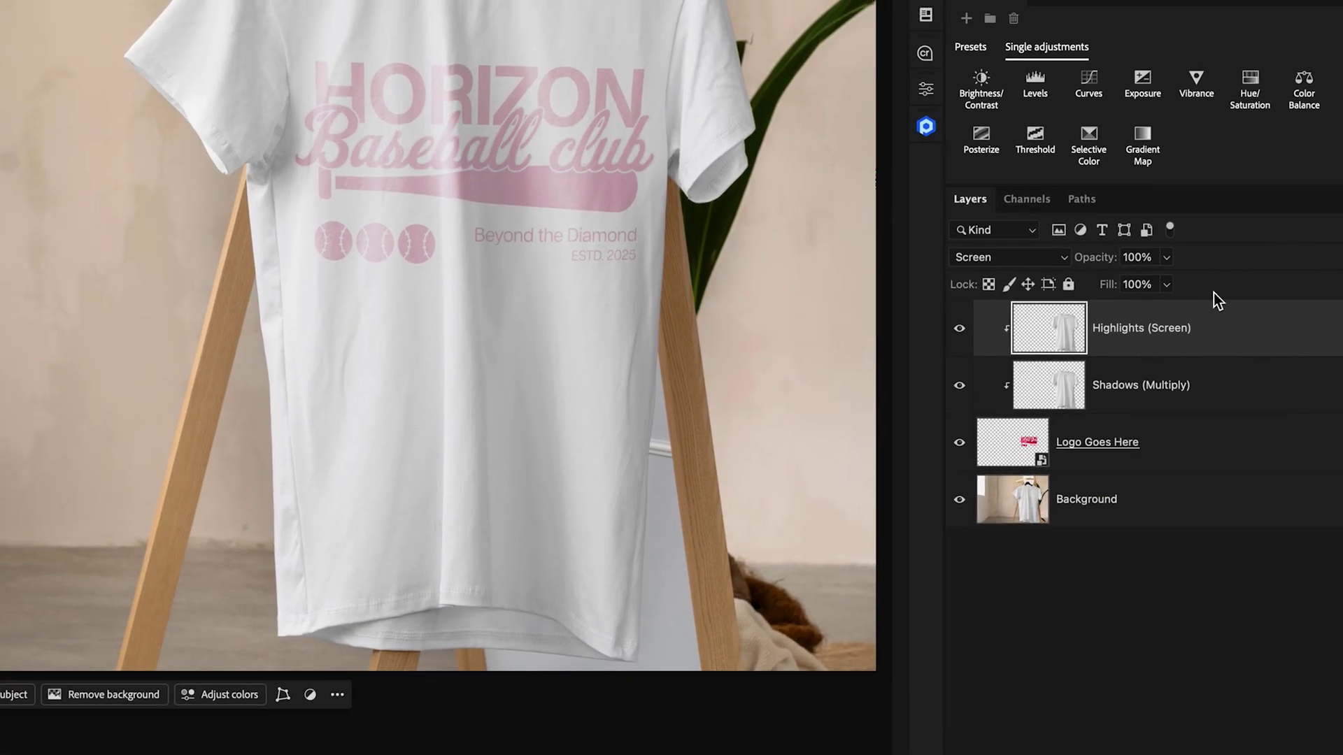
left_click(1169, 260)
left_click_drag(1134, 281, 1088, 280)
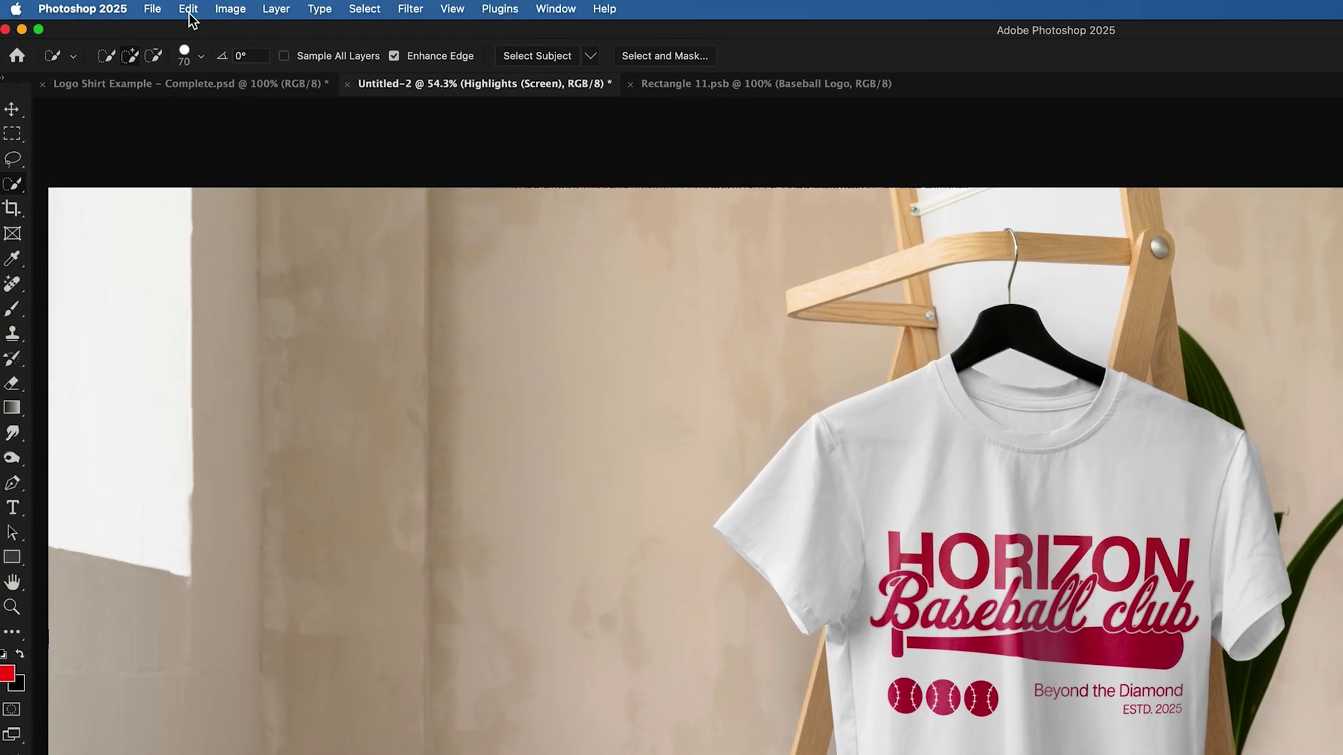
left_click(157, 9)
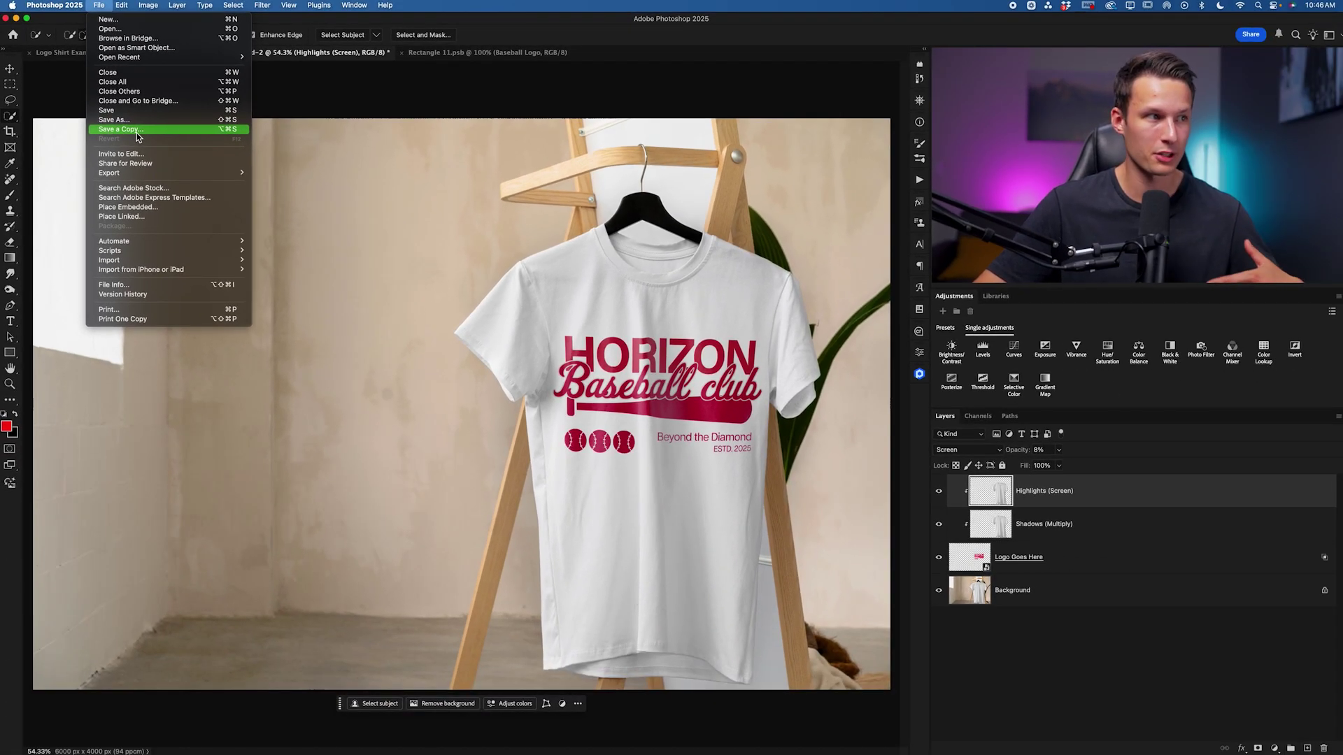
left_click(137, 132)
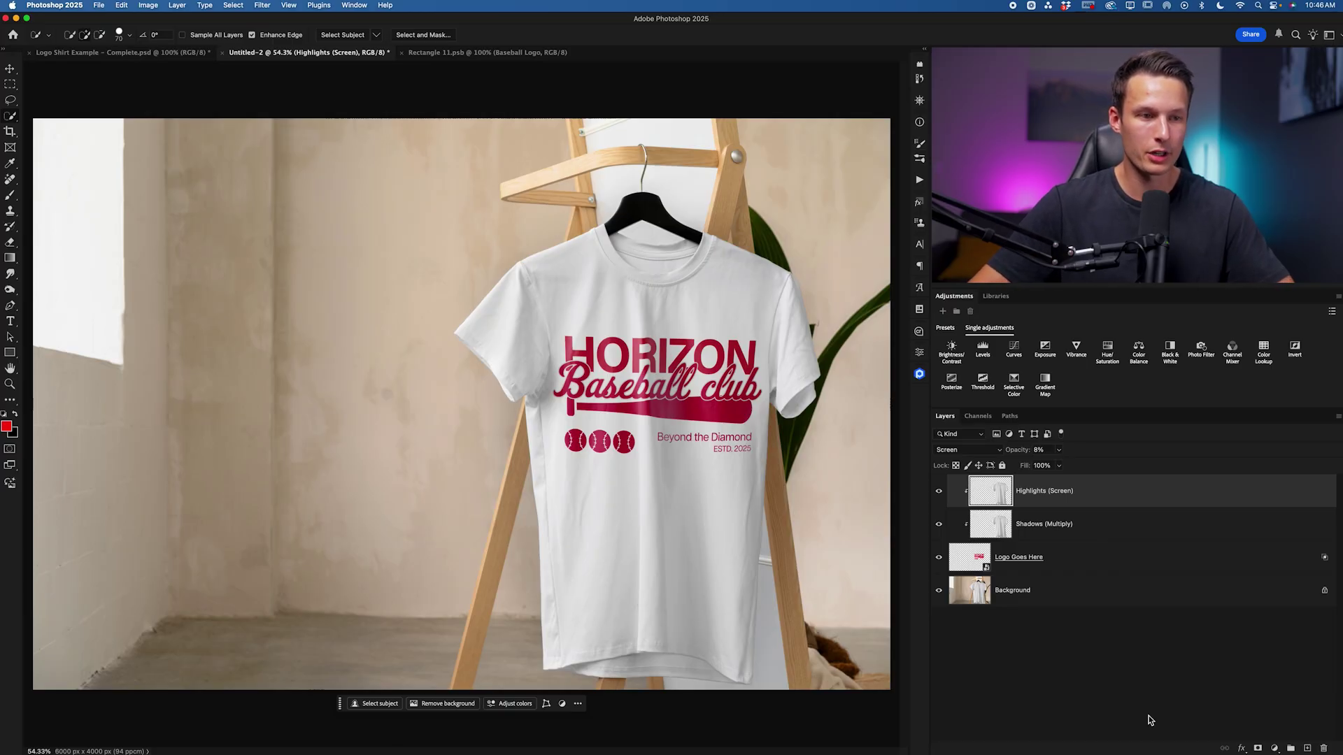
left_click(967, 562)
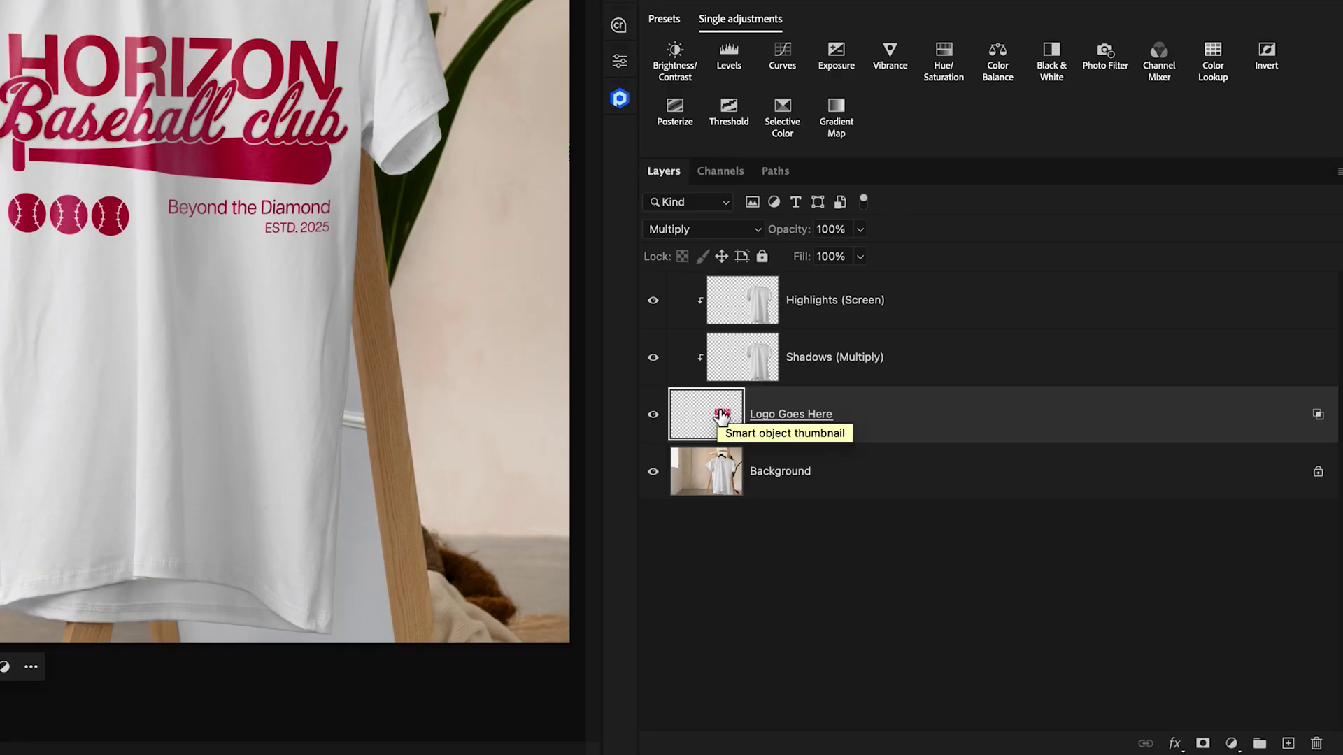
Place the Wildcat file into the Logo Goes Here smart object, hide Baseball Logo, and save
double_click(708, 418)
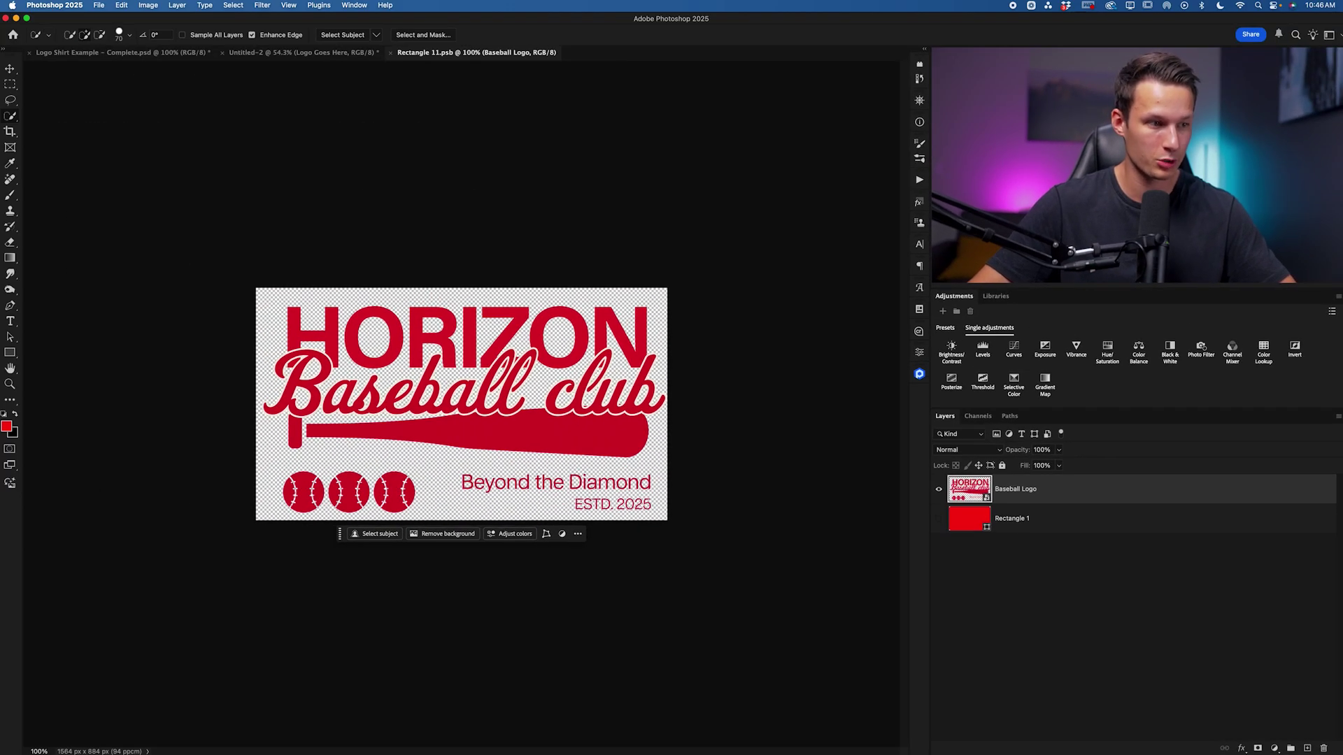
key("super+Tab")
left_click_drag(770, 422, 454, 396)
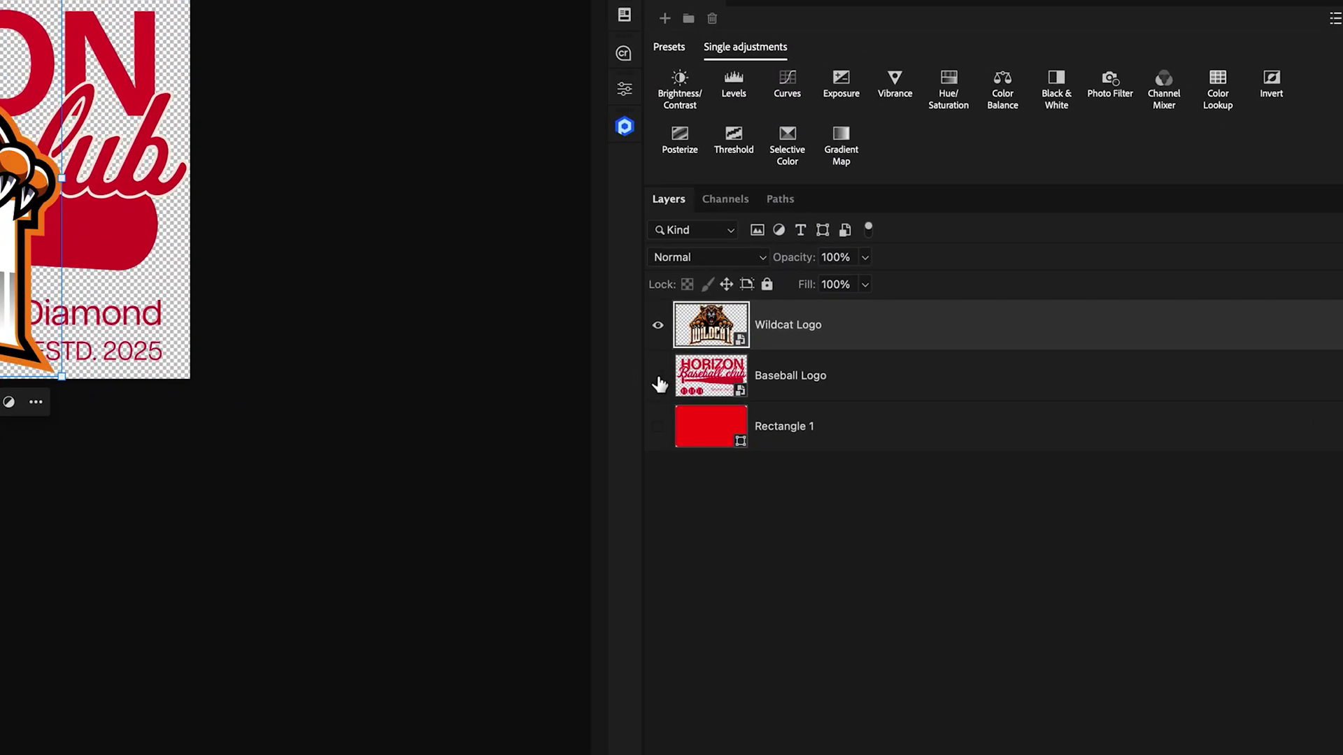
left_click(659, 378)
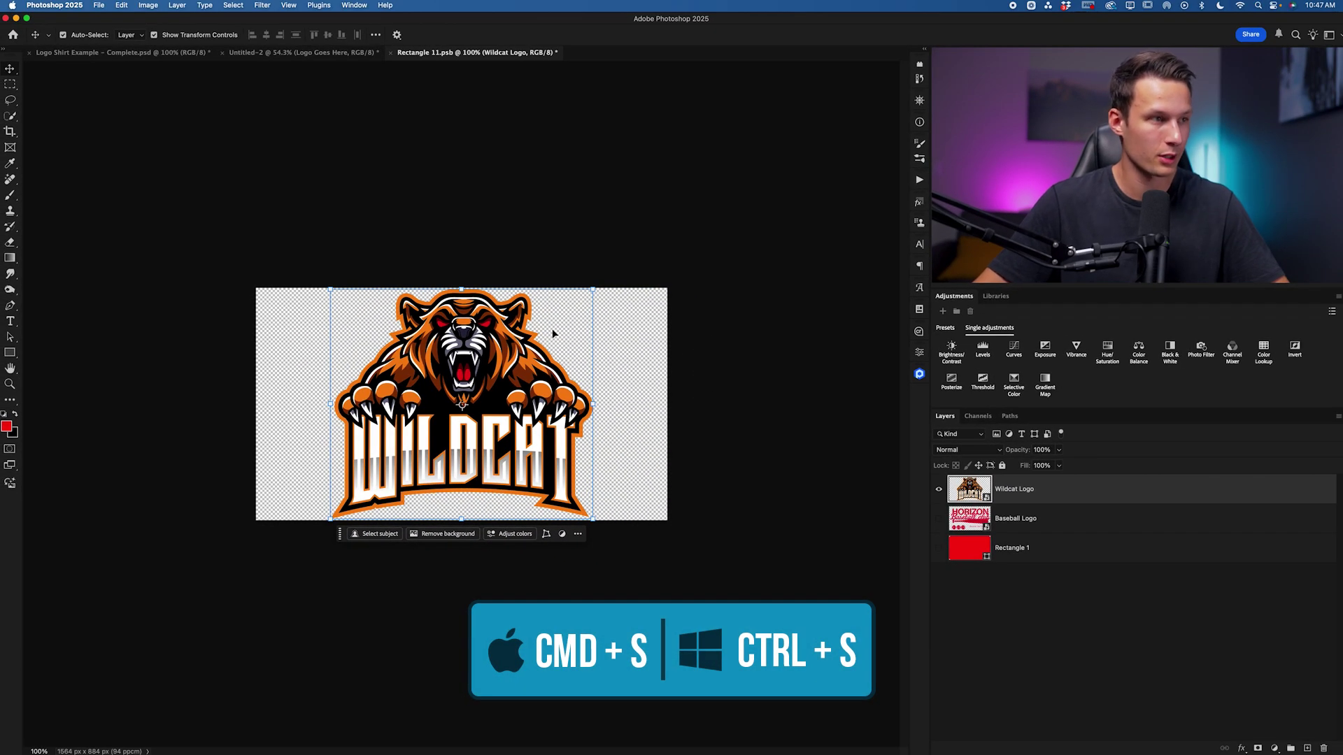
key("super+s")
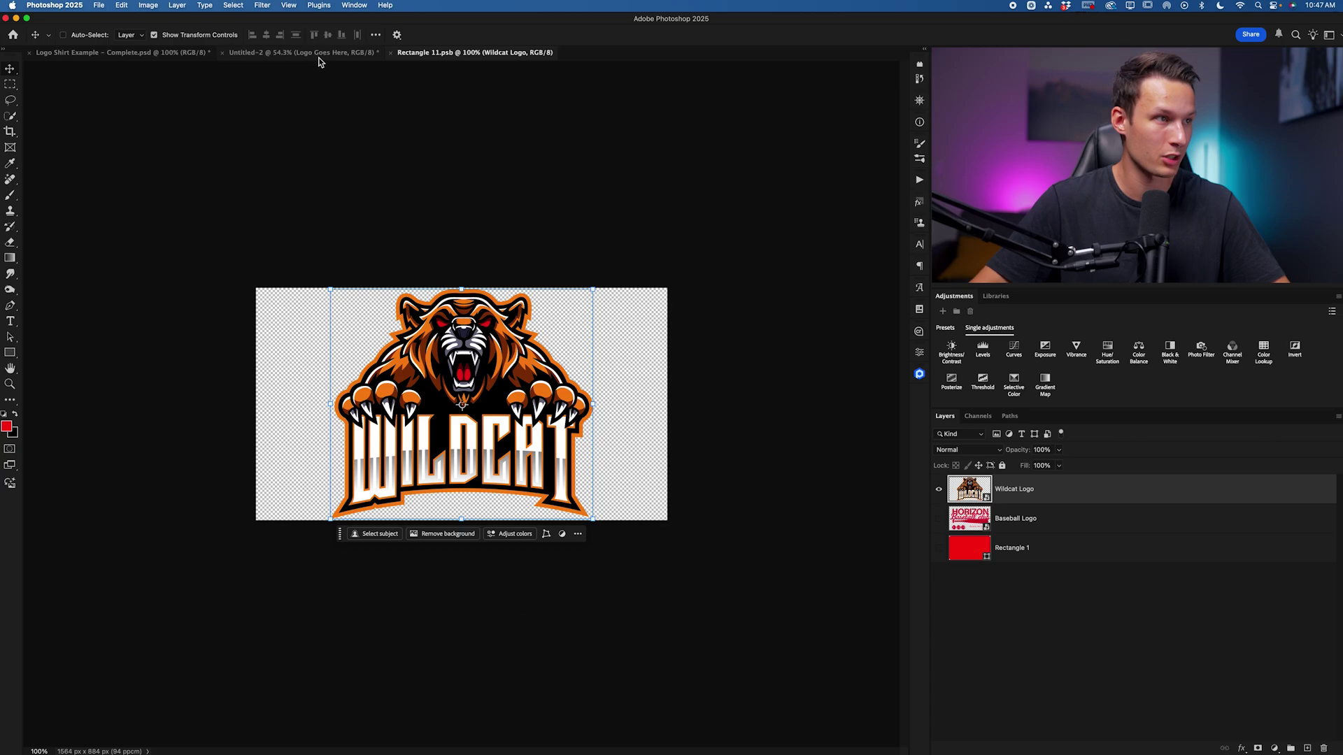
left_click(319, 53)
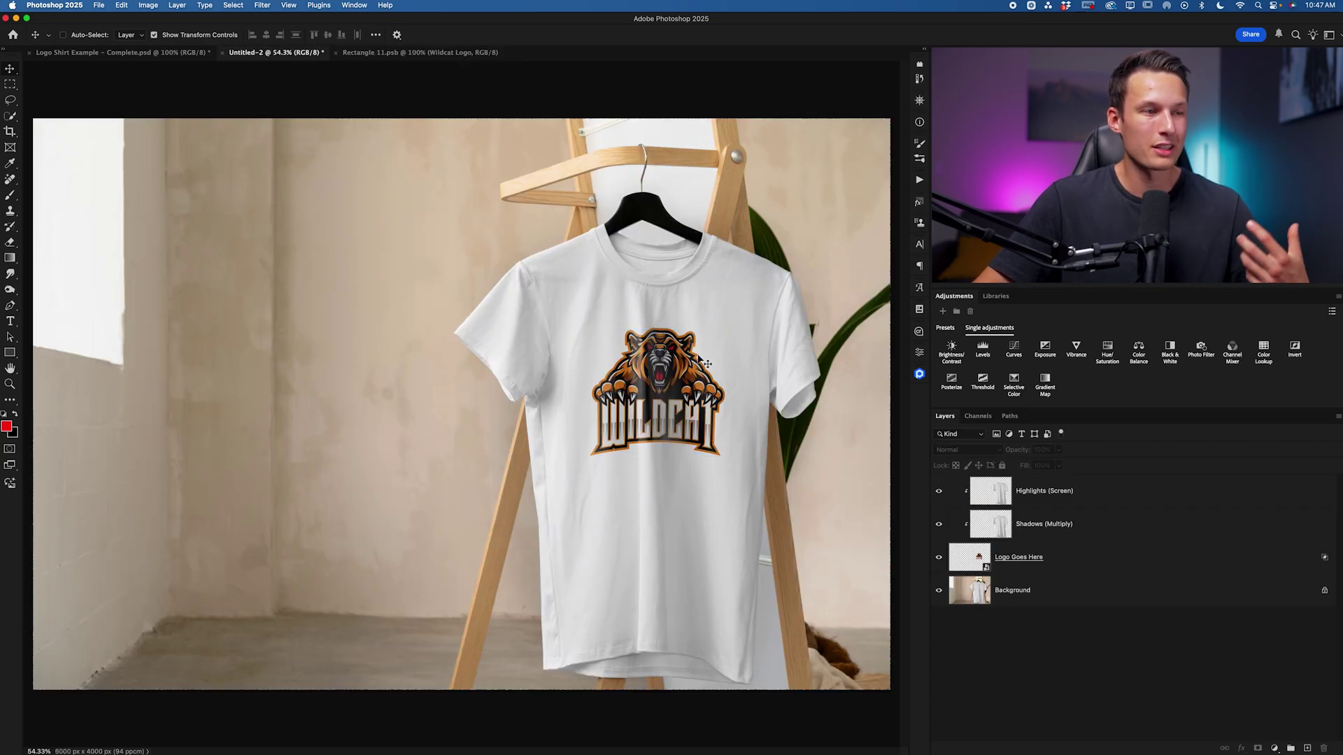